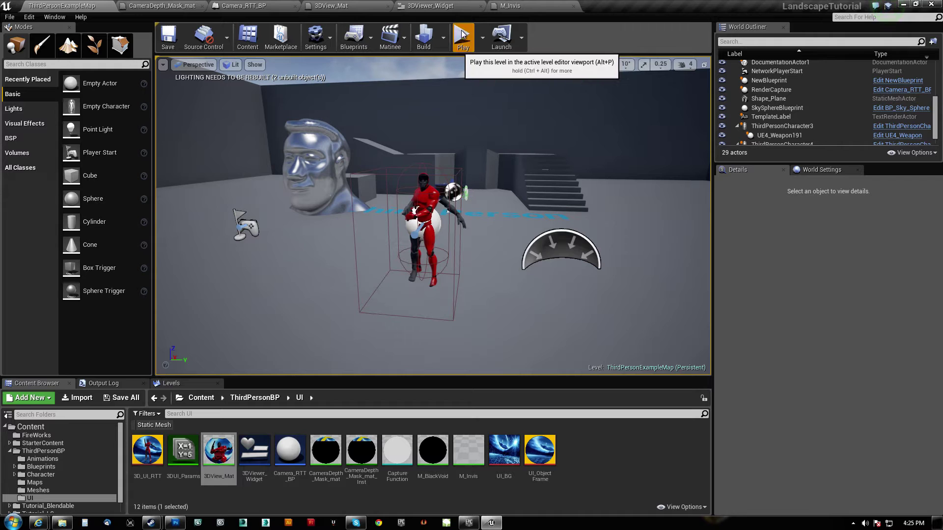
# Run the character in the play session, bring up the 3D viewer screen, and stop playing.
pyautogui.press('w')
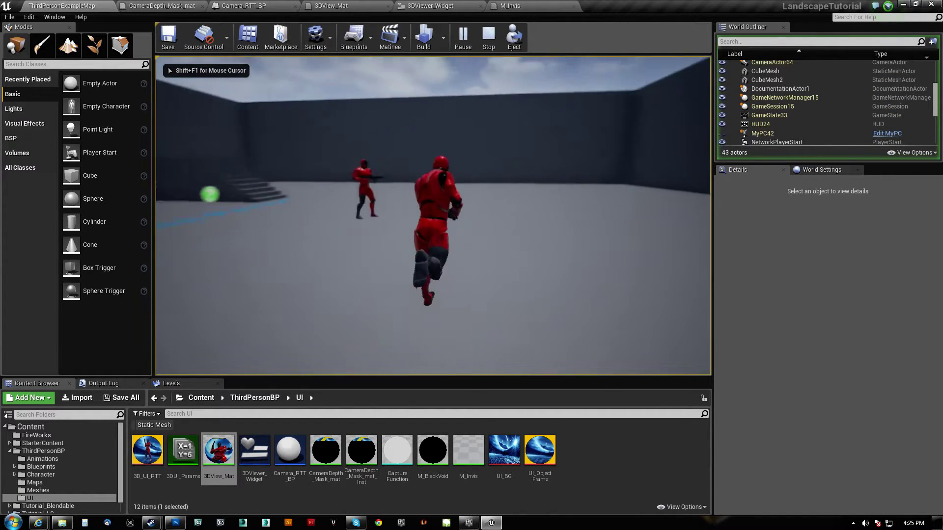
pyautogui.press('Tab')
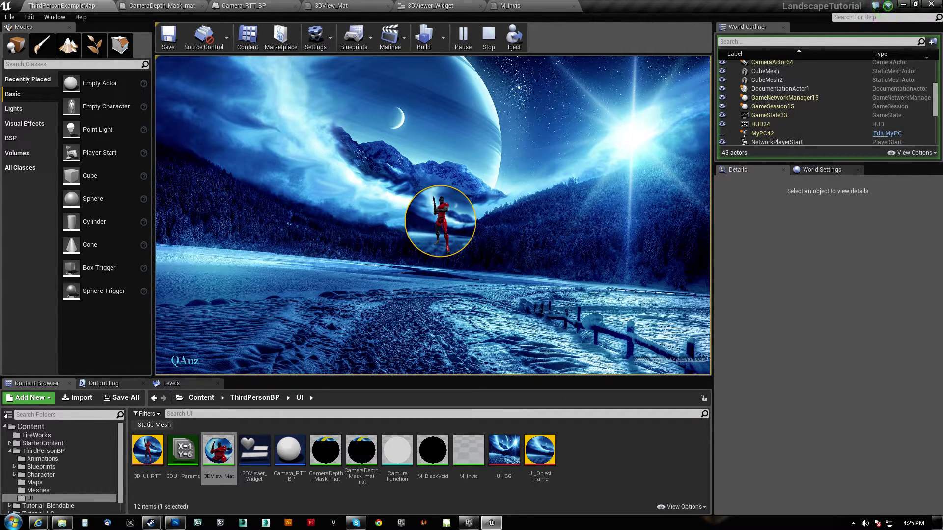
pyautogui.press('Escape')
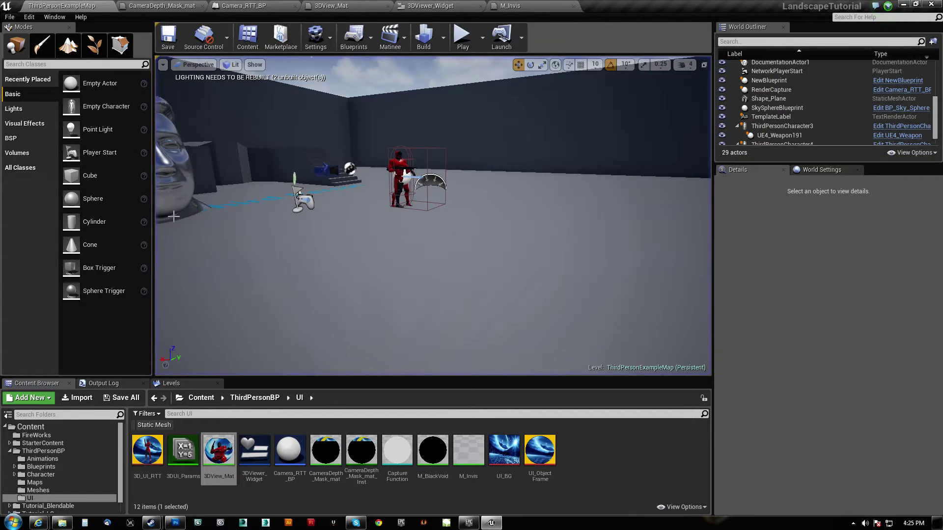
# Select the flat CubeMesh2 floor beneath the capture character and inspect its M_Invis material assignment.
pyautogui.moveTo(434, 216); pyautogui.dragTo(500, 277, button='right')
pyautogui.click(484, 268)
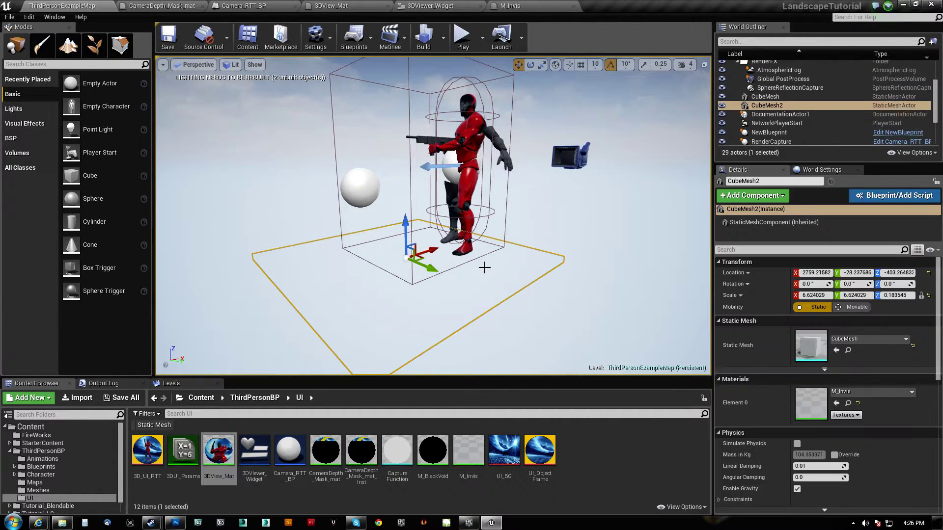
pyautogui.moveTo(484, 268)
pyautogui.mouseDown(button='right')
pyautogui.moveTo(589, 246)
pyautogui.moveTo(680, 243)
pyautogui.moveTo(531, 241)
pyautogui.moveTo(485, 267)
pyautogui.mouseUp(button='right')
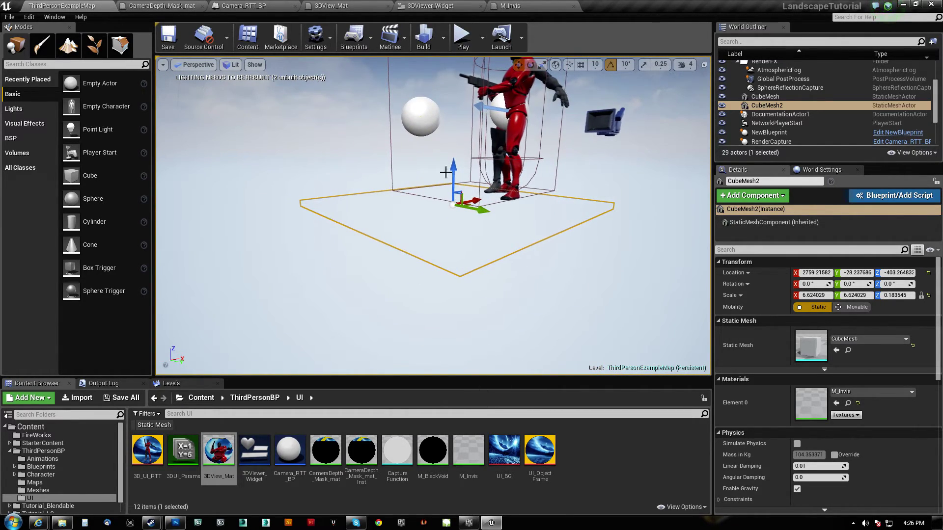
# Inspect the opacity constant in the M_Invis material and close the material without applying changes.
pyautogui.click(516, 6)
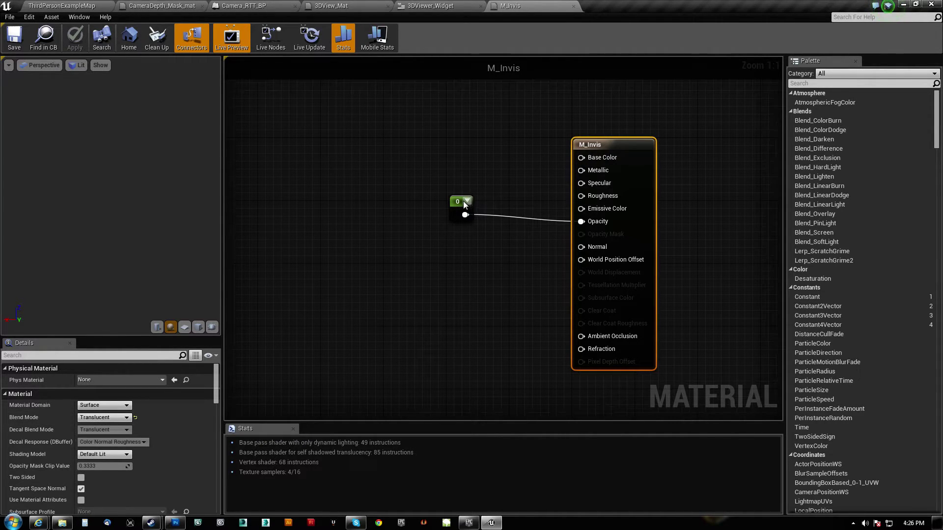
pyautogui.moveTo(465, 204); pyautogui.dragTo(518, 218)
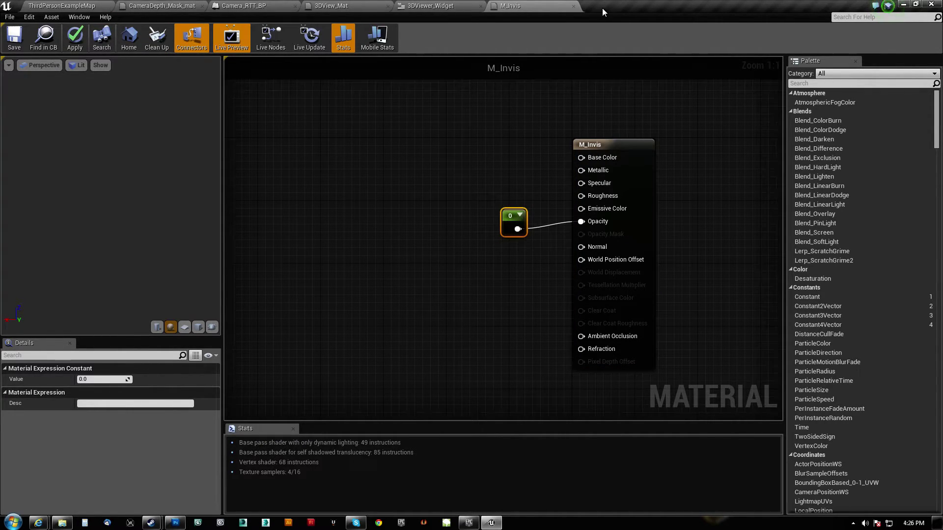
pyautogui.click(574, 6)
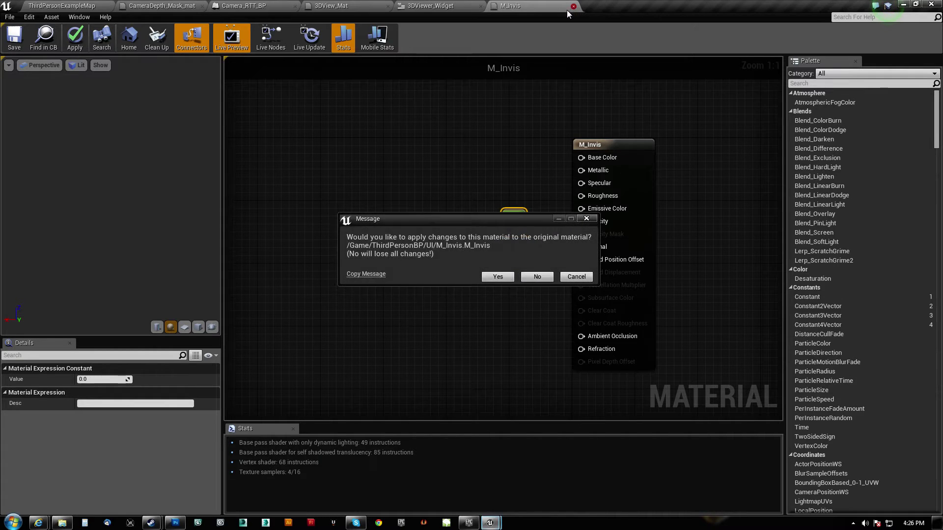
pyautogui.click(539, 277)
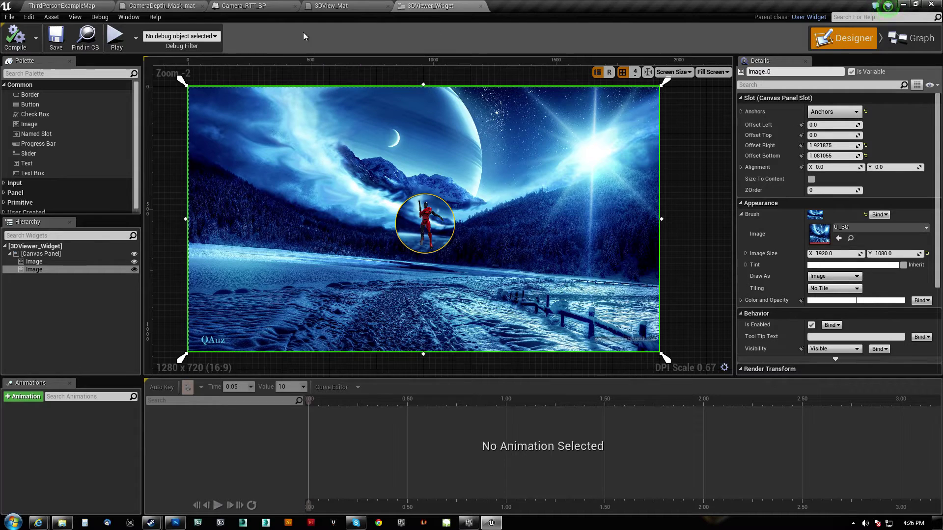
# Move the circular 3DView_Mat image in 3DViewer_Widget to the canvas's upper-left area, at about X 116, Y 92.
pyautogui.moveTo(161, 158); pyautogui.dragTo(201, 159, button='right')
pyautogui.scroll(3, 223, 185)
pyautogui.click(191, 169)
pyautogui.click(289, 155)
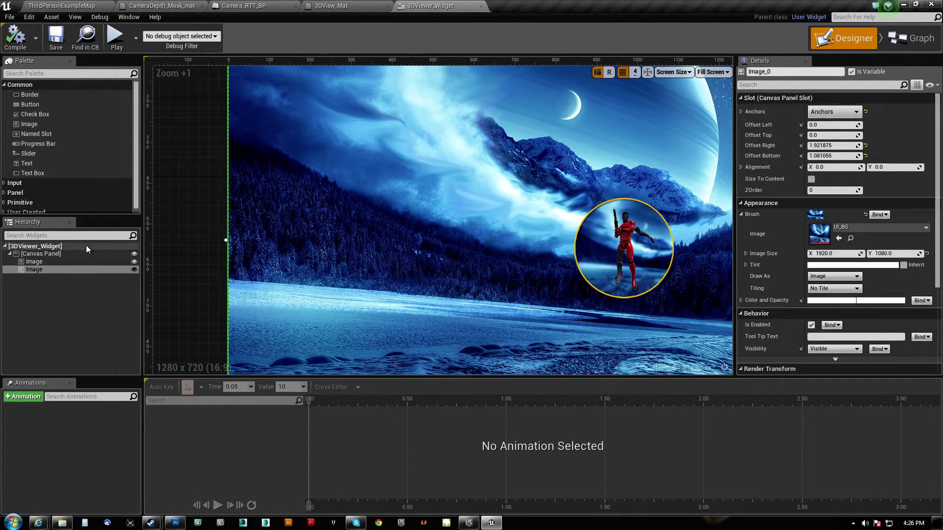
pyautogui.scroll(-3, 216, 221)
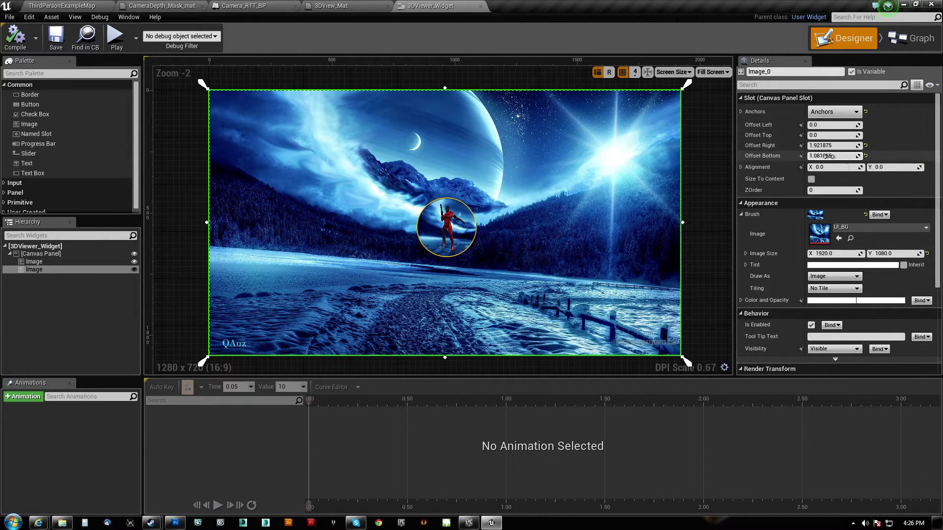
pyautogui.moveTo(446, 240); pyautogui.dragTo(353, 199)
pyautogui.moveTo(287, 164); pyautogui.dragTo(279, 160)
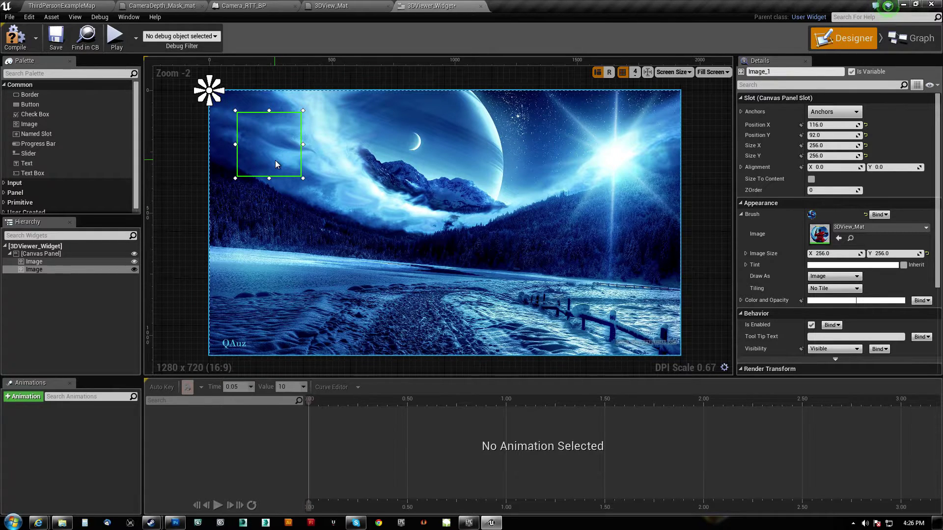
# Reorder the 3DView_Mat image above the background image in the widget hierarchy.
pyautogui.moveTo(47, 270); pyautogui.dragTo(44, 262)
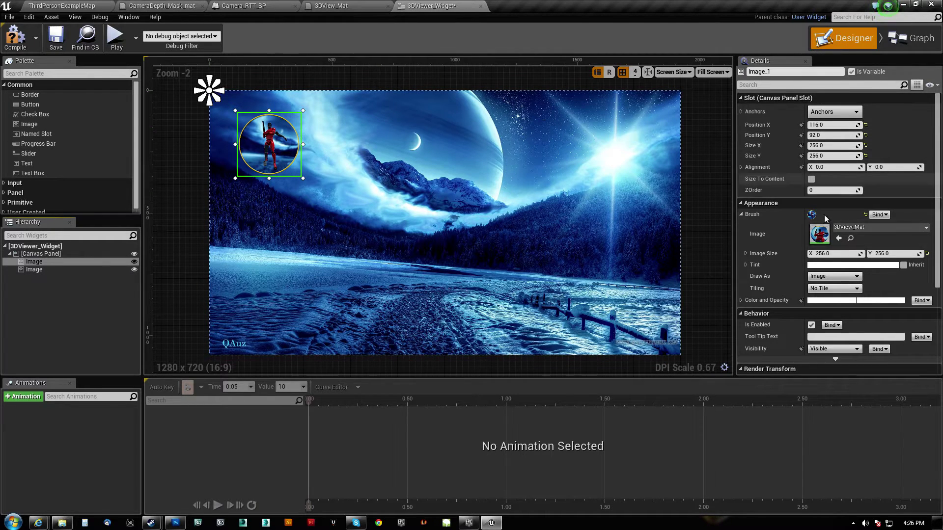
pyautogui.scroll(-3, 821, 348)
pyautogui.scroll(3, 822, 349)
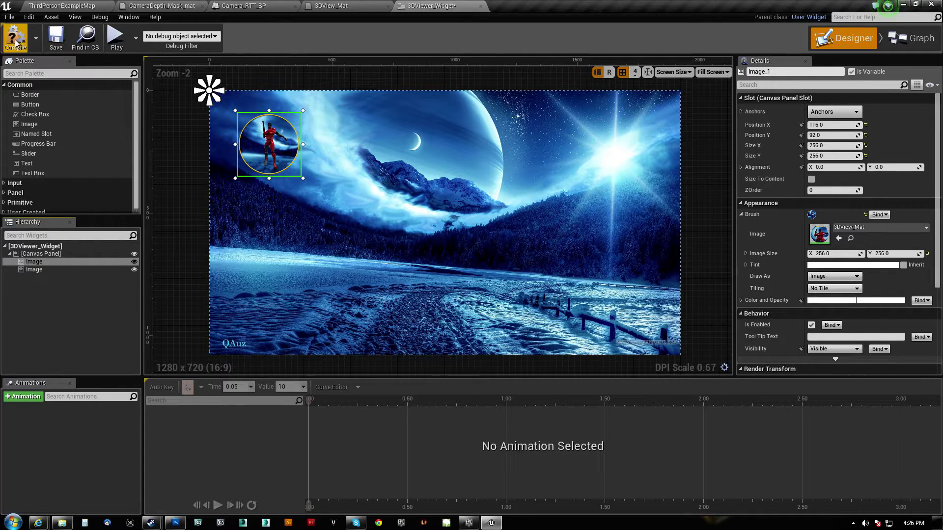
# Play the ThirdPersonExampleMap level, bring up the viewer screen to test the repositioned image, and stop playing.
pyautogui.click(62, 6)
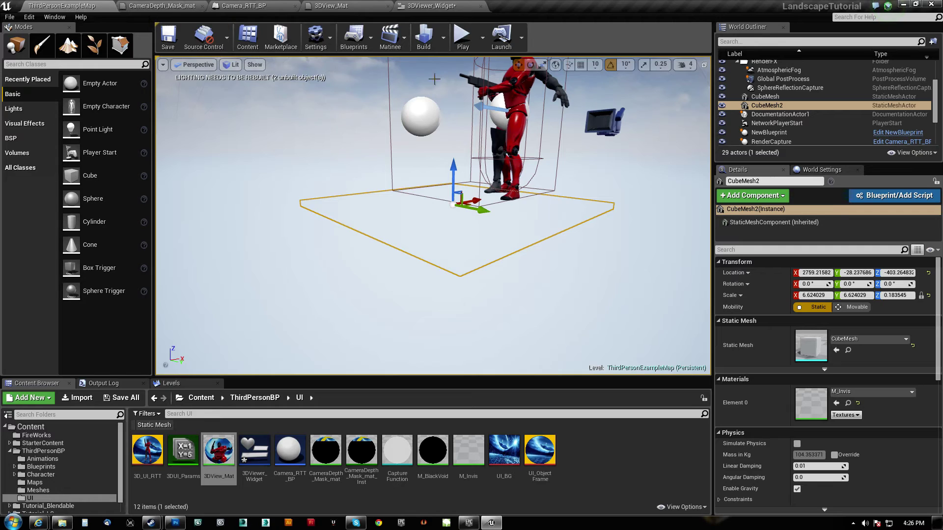
pyautogui.click(461, 37)
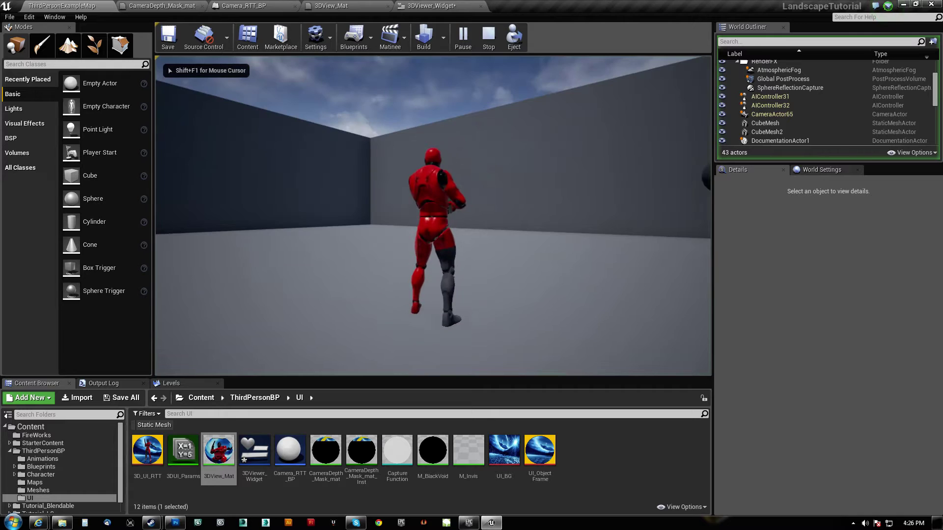
pyautogui.press('Tab')
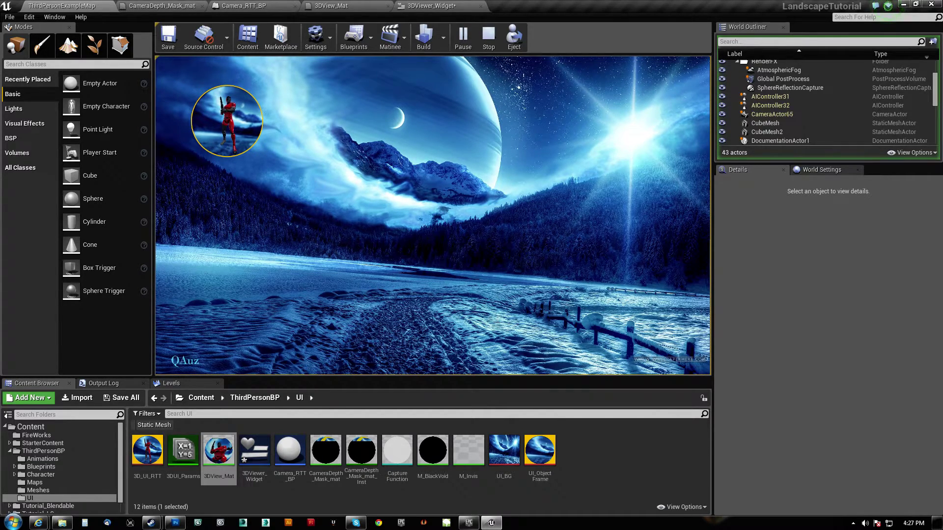
pyautogui.press('Escape')
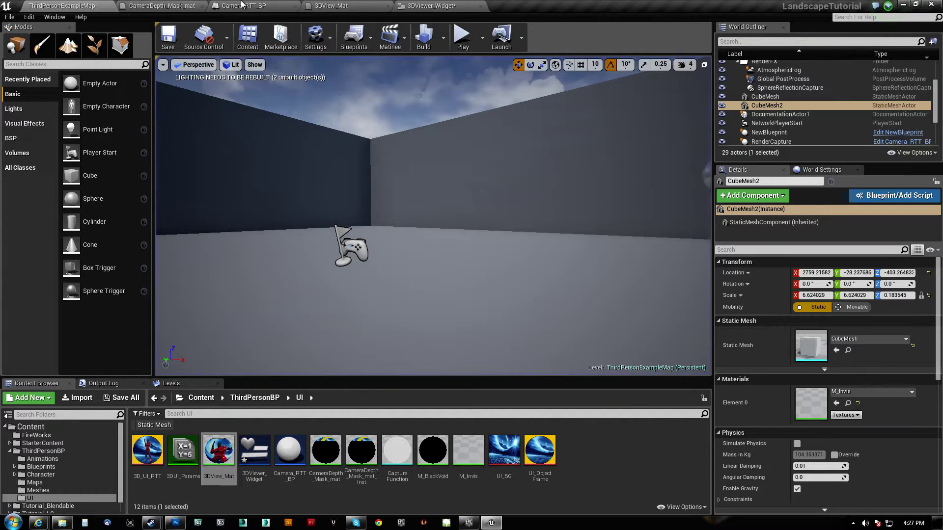
# Fly to the capture setup and examine the posed character, its invisible floor and the capture sphere from several angles.
pyautogui.moveTo(493, 194); pyautogui.dragTo(79, 123, button='right')
pyautogui.press('w')
pyautogui.press('s')
pyautogui.press('w')
pyautogui.press('s')
pyautogui.press('w')
pyautogui.press('s')
pyautogui.press('d')
pyautogui.press('s')
pyautogui.press('d')
pyautogui.press('s')
pyautogui.press('w')
pyautogui.moveTo(432, 209); pyautogui.dragTo(290, 287, button='right')
pyautogui.moveTo(487, 231); pyautogui.dragTo(486, 202, button='right')
pyautogui.press('w')
pyautogui.moveTo(355, 189); pyautogui.dragTo(609, 201, button='right')
pyautogui.press('s')
pyautogui.press('w')
pyautogui.moveTo(374, 206); pyautogui.dragTo(453, 195, button='right')
pyautogui.press('a')
pyautogui.press('d')
pyautogui.press('s')
pyautogui.press('w')
pyautogui.press('a')
pyautogui.press('d')
pyautogui.press('a')
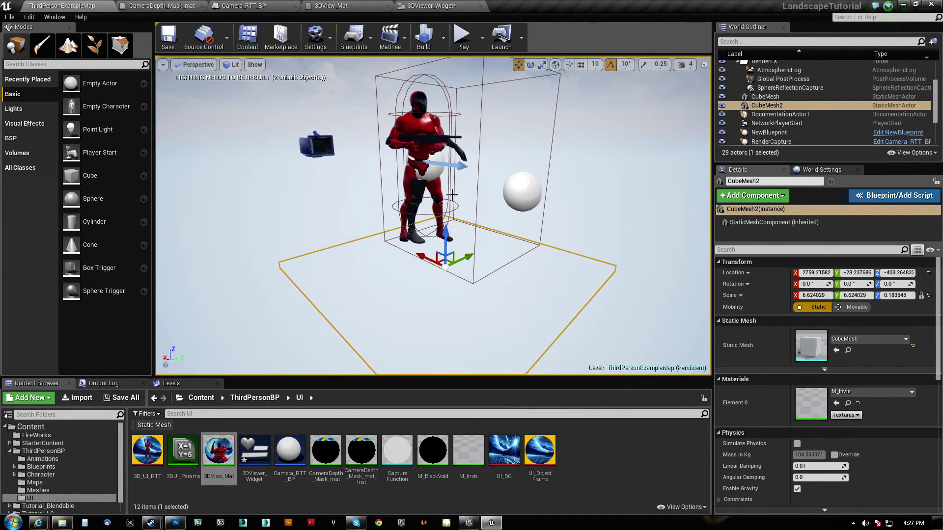
# Select ThirdPersonCharacter4 in the capture setup and examine the character and its weapon up close.
pyautogui.click(424, 129)
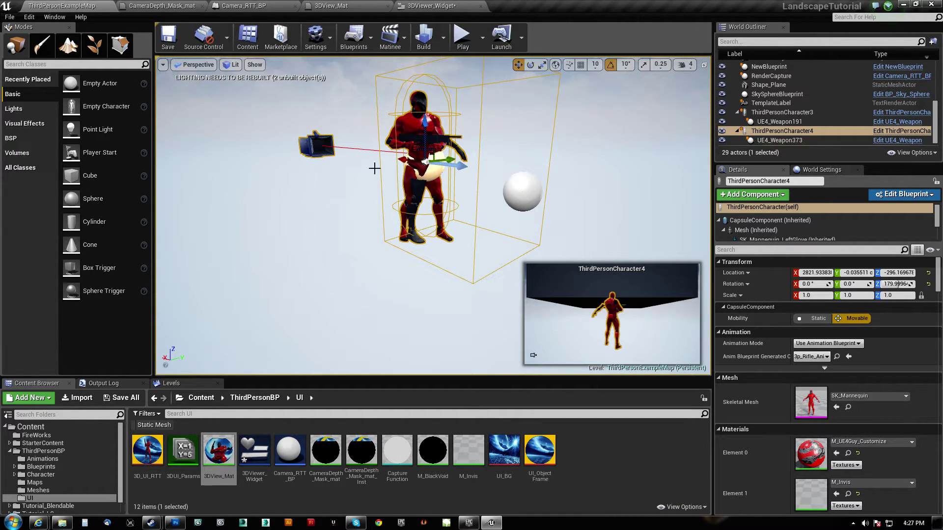
pyautogui.moveTo(408, 124); pyautogui.dragTo(201, 117, button='right')
pyautogui.press('d')
pyautogui.moveTo(376, 177); pyautogui.dragTo(541, 177, button='right')
pyautogui.press('a')
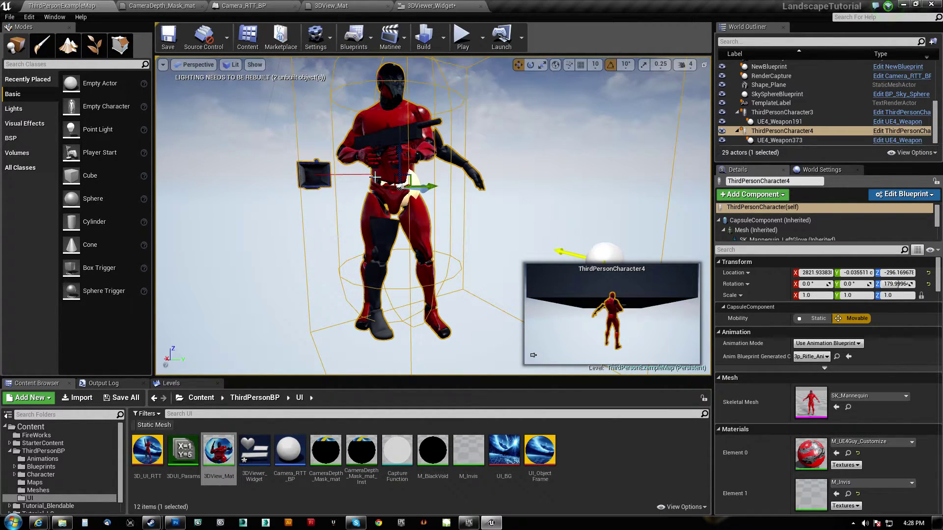
# Select the Shape_Plane that displays 3DView_Mat and view it together with the capture setup.
pyautogui.moveTo(463, 148); pyautogui.dragTo(609, 184, button='right')
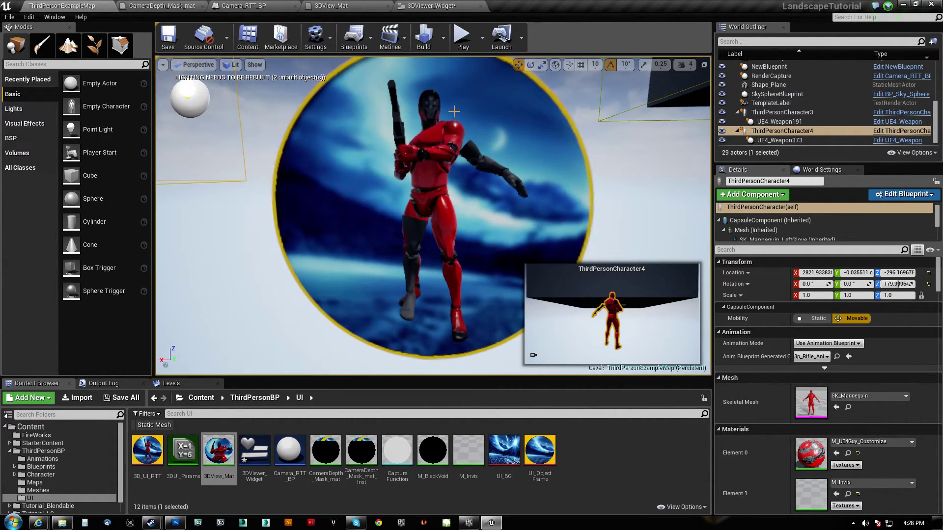
pyautogui.click(471, 153)
pyautogui.moveTo(470, 153); pyautogui.dragTo(413, 158, button='right')
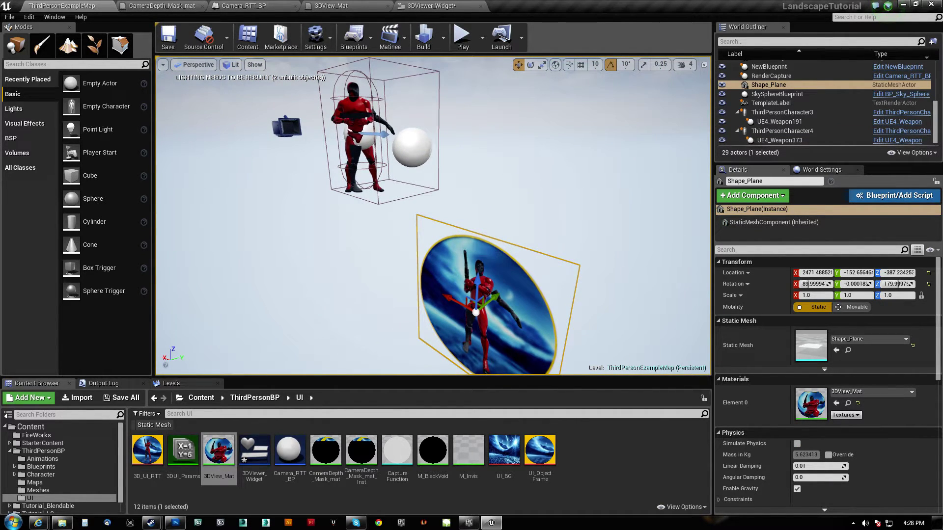
# Open the RenderCapture actor's Camera_RTT_BP blueprint and locate the blendable material of SceneCaptureComponent2D in the content browser.
pyautogui.click(416, 151)
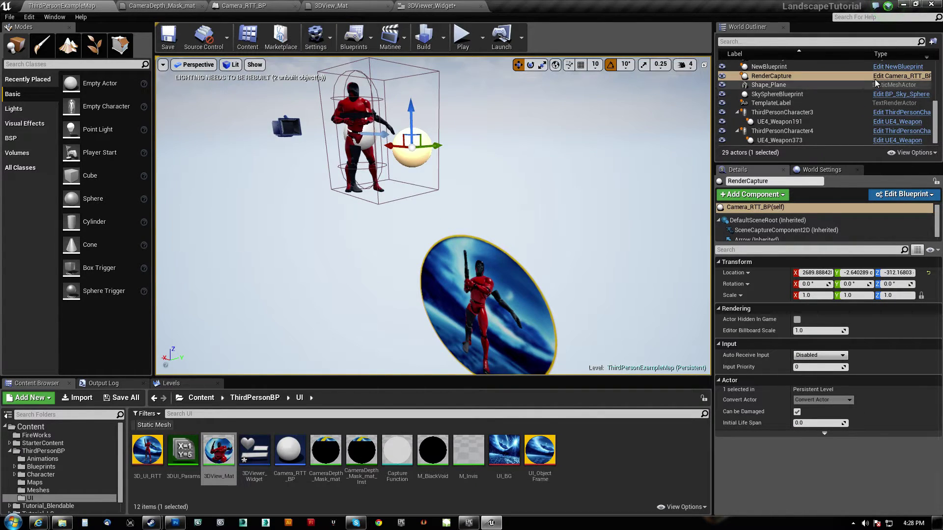
pyautogui.click(884, 77)
pyautogui.moveTo(343, 197); pyautogui.dragTo(418, 214, button='right')
pyautogui.click(40, 79)
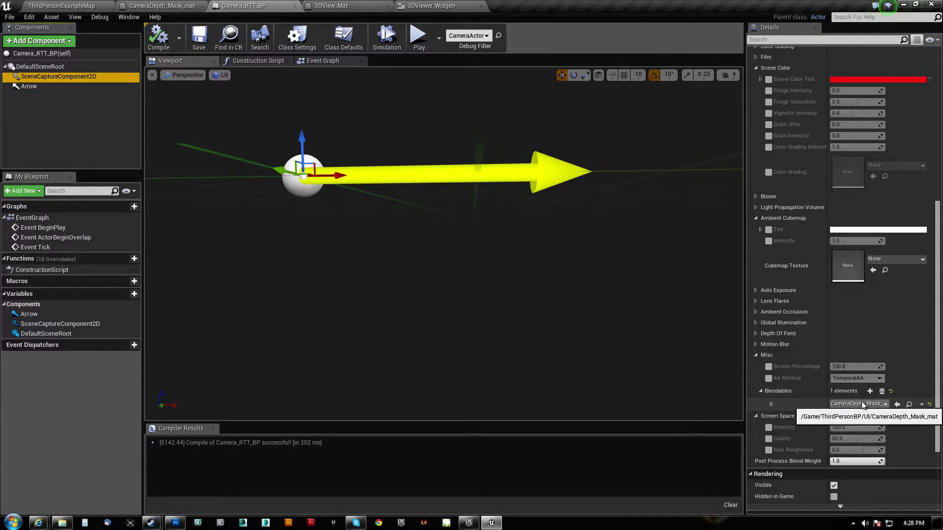
pyautogui.click(906, 404)
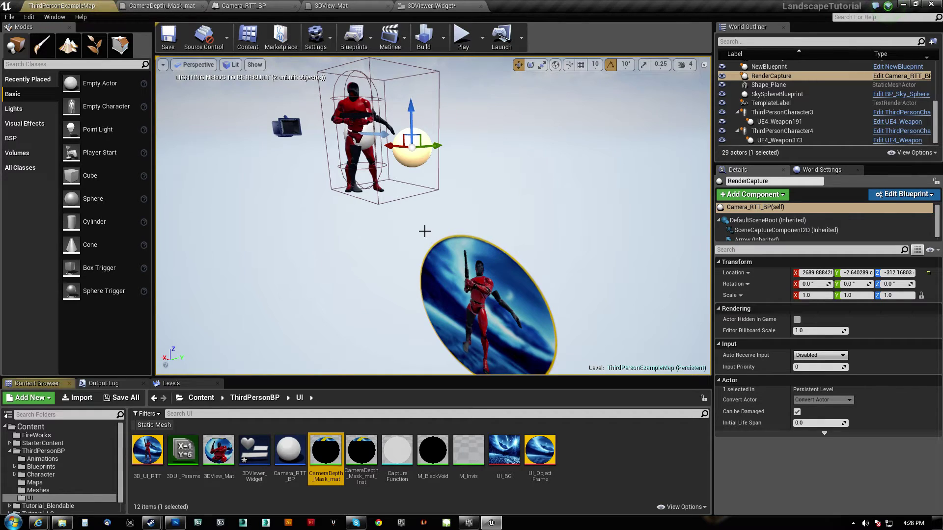
# Open the CameraDepth_Mask_mat material graph and inspect the output node's Emissive Color connection.
pyautogui.click(163, 5)
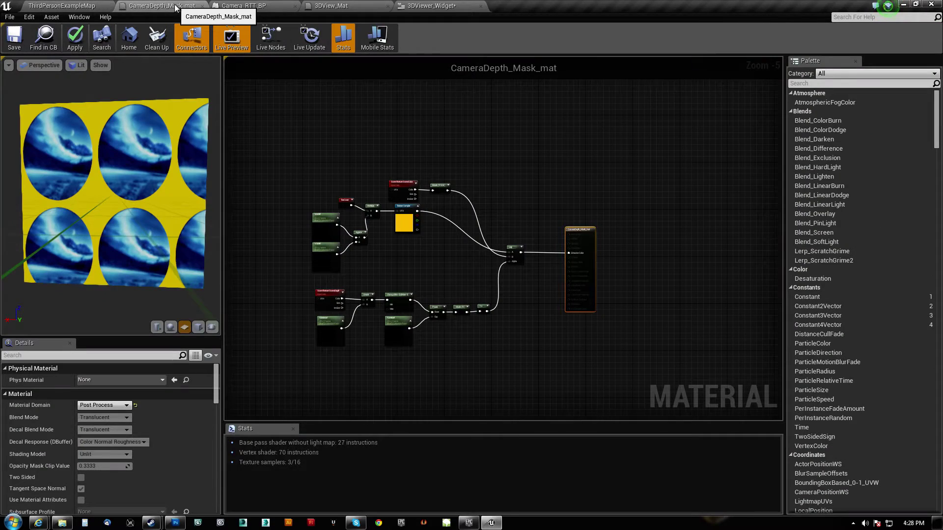
pyautogui.moveTo(455, 273); pyautogui.dragTo(504, 228, button='right')
pyautogui.scroll(5, 573, 228)
pyautogui.moveTo(607, 241); pyautogui.dragTo(273, 271, button='right')
pyautogui.moveTo(504, 204); pyautogui.dragTo(537, 207, button='right')
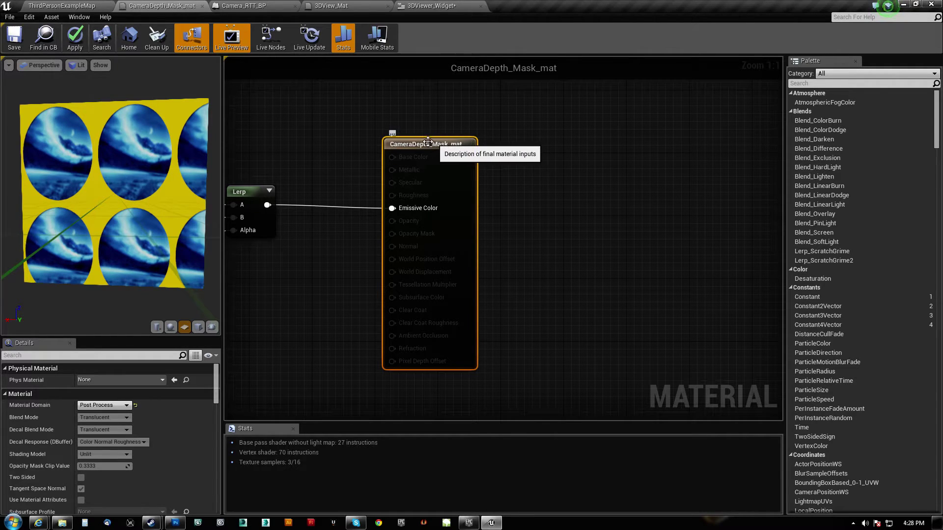
# Nudge the output node down slightly and check the post-process material's blendable location options, choosing After Tonemapping.
pyautogui.moveTo(420, 146)
pyautogui.mouseDown()
pyautogui.moveTo(437, 115)
pyautogui.moveTo(485, 152)
pyautogui.moveTo(420, 154)
pyautogui.mouseUp()
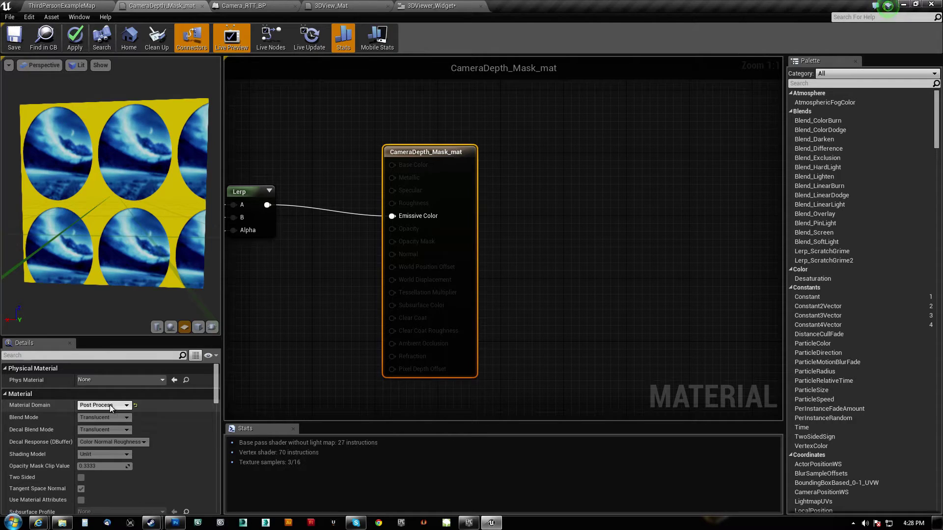
pyautogui.scroll(-10, 126, 434)
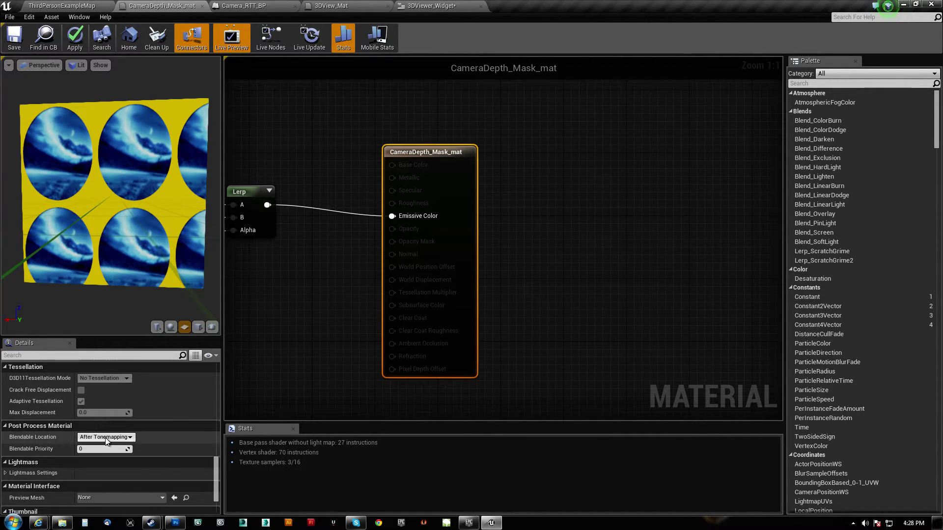
pyautogui.click(112, 437)
pyautogui.click(102, 445)
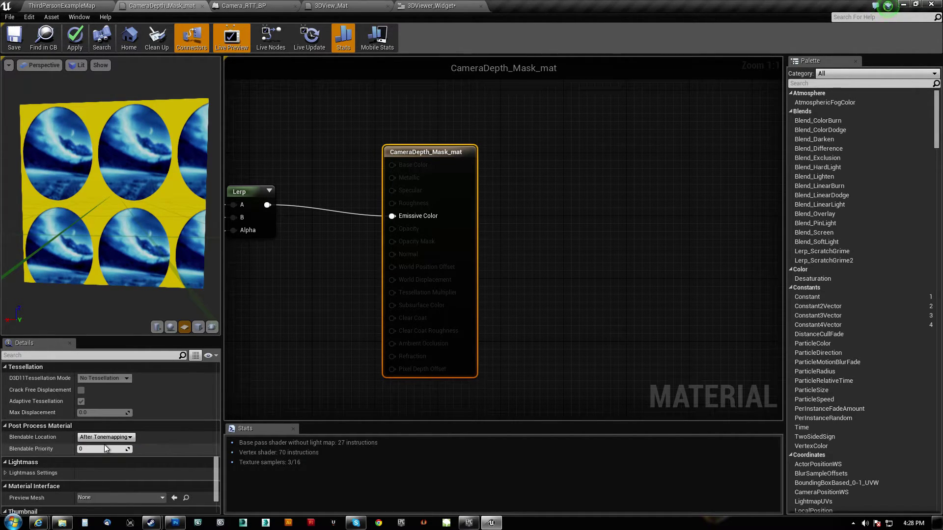
# Examine the depth mask branch of the graph and select the SceneTexture:SceneDepth node to inspect its settings.
pyautogui.moveTo(246, 281); pyautogui.dragTo(730, 251, button='right')
pyautogui.scroll(-3, 480, 254)
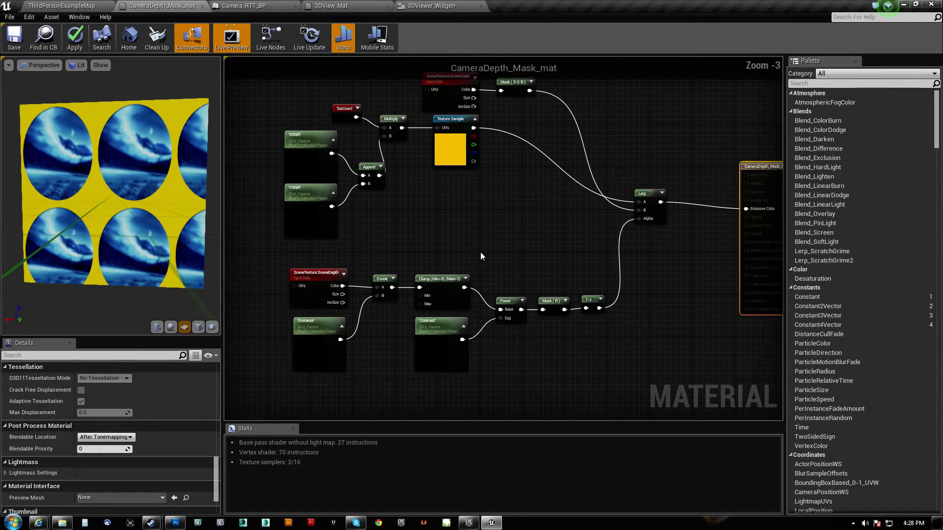
pyautogui.moveTo(480, 254); pyautogui.dragTo(601, 185, button='right')
pyautogui.scroll(3, 449, 261)
pyautogui.click(445, 173)
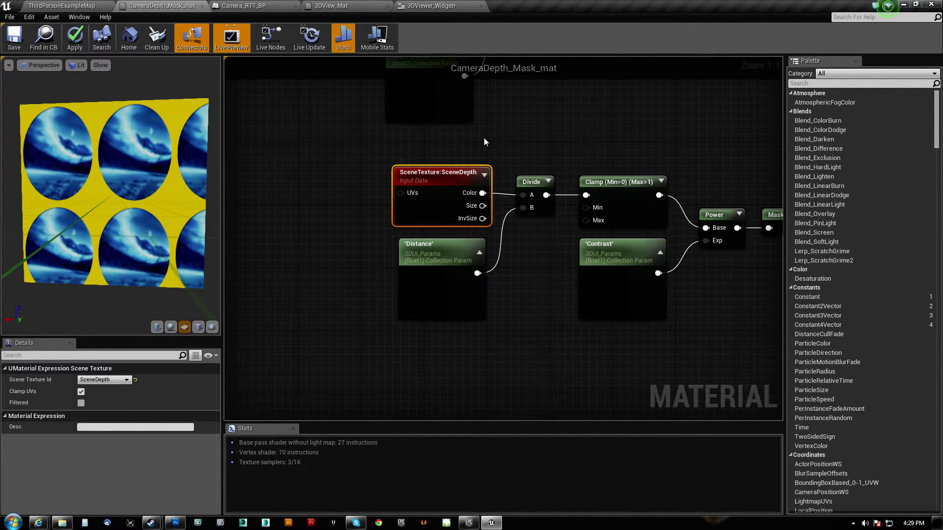
# Add a SceneTexture node in the empty area beside the SceneTexture:SceneDepth node.
pyautogui.moveTo(294, 178); pyautogui.dragTo(388, 203, button='right')
pyautogui.click(340, 190)
pyautogui.rightClick(339, 191)
pyautogui.write('scene')
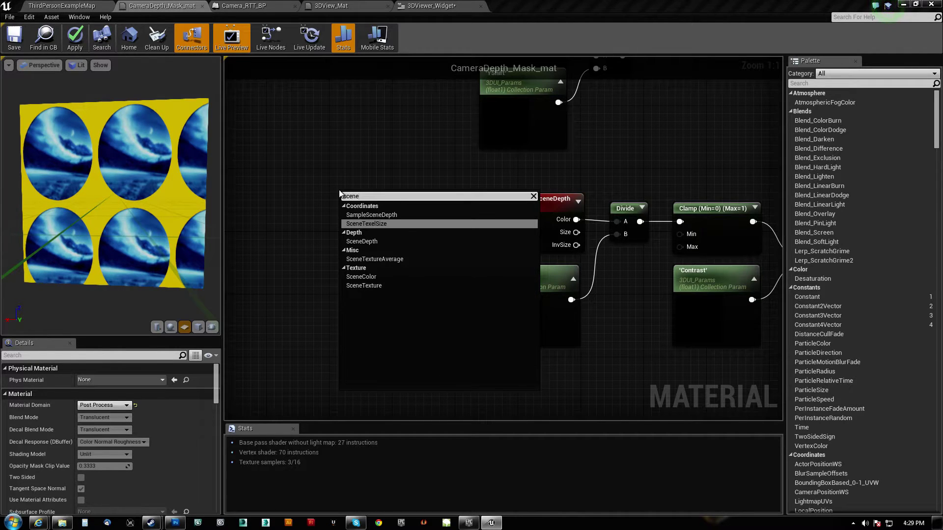
pyautogui.click(366, 285)
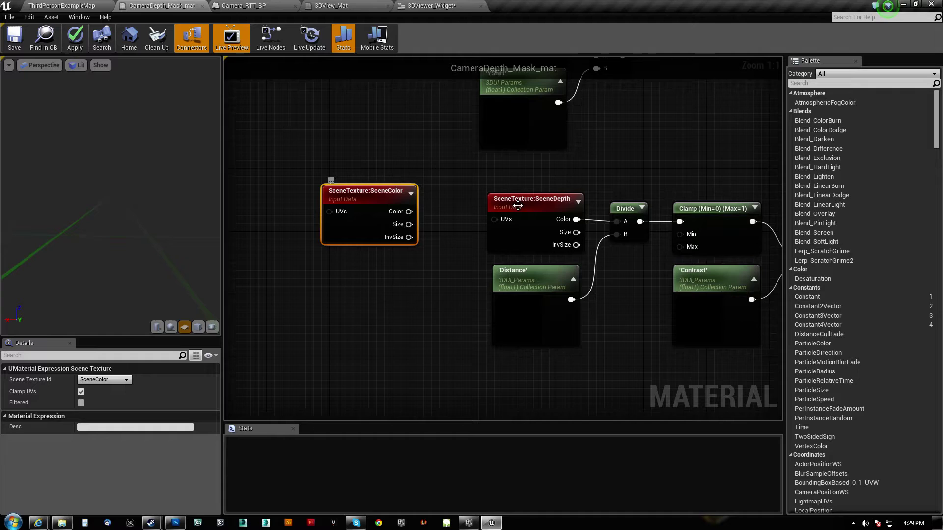
# Set the new SceneTexture node's Scene Texture Id to SceneDepth and delete that duplicate node.
pyautogui.click(104, 380)
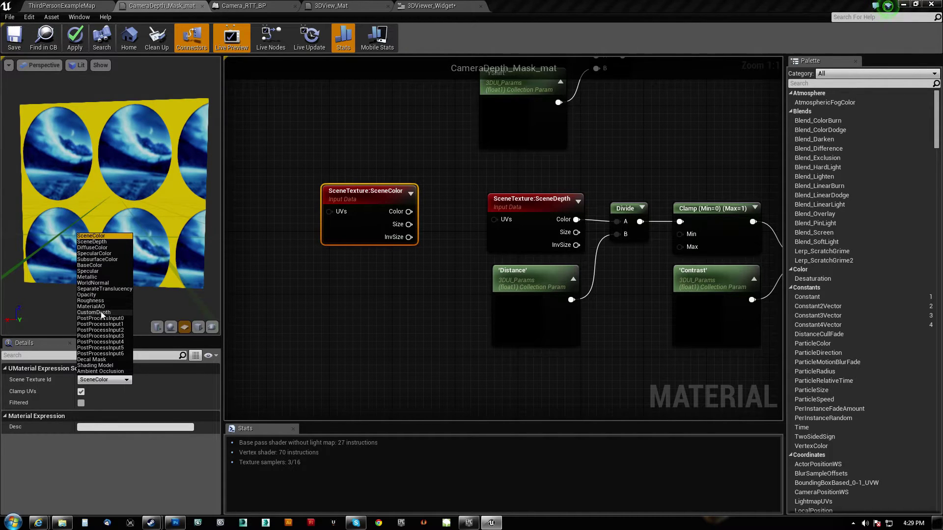
pyautogui.click(99, 243)
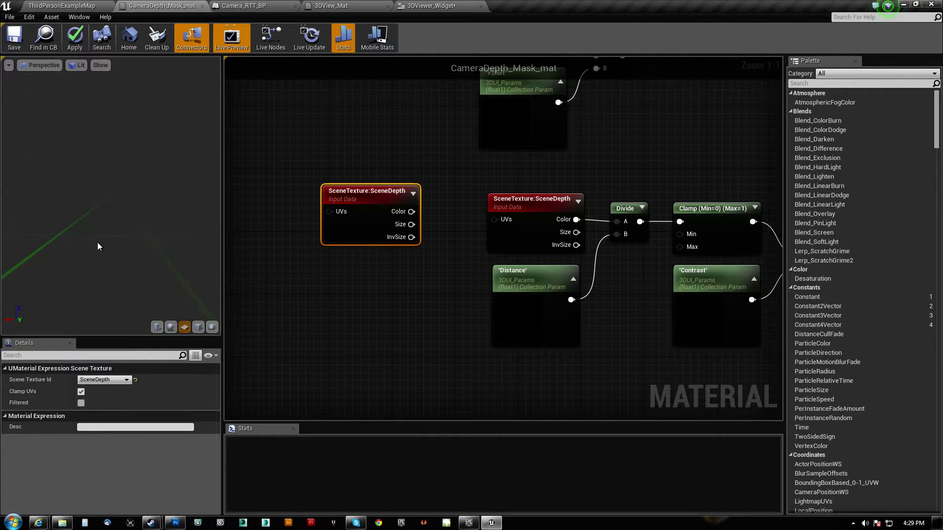
pyautogui.press('Delete')
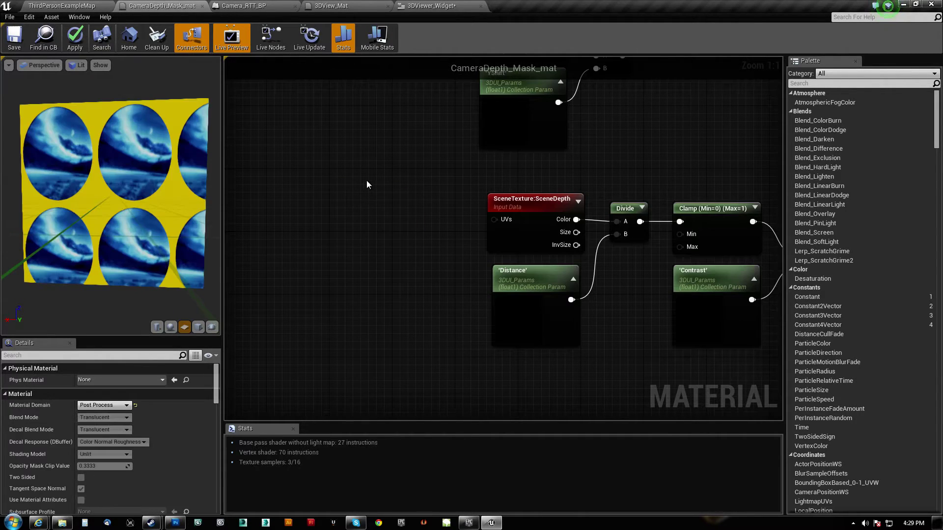
# Inspect the Divide node of the depth mask branch and nudge the Distance and Contrast parameter nodes slightly.
pyautogui.moveTo(367, 181); pyautogui.dragTo(306, 186, button='right')
pyautogui.moveTo(569, 212); pyautogui.dragTo(574, 208)
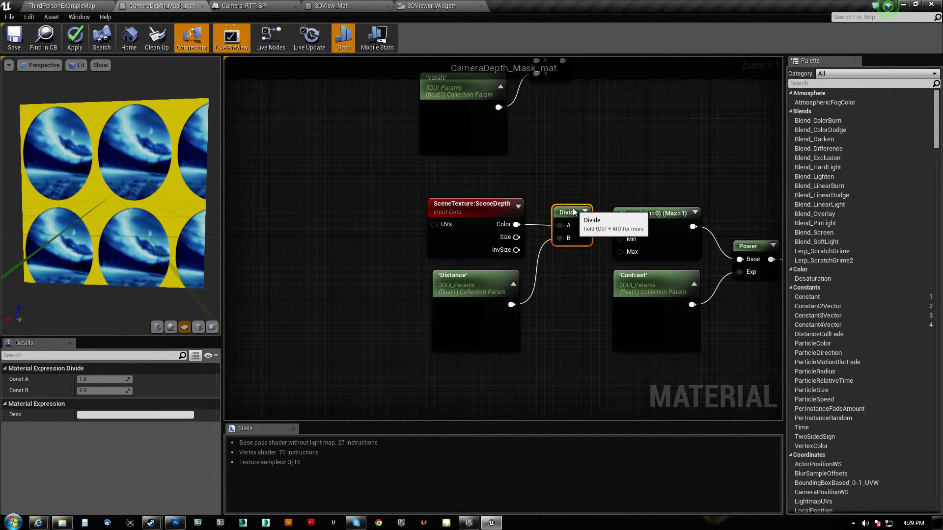
pyautogui.moveTo(475, 285); pyautogui.dragTo(470, 277)
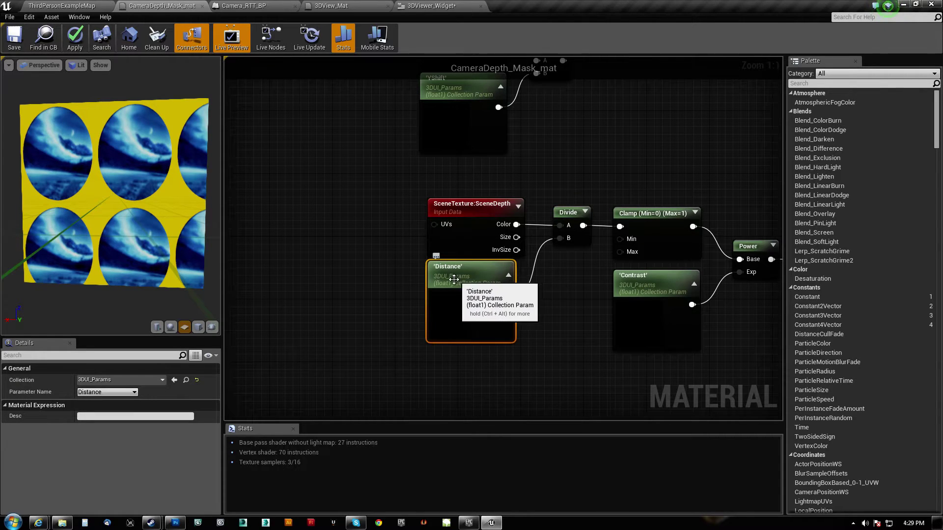
pyautogui.moveTo(633, 271); pyautogui.dragTo(525, 265, button='right')
pyautogui.moveTo(542, 278)
pyautogui.mouseDown()
pyautogui.moveTo(530, 311)
pyautogui.moveTo(545, 274)
pyautogui.mouseUp()
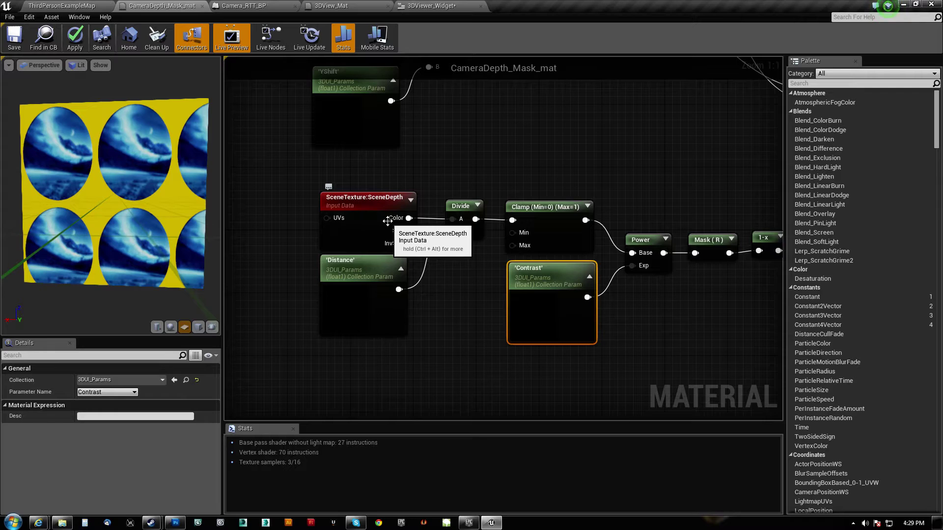
# Inspect the settings of the Clamp and Mask (R) nodes and follow their branch to the Lerp node's Alpha.
pyautogui.moveTo(626, 152); pyautogui.dragTo(608, 136, button='right')
pyautogui.click(529, 195)
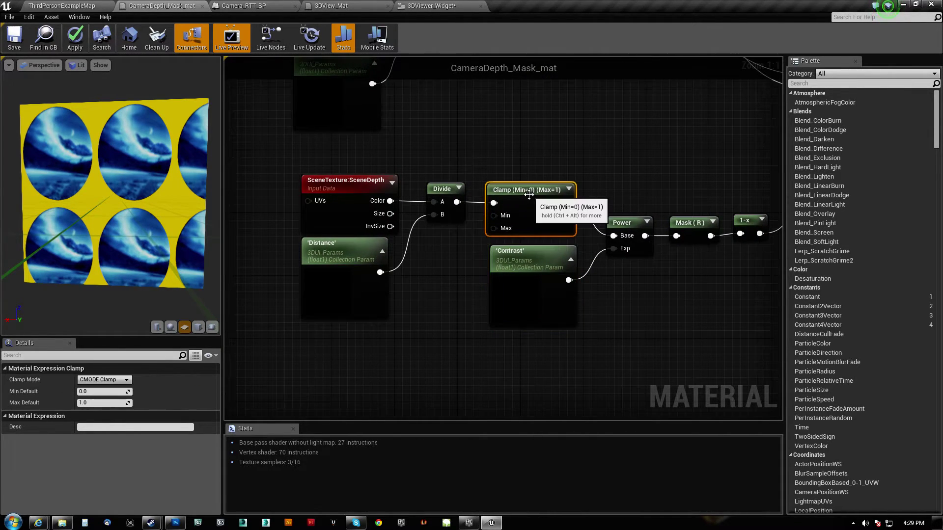
pyautogui.moveTo(529, 191)
pyautogui.mouseDown()
pyautogui.moveTo(536, 117)
pyautogui.moveTo(526, 193)
pyautogui.mouseUp()
pyautogui.moveTo(525, 192); pyautogui.dragTo(445, 194, button='right')
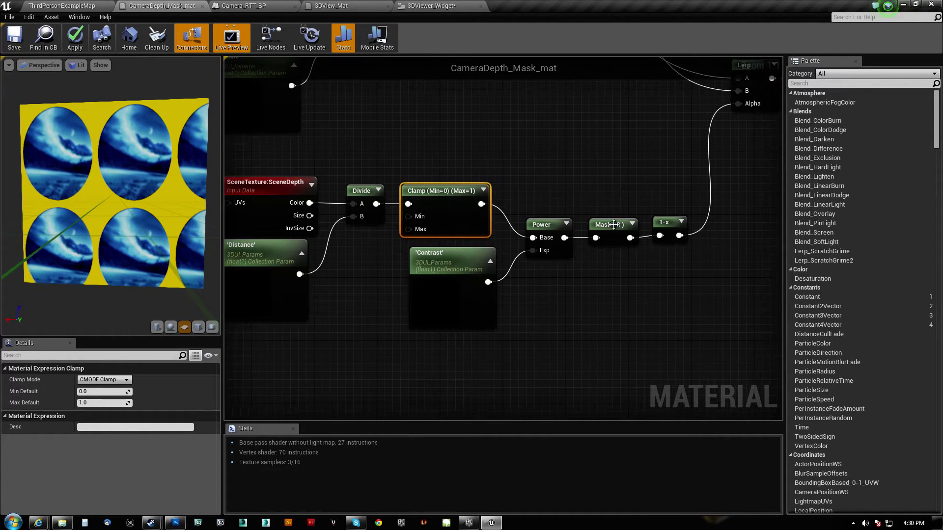
pyautogui.click(614, 230)
pyautogui.moveTo(604, 153); pyautogui.dragTo(522, 233, button='right')
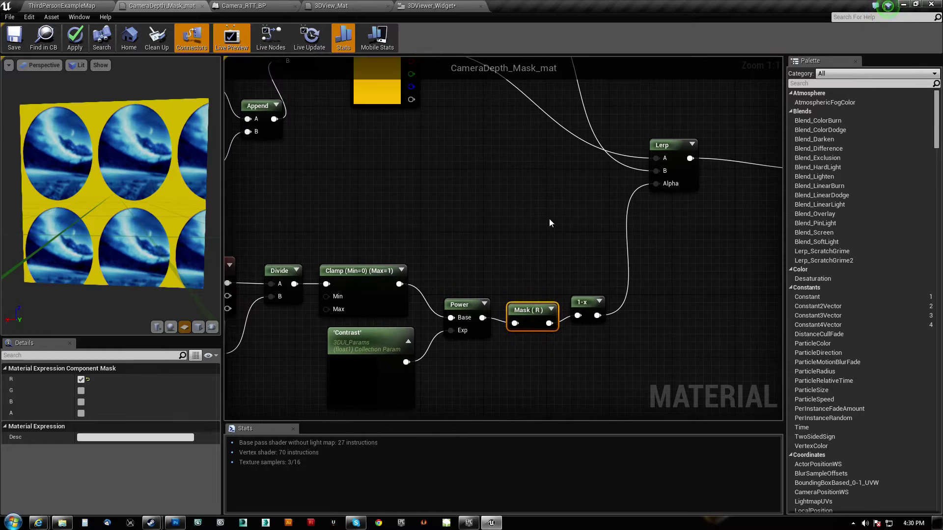
# Examine the upper part of the graph and select the SceneTexture:SceneColor node to inspect its settings.
pyautogui.moveTo(447, 163); pyautogui.dragTo(539, 383, button='right')
pyautogui.moveTo(594, 391); pyautogui.dragTo(531, 389, button='right')
pyautogui.moveTo(413, 150); pyautogui.dragTo(517, 152)
pyautogui.moveTo(441, 202); pyautogui.dragTo(459, 276, button='right')
pyautogui.scroll(1, 451, 246)
pyautogui.click(442, 215)
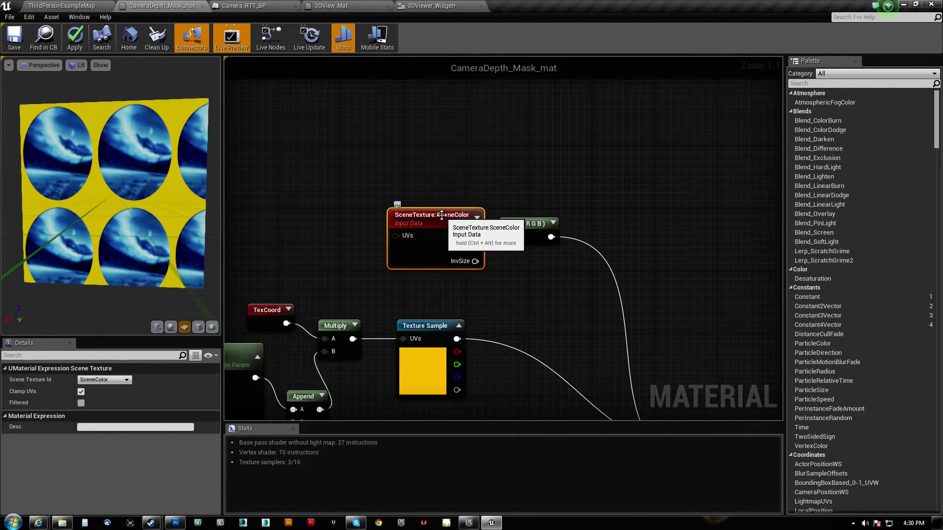
# Switch to the ThirdPersonExampleMap level and frame the red character in the viewport with game view toggled.
pyautogui.click(91, 9)
pyautogui.press('w')
pyautogui.moveTo(431, 232); pyautogui.dragTo(411, 204, button='right')
pyautogui.press('g')
pyautogui.press('s')
pyautogui.moveTo(436, 234); pyautogui.dragTo(446, 233, button='right')
pyautogui.press('d')
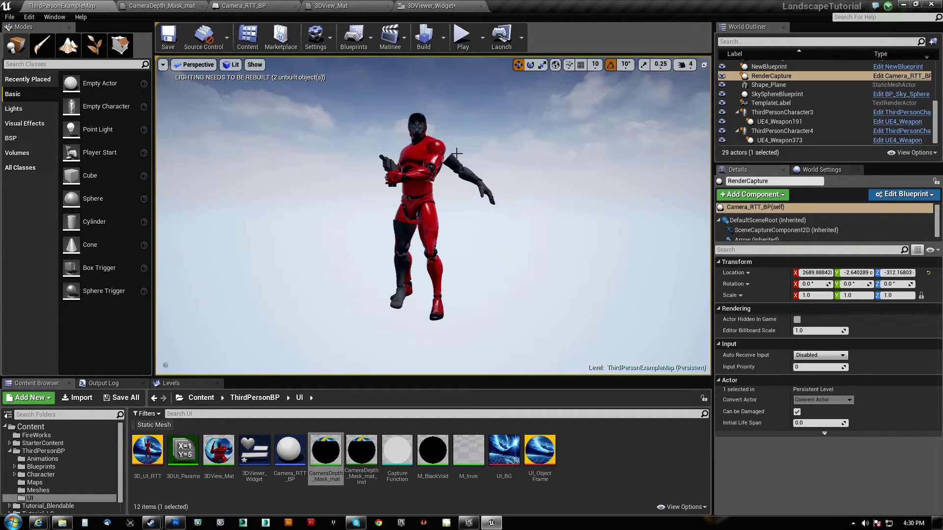
# Return to CameraDepth_Mask_mat, examine the Lerp inputs and select the TexCoord, XShift, YShift, Append, Multiply and Texture Sample nodes.
pyautogui.click(176, 6)
pyautogui.moveTo(534, 330); pyautogui.dragTo(520, 207, button='right')
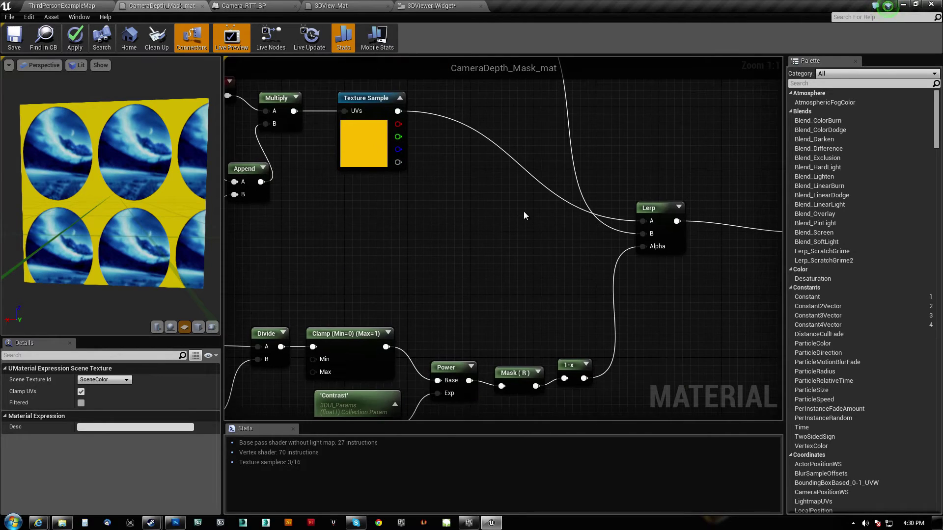
pyautogui.scroll(-3, 528, 222)
pyautogui.scroll(3, 614, 246)
pyautogui.moveTo(595, 234); pyautogui.dragTo(656, 296, button='right')
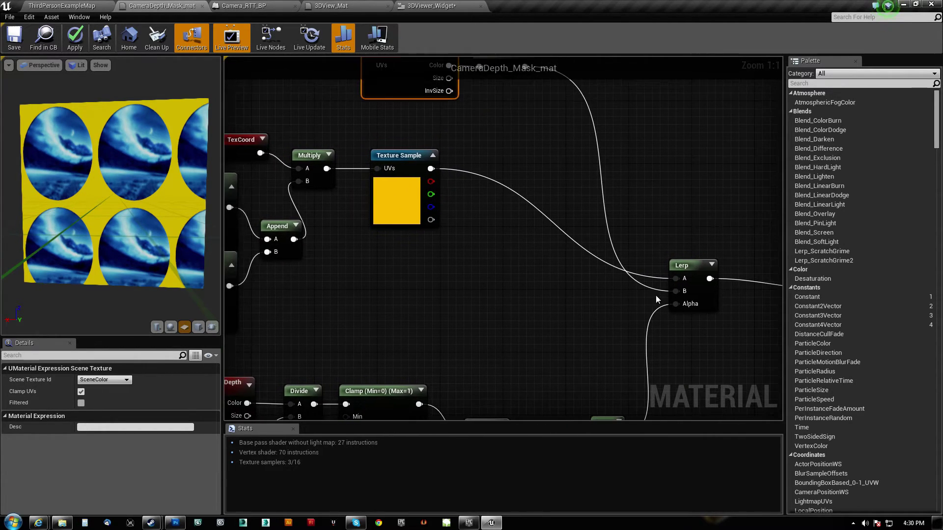
pyautogui.moveTo(503, 255); pyautogui.dragTo(668, 255, button='right')
pyautogui.moveTo(268, 314); pyautogui.dragTo(617, 123)
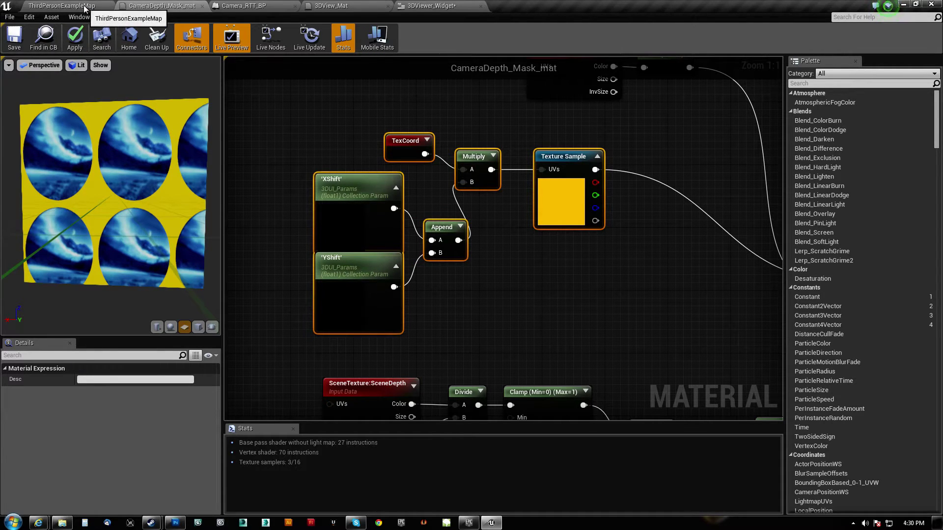
# Open the 3DUI_Params collection from the level's UI folder and arrange its enlarged window beside the viewport.
pyautogui.click(61, 6)
pyautogui.doubleClick(183, 451)
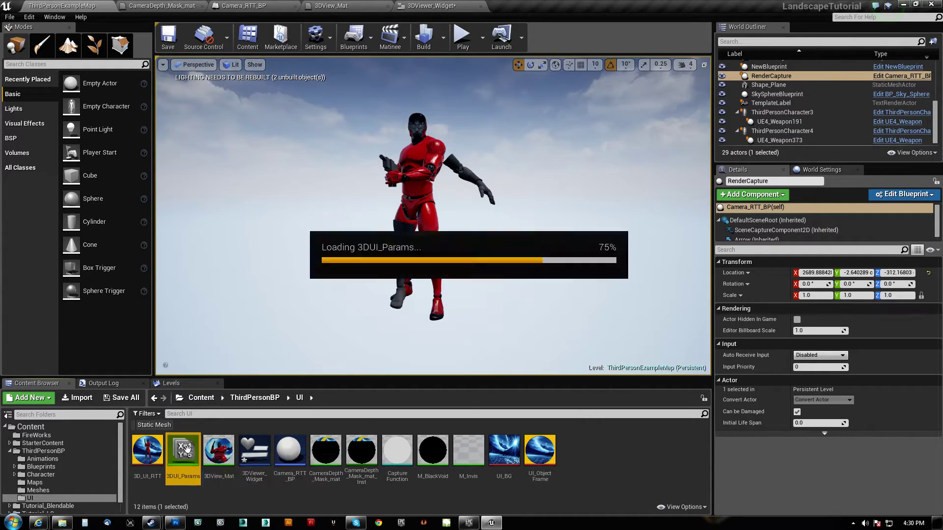
pyautogui.moveTo(519, 5); pyautogui.dragTo(612, 44)
pyautogui.moveTo(693, 261); pyautogui.dragTo(707, 464)
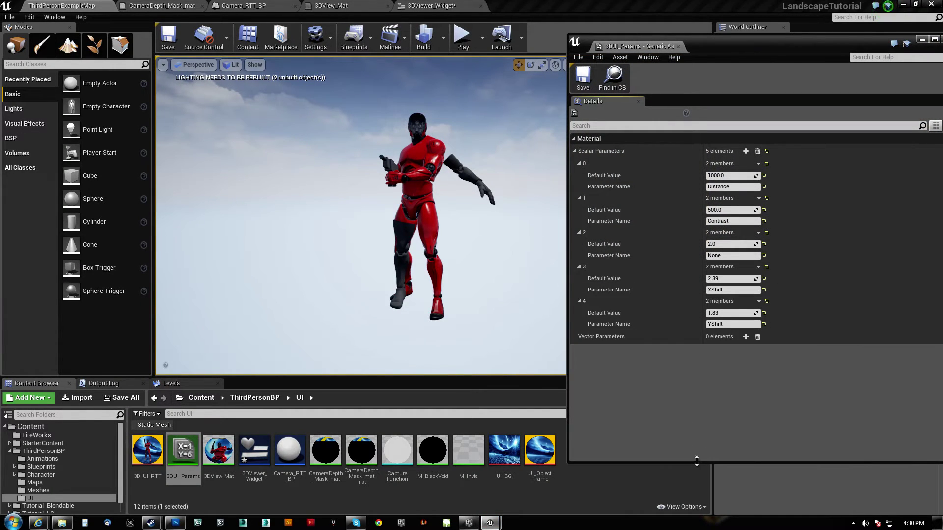
# Frame the circular character viewer in the level viewport beside the open parameter collection.
pyautogui.click(722, 279)
pyautogui.moveTo(461, 221); pyautogui.dragTo(492, 216, button='right')
pyautogui.press('w')
pyautogui.press('s')
pyautogui.moveTo(394, 138)
pyautogui.mouseDown(button='right')
pyautogui.moveTo(394, 155)
pyautogui.moveTo(393, 137)
pyautogui.mouseUp(button='right')
pyautogui.press('w')
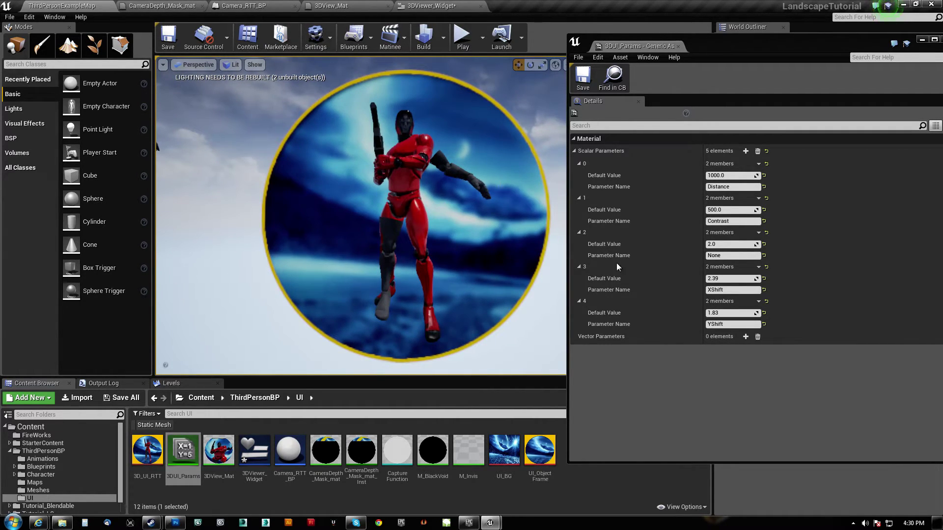
# Set the default values of both the XShift and YShift parameters to 1.
pyautogui.click(712, 278)
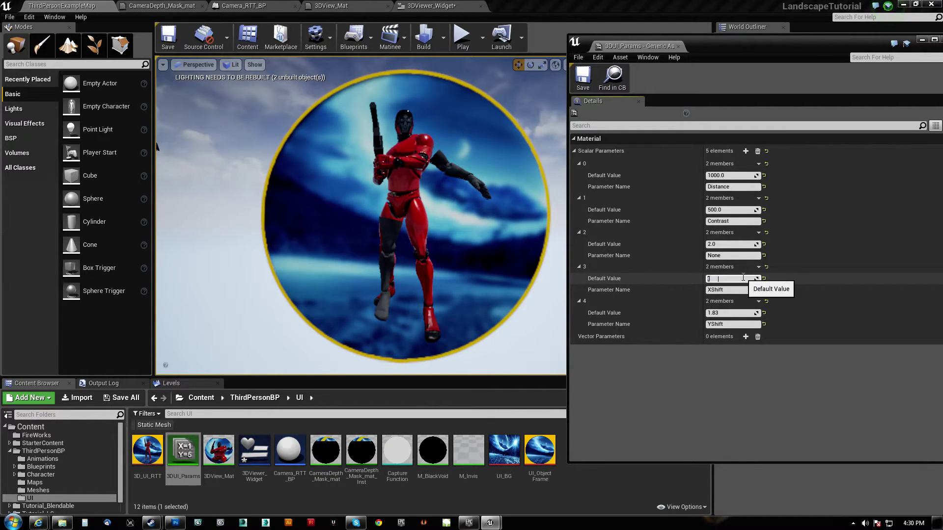
pyautogui.write('1')
pyautogui.press('Return')
pyautogui.click(729, 315)
pyautogui.write('1')
pyautogui.press('Return')
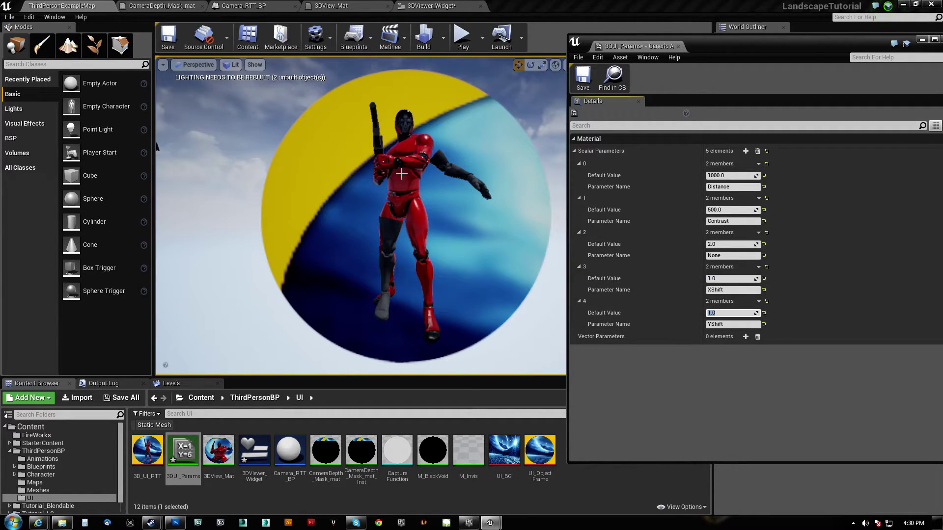
# Open the UI_ObjectFrame texture to inspect it, and switch back to the CameraDepth_Mask_mat material.
pyautogui.doubleClick(539, 451)
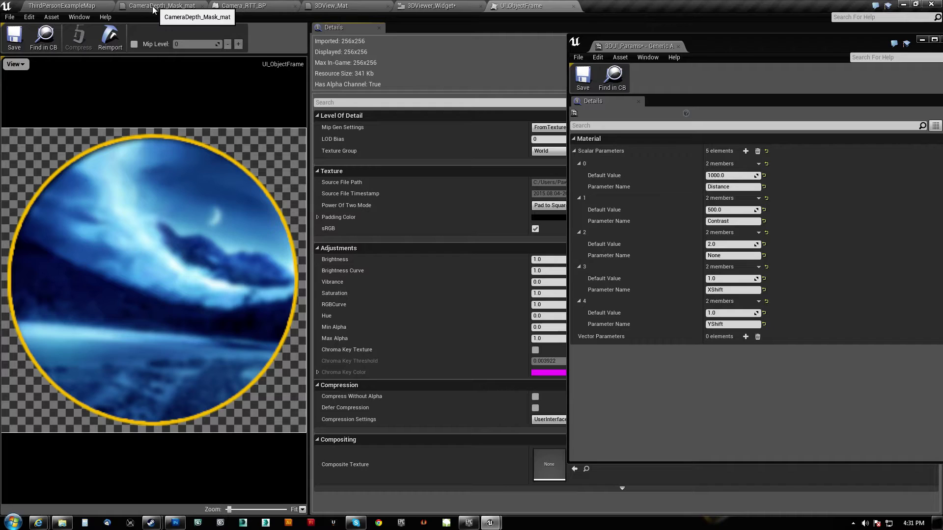
pyautogui.click(84, 6)
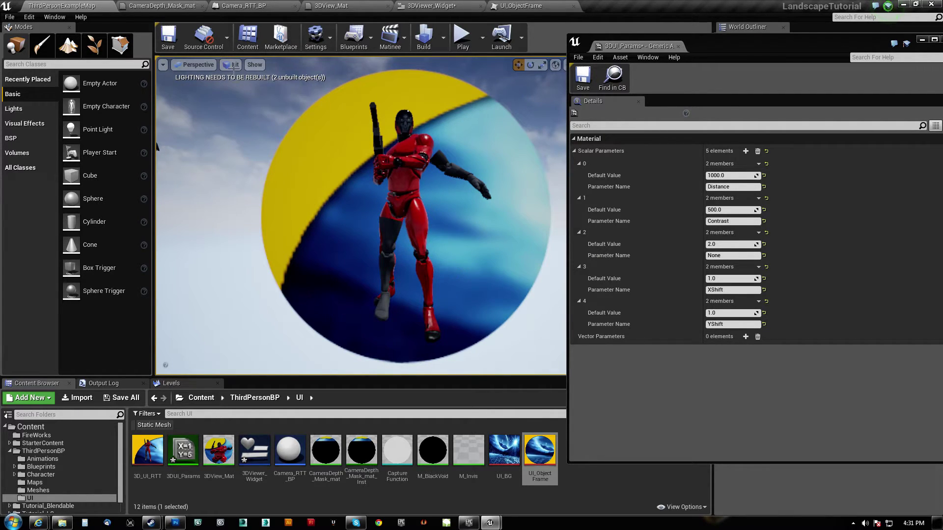
pyautogui.click(180, 4)
# Move the CameraDepth_Mask_mat output node slightly closer to the Lerp node.
pyautogui.moveTo(478, 281); pyautogui.dragTo(335, 274, button='right')
pyautogui.scroll(-3, 406, 300)
pyautogui.moveTo(407, 300); pyautogui.dragTo(230, 251, button='right')
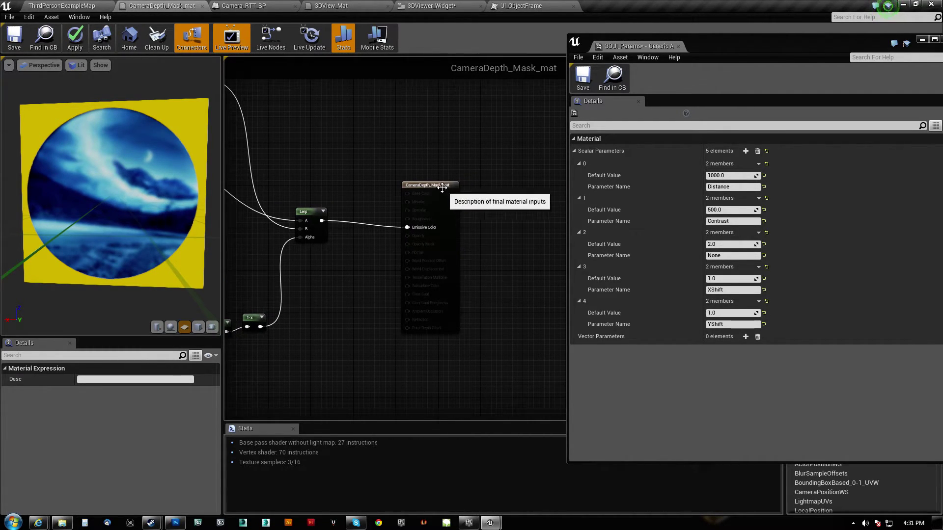
pyautogui.click(413, 186)
pyautogui.moveTo(413, 187); pyautogui.dragTo(392, 181)
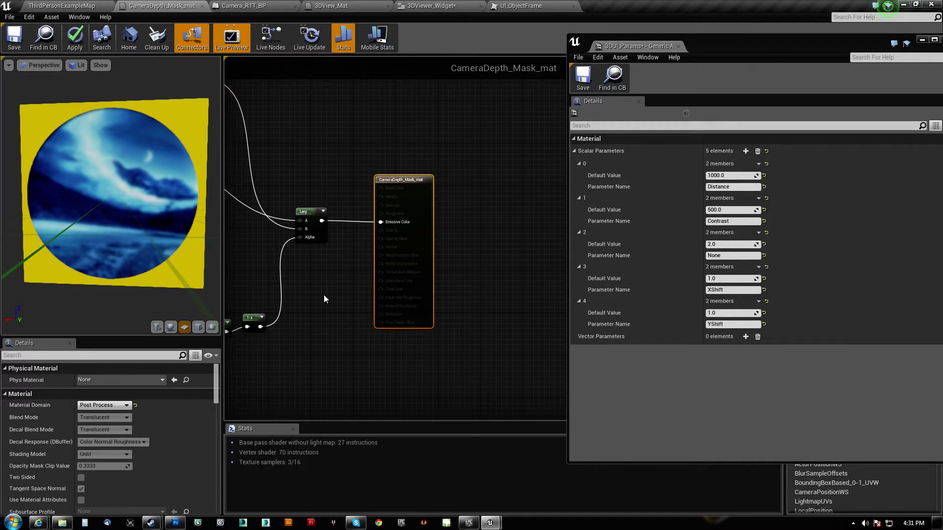
# Examine the XShift and YShift texture branch and trace how the scene color, frame texture and depth branches feed the Lerp node.
pyautogui.moveTo(314, 305); pyautogui.dragTo(535, 319, button='right')
pyautogui.moveTo(342, 236); pyautogui.dragTo(425, 273, button='right')
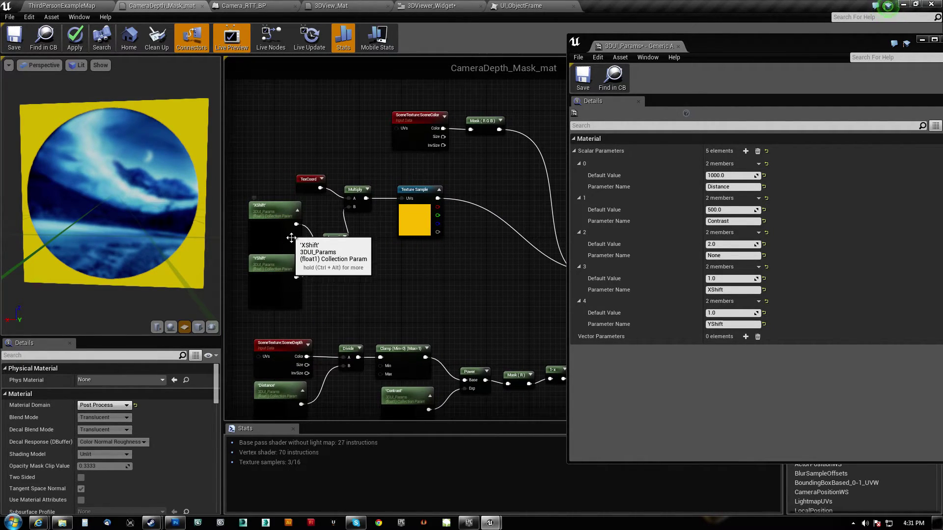
pyautogui.moveTo(483, 311); pyautogui.dragTo(230, 287, button='right')
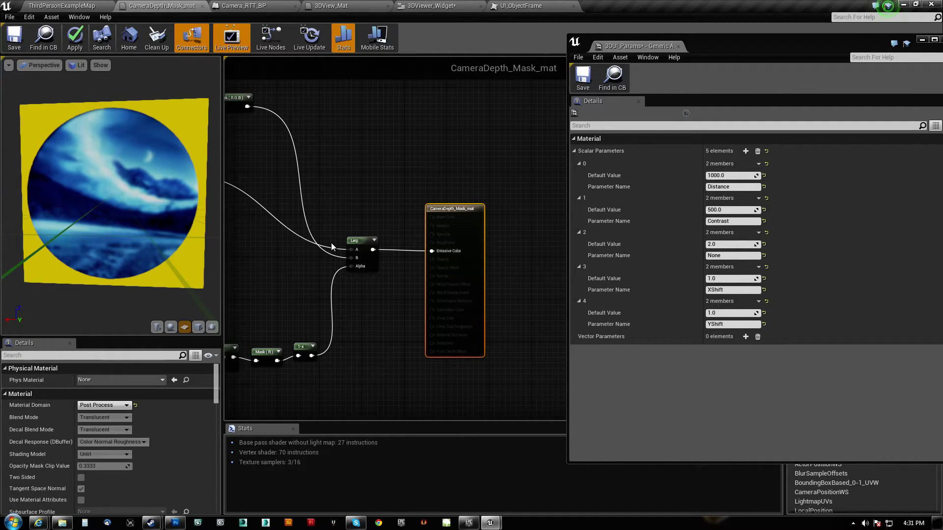
pyautogui.moveTo(328, 251); pyautogui.dragTo(402, 248, button='right')
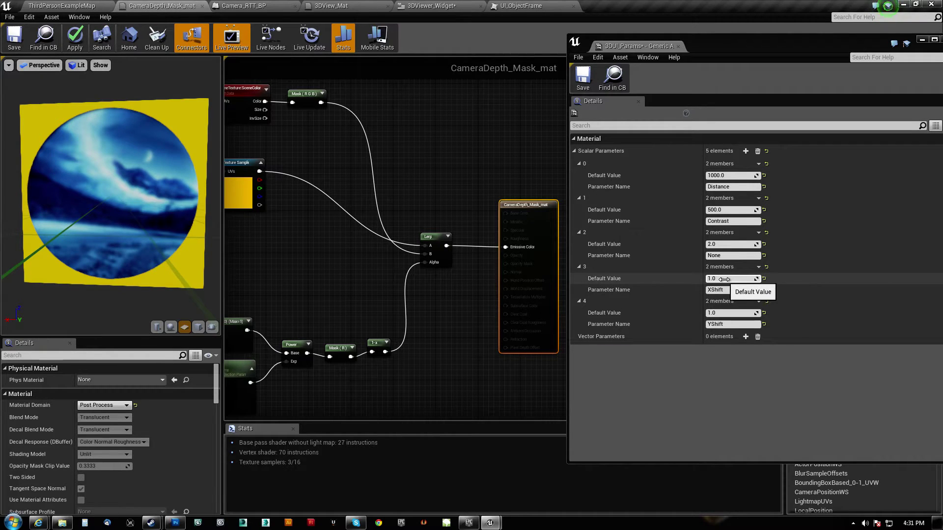
# Return to the level and set the XShift default value to 2.39 and the YShift default value to 1.83.
pyautogui.click(92, 5)
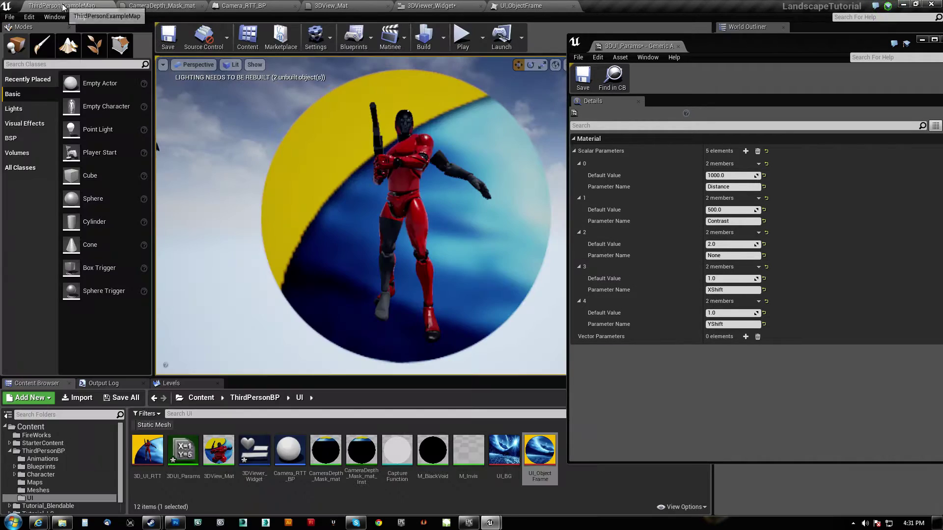
pyautogui.click(734, 278)
pyautogui.write('2.39')
pyautogui.press('Return')
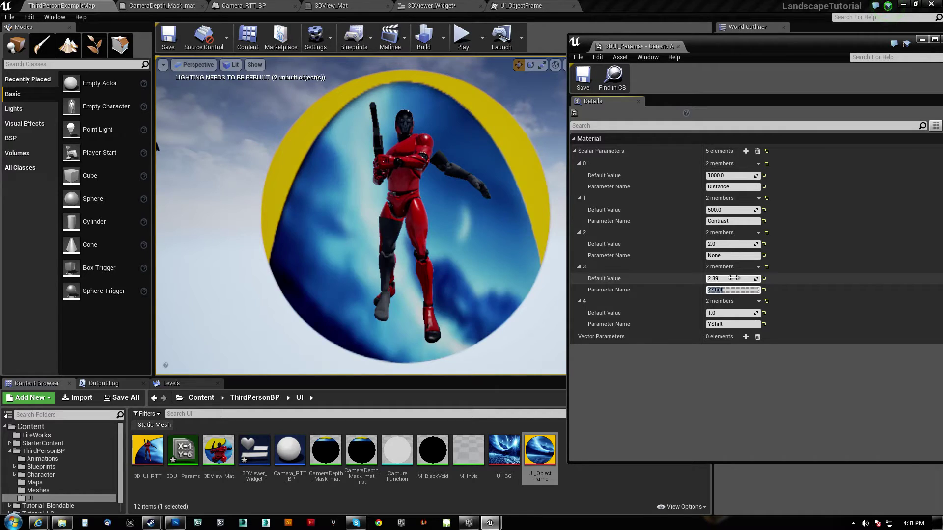
pyautogui.click(720, 313)
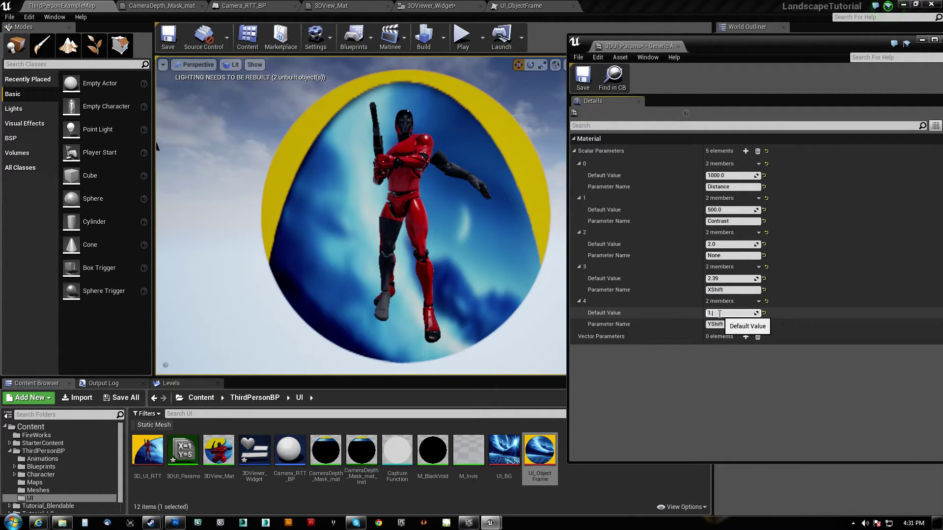
pyautogui.write('1.83')
pyautogui.press('Return')
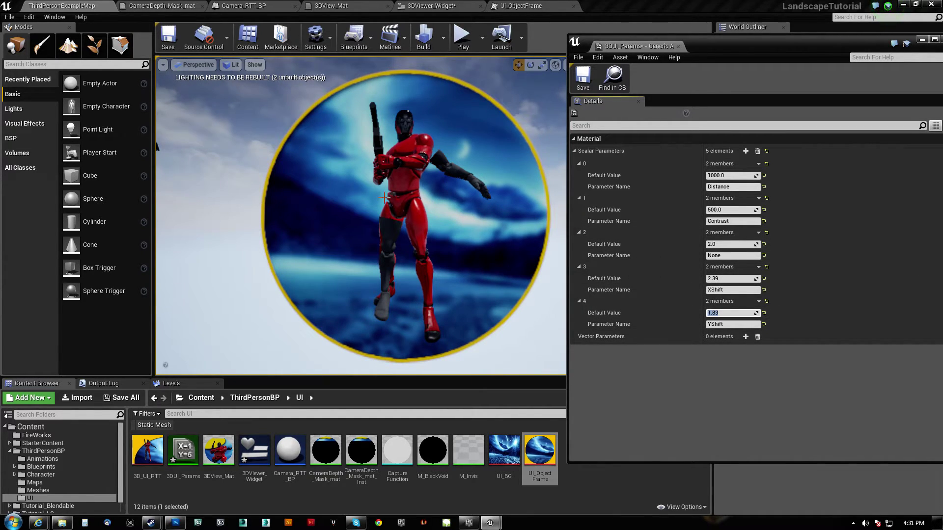
# Fly around the level to examine the circular character viewer from several distances alongside the full character.
pyautogui.press('s')
pyautogui.moveTo(408, 111)
pyautogui.mouseDown(button='right')
pyautogui.moveTo(437, 120)
pyautogui.moveTo(398, 111)
pyautogui.moveTo(442, 109)
pyautogui.moveTo(403, 118)
pyautogui.mouseUp(button='right')
pyautogui.press('w')
pyautogui.moveTo(328, 114)
pyautogui.mouseDown(button='right')
pyautogui.moveTo(376, 114)
pyautogui.moveTo(329, 114)
pyautogui.mouseUp(button='right')
pyautogui.press('s')
pyautogui.press('w')
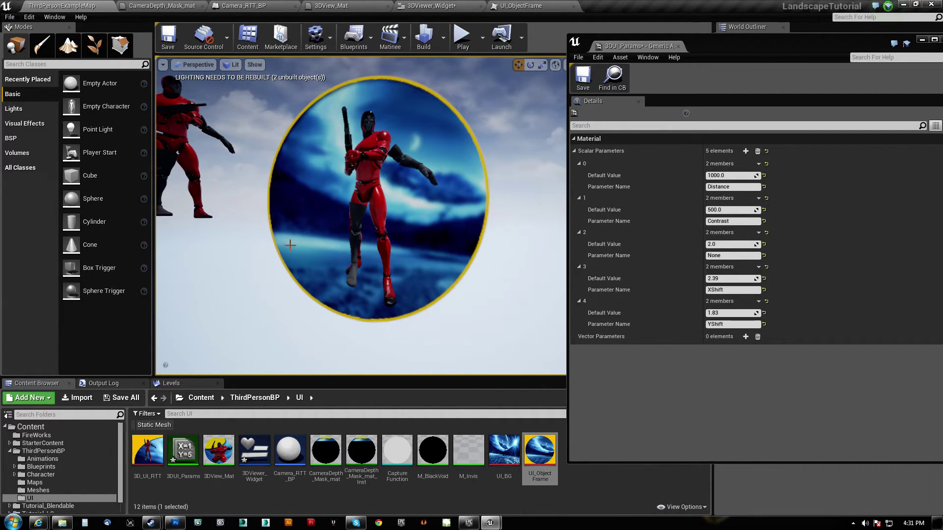
pyautogui.press('s')
pyautogui.moveTo(364, 274)
pyautogui.mouseDown(button='right')
pyautogui.moveTo(307, 272)
pyautogui.moveTo(397, 271)
pyautogui.moveTo(339, 271)
pyautogui.moveTo(364, 279)
pyautogui.mouseUp(button='right')
pyautogui.press('w')
pyautogui.press('s')
pyautogui.press('s')
pyautogui.press('w')
pyautogui.press('s')
pyautogui.press('w')
pyautogui.press('s')
pyautogui.press('d')
pyautogui.moveTo(399, 190); pyautogui.dragTo(369, 82, button='right')
pyautogui.moveTo(518, 247); pyautogui.dragTo(565, 280, button='right')
pyautogui.moveTo(241, 162); pyautogui.dragTo(226, 161, button='right')
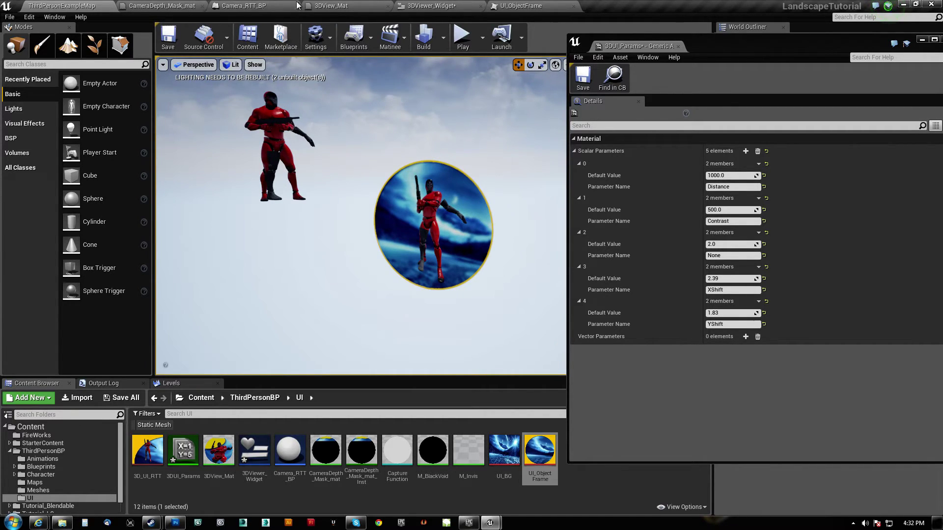
# Open the 3DView_Mat graph and select the Texture Sample node feeding Emissive Color to inspect its texture.
pyautogui.click(349, 5)
pyautogui.moveTo(486, 197); pyautogui.dragTo(366, 132, button='right')
pyautogui.scroll(2, 330, 226)
pyautogui.moveTo(432, 201); pyautogui.dragTo(403, 233, button='right')
pyautogui.click(339, 214)
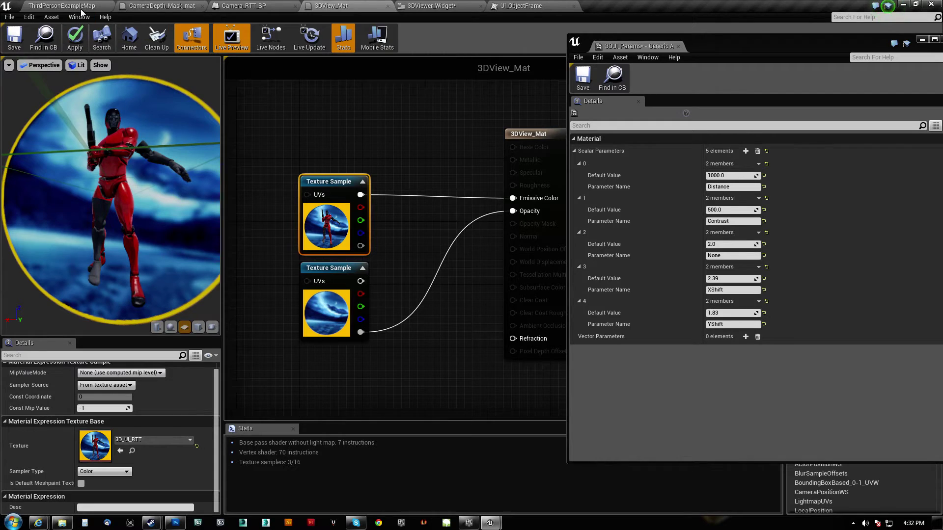
# Dock the floating 3DUI_Params window with the other open editors and return to the ThirdPersonExampleMap level.
pyautogui.click(61, 5)
pyautogui.moveTo(637, 46); pyautogui.dragTo(635, 9)
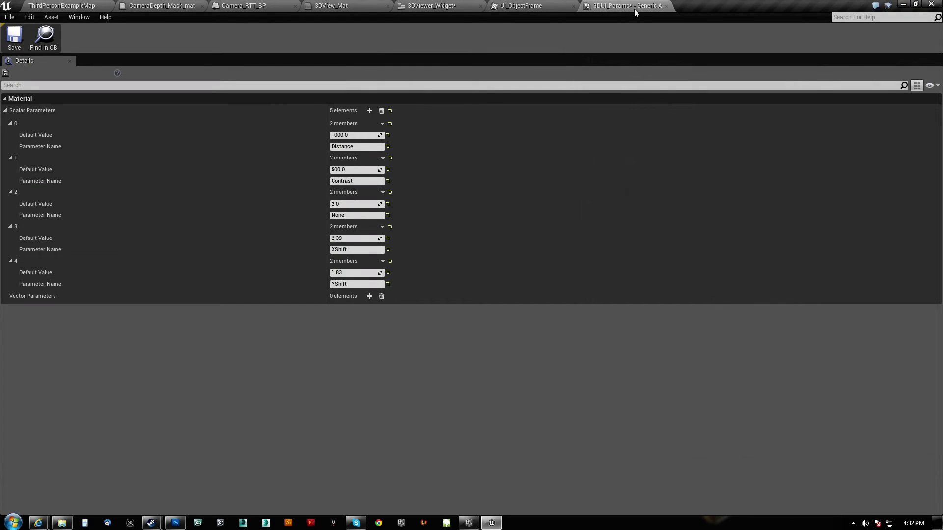
pyautogui.click(163, 6)
pyautogui.moveTo(524, 228); pyautogui.dragTo(532, 227, button='right')
pyautogui.click(95, 8)
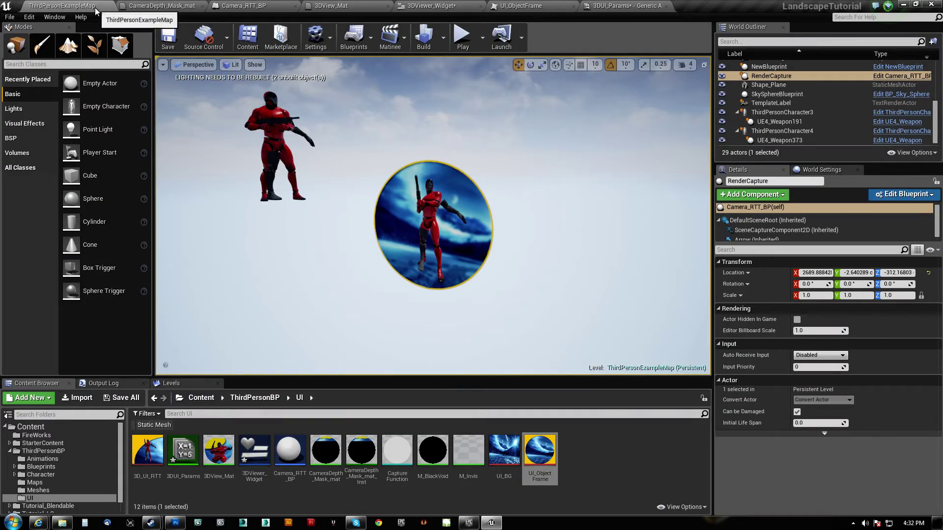
# Open the Camera_RTT_BP blueprint and inspect the settings of its Arrow and SceneCaptureComponent2D components.
pyautogui.click(241, 5)
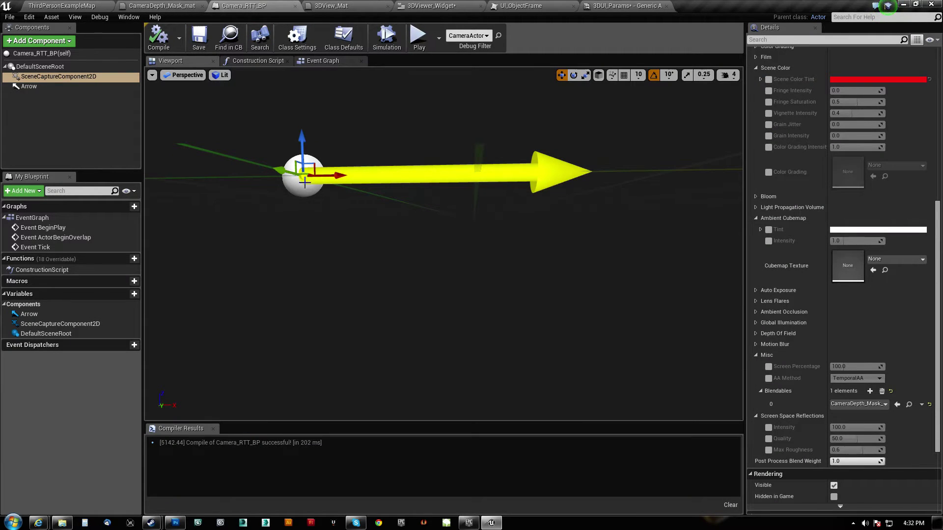
pyautogui.moveTo(305, 216); pyautogui.dragTo(300, 241, button='right')
pyautogui.click(40, 86)
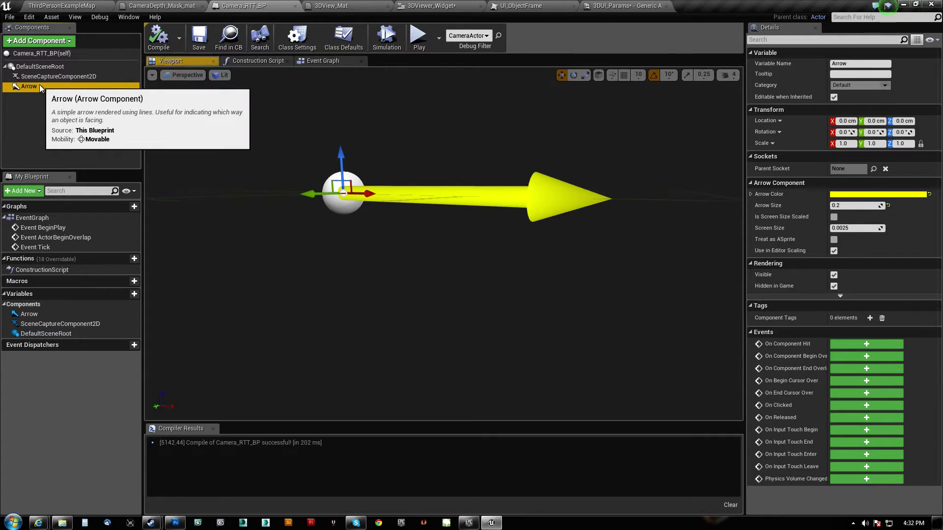
pyautogui.click(61, 76)
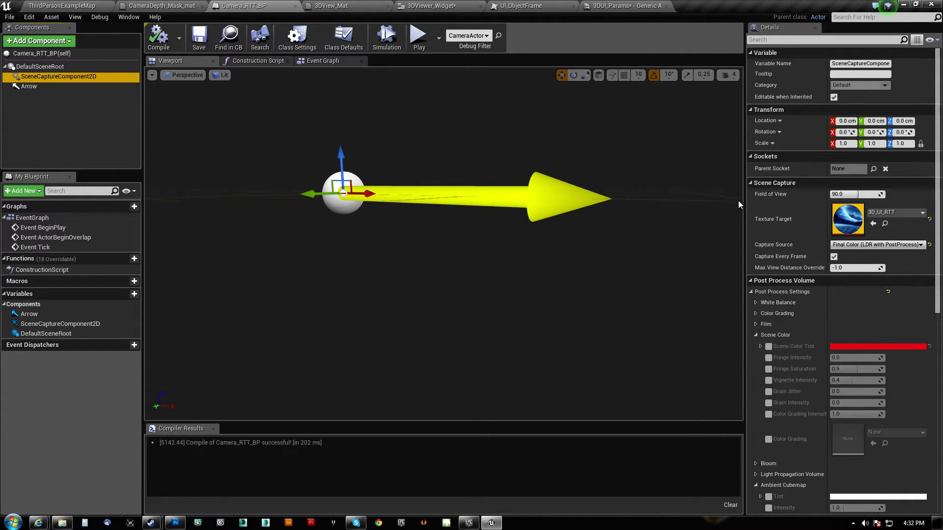
# Return to the level and look up the Materials & Textures options for creating a new asset in the UI folder.
pyautogui.click(51, 8)
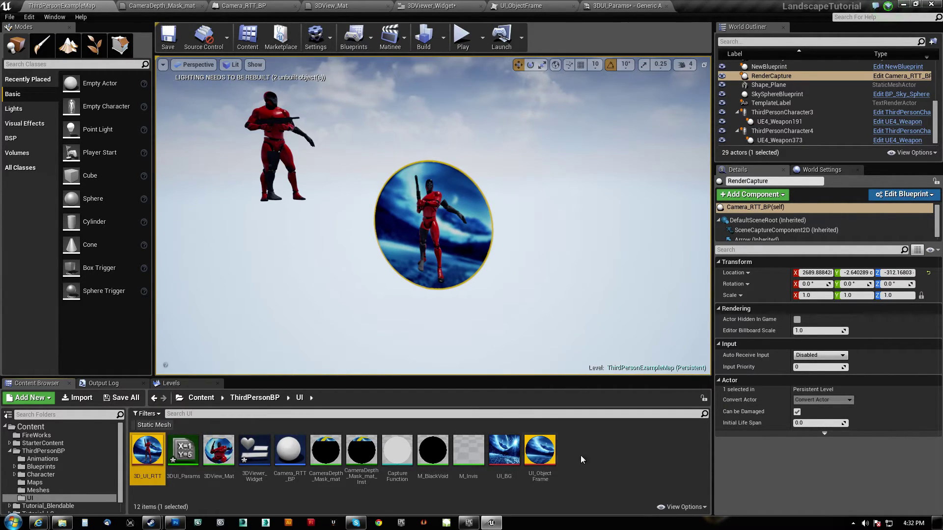
pyautogui.rightClick(608, 447)
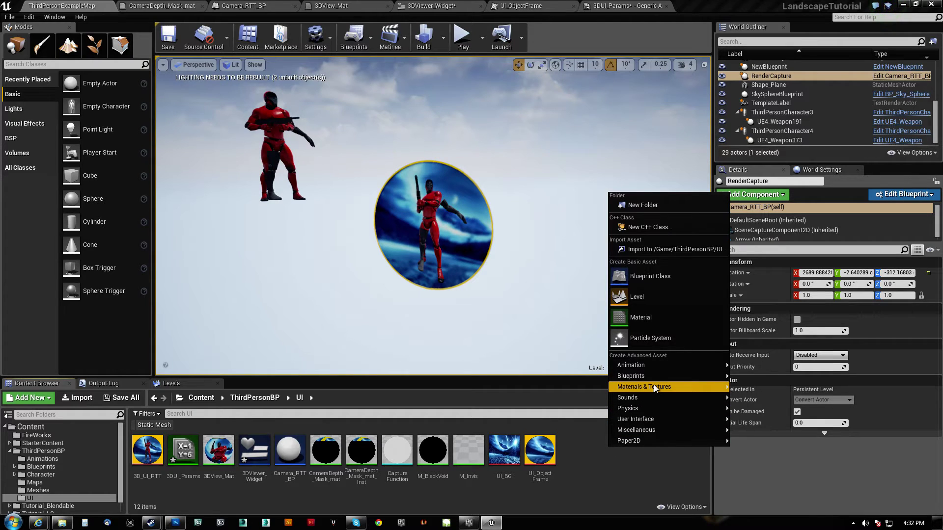
pyautogui.moveTo(654, 385)
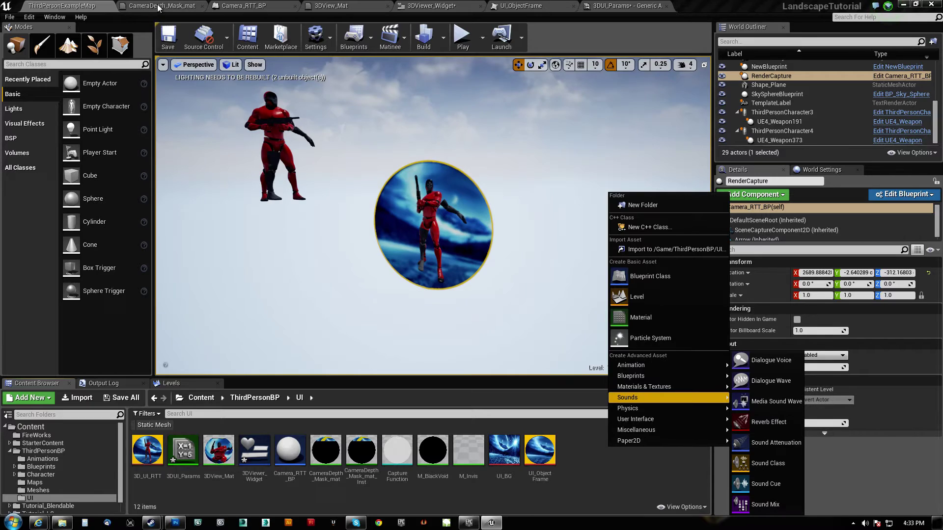
# In Camera_RTT_BP, set the SceneCaptureComponent2D's Capture Source to Scene Color (HDR) and compile the blueprint.
pyautogui.click(253, 5)
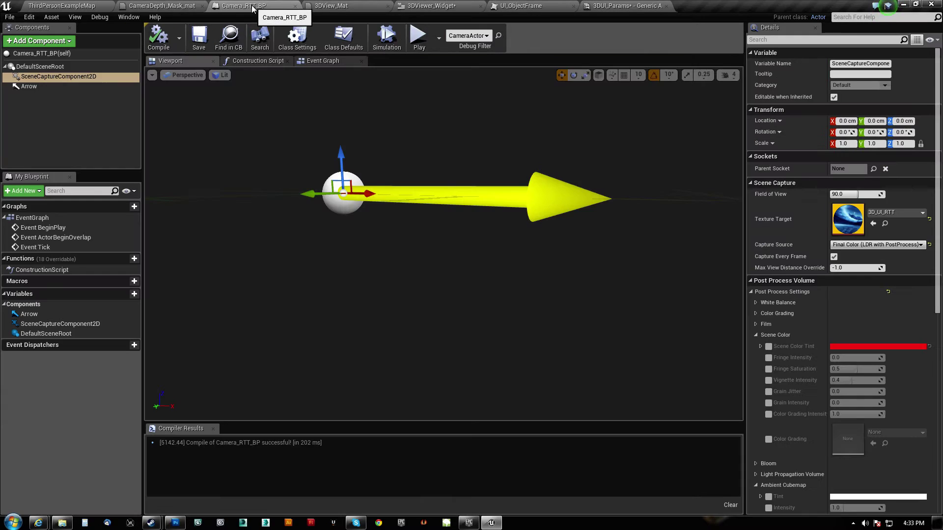
pyautogui.click(75, 78)
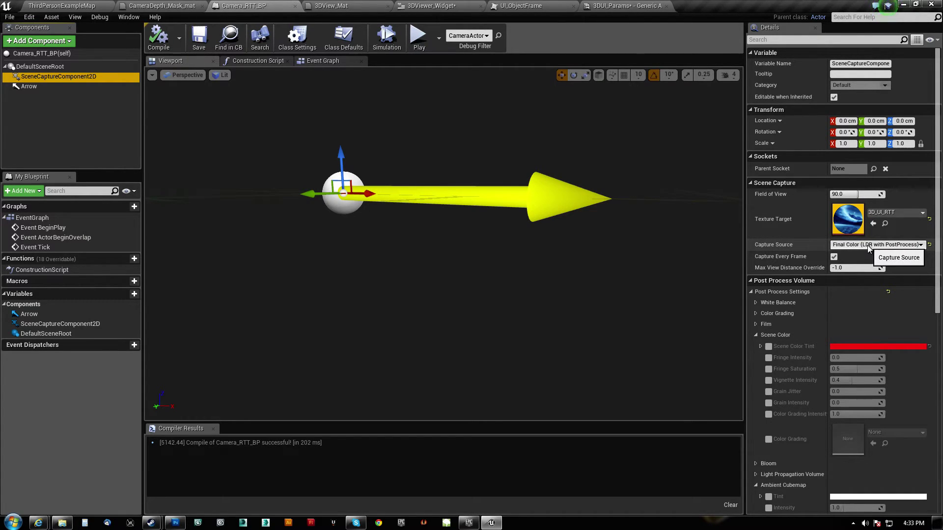
pyautogui.click(850, 245)
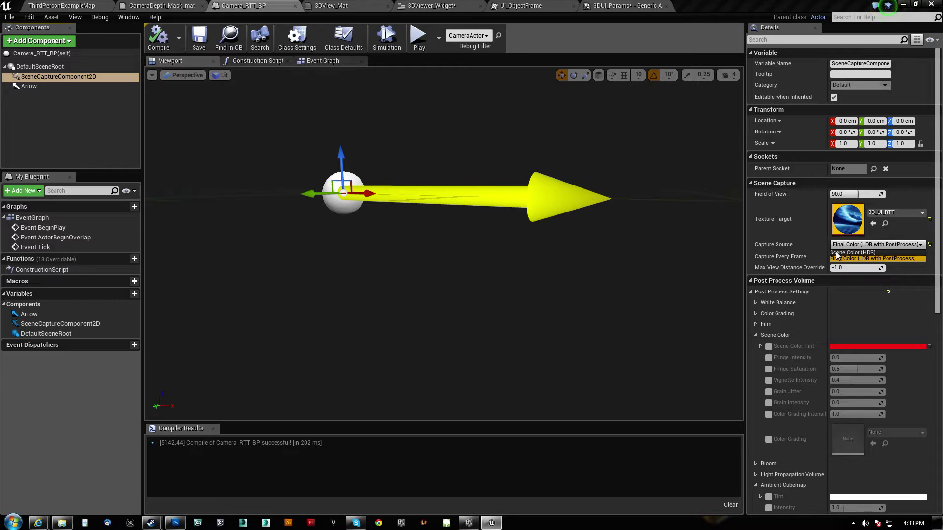
pyautogui.click(864, 253)
pyautogui.click(158, 39)
# Return to the level and move in on the character viewer to examine it with the Scene Color (HDR) capture.
pyautogui.click(93, 10)
pyautogui.moveTo(432, 216); pyautogui.dragTo(423, 214, button='right')
pyautogui.press('w')
pyautogui.moveTo(375, 182); pyautogui.dragTo(375, 183, button='right')
pyautogui.press('s')
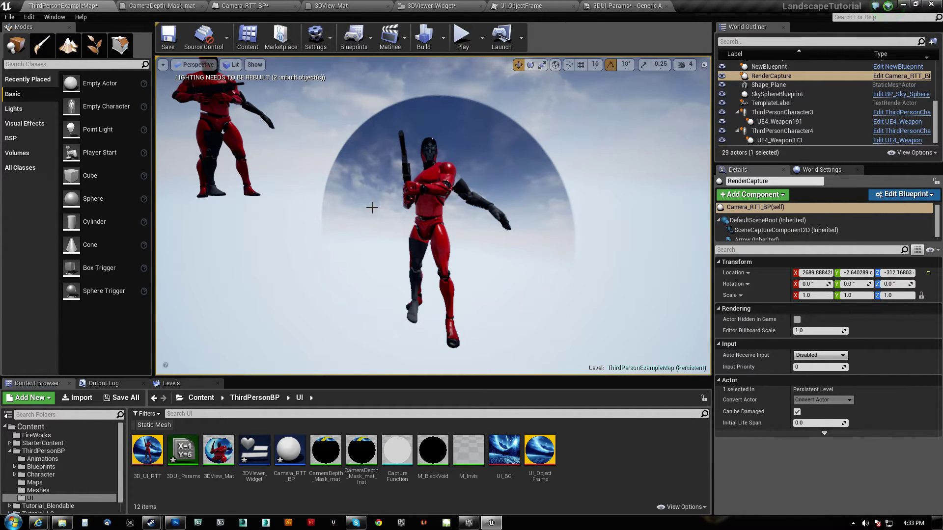
# Set the SceneCaptureComponent2D's Capture Source in Camera_RTT_BP back to Final Color (LDR with PostProcess) and compile the blueprint.
pyautogui.click(162, 6)
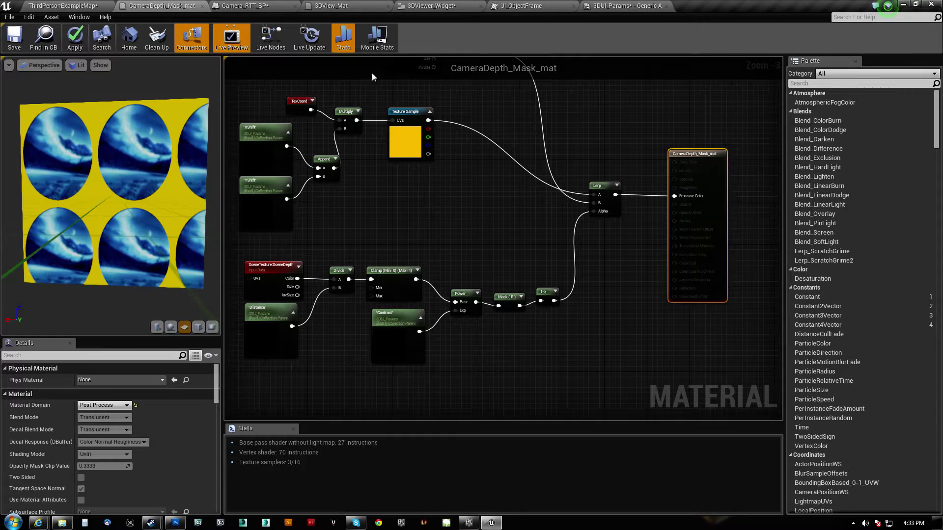
pyautogui.click(245, 7)
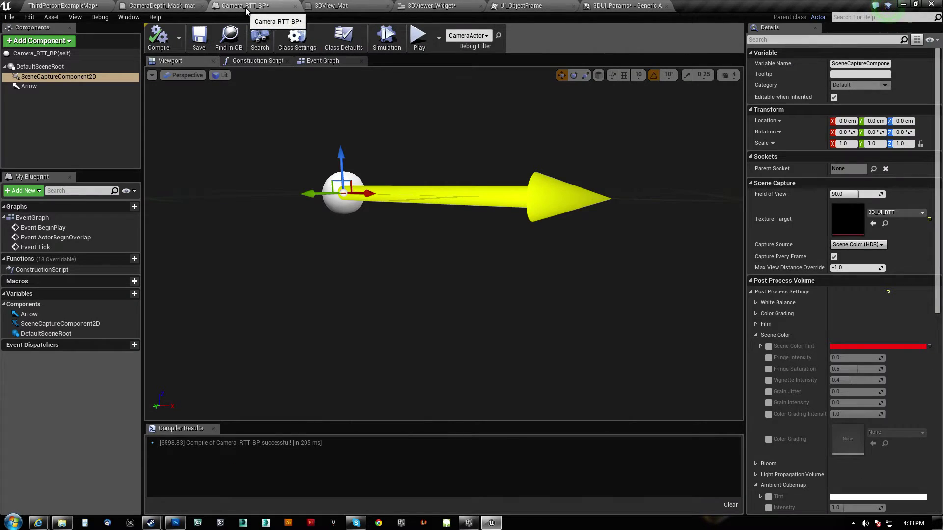
pyautogui.click(849, 244)
pyautogui.click(857, 258)
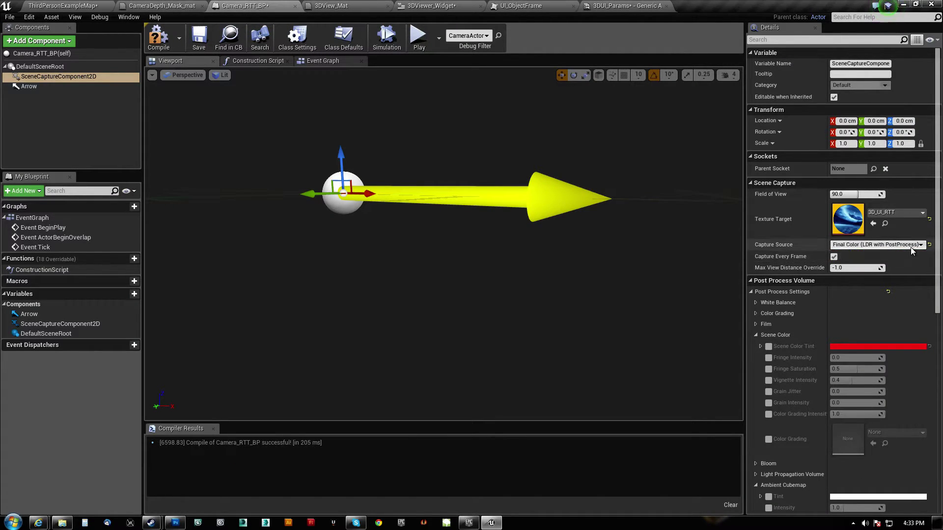
pyautogui.click(160, 40)
# Return to the level and examine the circular viewer with the post-processed capture from near and far.
pyautogui.click(91, 7)
pyautogui.moveTo(432, 182); pyautogui.dragTo(402, 195, button='right')
pyautogui.press('w')
pyautogui.press('s')
pyautogui.press('w')
pyautogui.press('s')
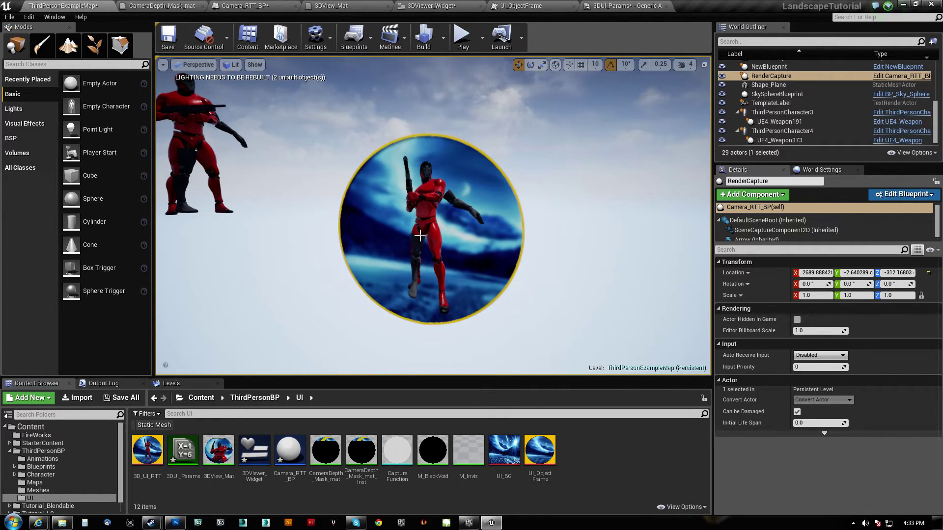
pyautogui.moveTo(506, 232)
pyautogui.mouseDown(button='right')
pyautogui.moveTo(486, 233)
pyautogui.moveTo(506, 232)
pyautogui.mouseUp(button='right')
pyautogui.press('w')
pyautogui.press('s')
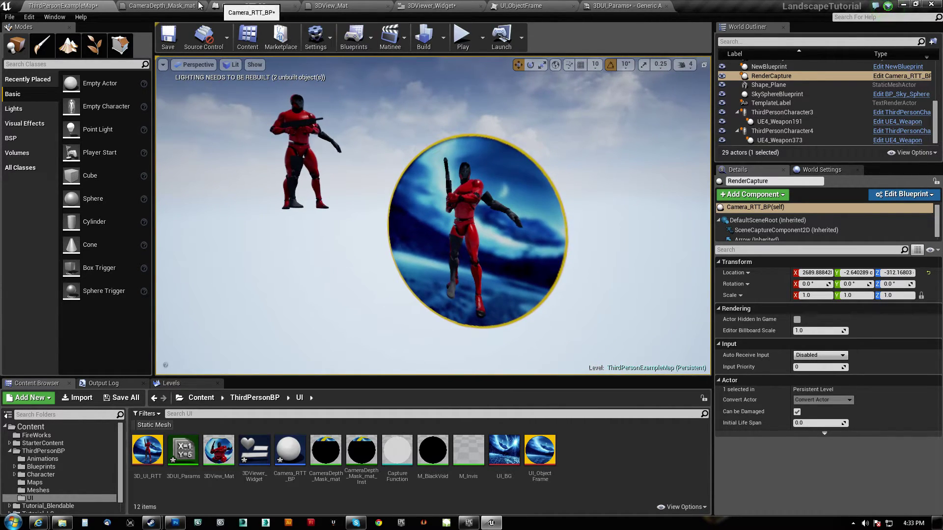
# In CameraDepth_Mask_mat, connect the 1-x output of the depth mask chain directly to Emissive Color in place of the Lerp.
pyautogui.click(164, 6)
pyautogui.moveTo(586, 233); pyautogui.dragTo(528, 181, button='right')
pyautogui.scroll(3, 561, 211)
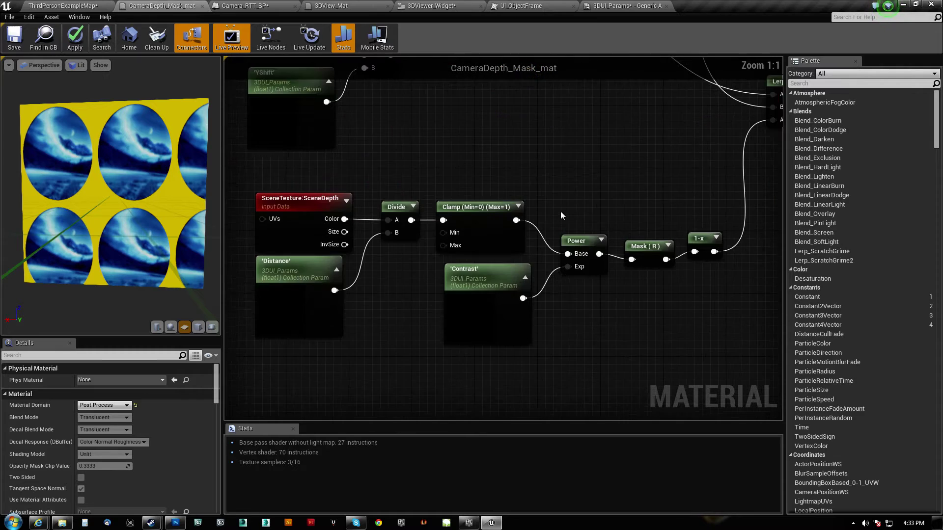
pyautogui.moveTo(614, 197); pyautogui.dragTo(670, 169, button='right')
pyautogui.moveTo(276, 145); pyautogui.dragTo(761, 335)
pyautogui.scroll(-1, 750, 267)
pyautogui.moveTo(751, 267); pyautogui.dragTo(491, 313, button='right')
pyautogui.moveTo(507, 275); pyautogui.dragTo(667, 137)
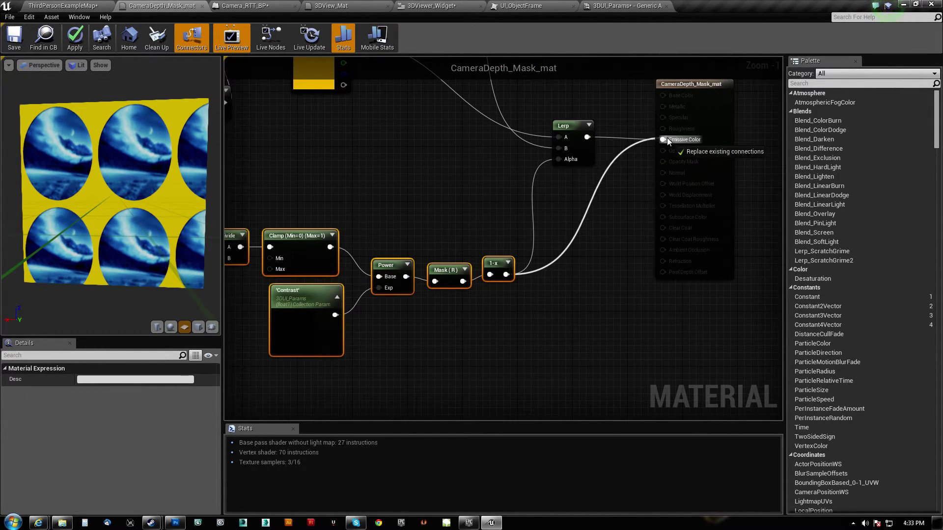
# Return to the level and examine the depth mask in the circular viewer from several distances.
pyautogui.click(72, 8)
pyautogui.moveTo(426, 247)
pyautogui.mouseDown(button='right')
pyautogui.moveTo(442, 263)
pyautogui.moveTo(426, 243)
pyautogui.mouseUp(button='right')
pyautogui.press('w')
pyautogui.press('s')
pyautogui.press('w')
pyautogui.press('s')
pyautogui.press('w')
# Open 3DUI_Params, float its window over the level, and enlarge it until all scalar parameters fit.
pyautogui.doubleClick(186, 454)
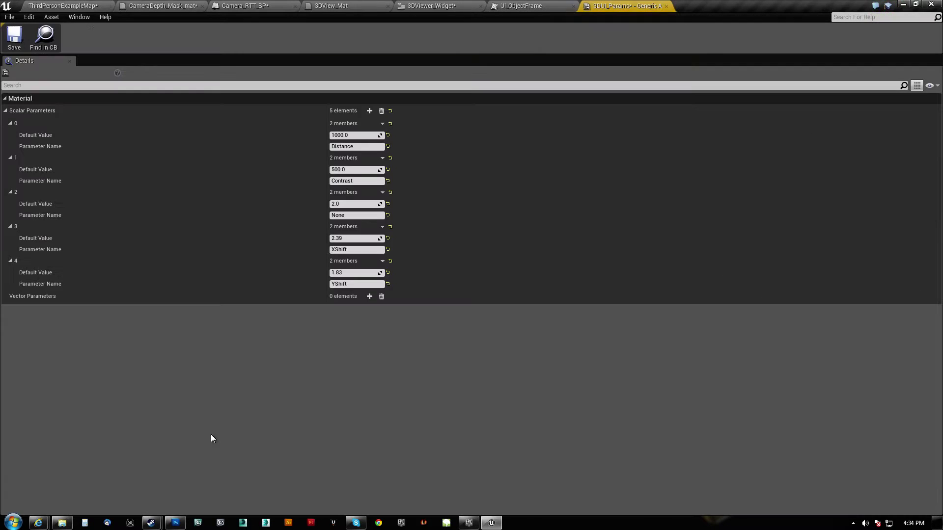
pyautogui.moveTo(634, 8); pyautogui.dragTo(662, 46)
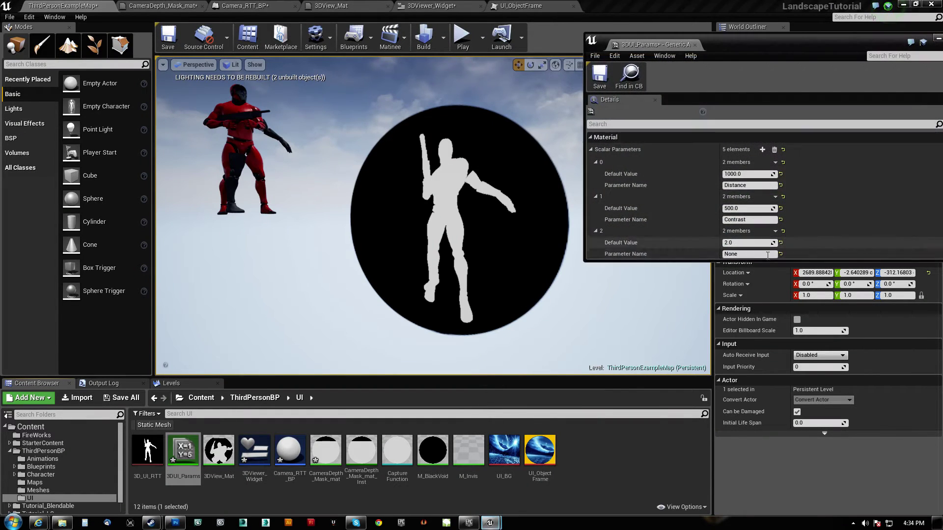
pyautogui.moveTo(812, 261); pyautogui.dragTo(818, 411)
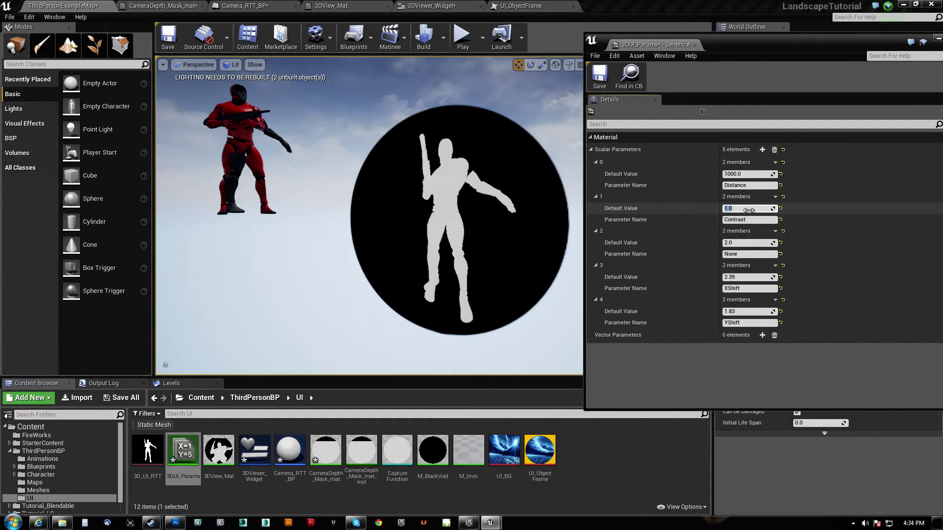
# Try Contrast default values of 0 and 0.5, and settle on 1.
pyautogui.write('0')
pyautogui.press('Return')
pyautogui.write('0.5')
pyautogui.press('Return')
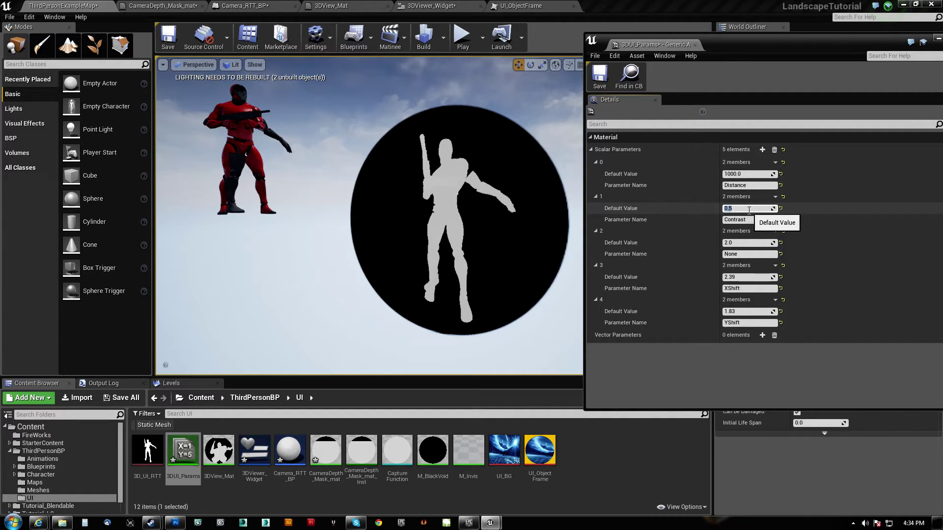
pyautogui.write('1')
pyautogui.press('Return')
# Try Distance default values of 50 and 400, and set the value to 200.
pyautogui.click(745, 178)
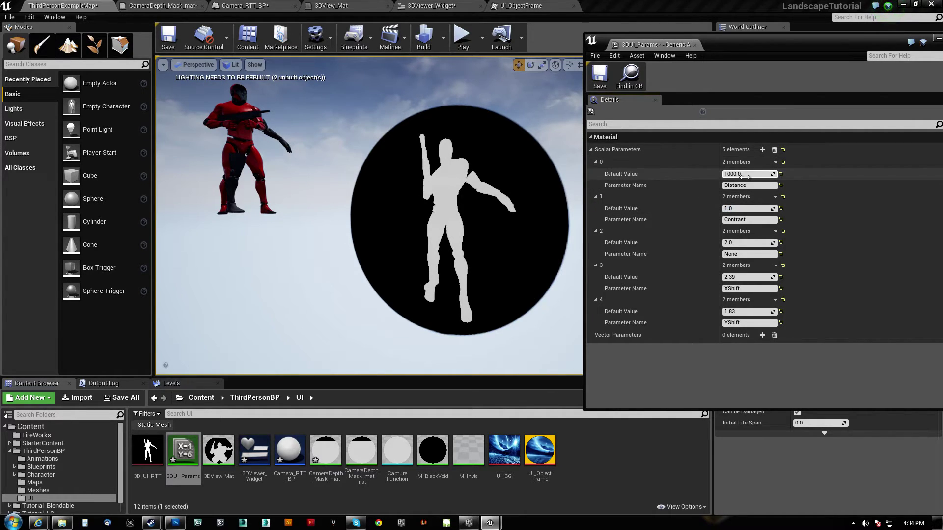
pyautogui.press('Return')
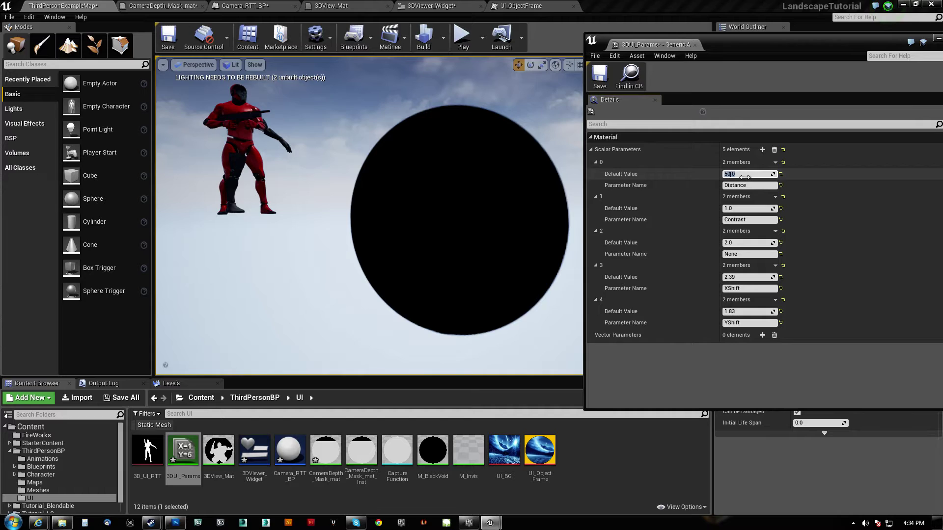
pyautogui.press('Return')
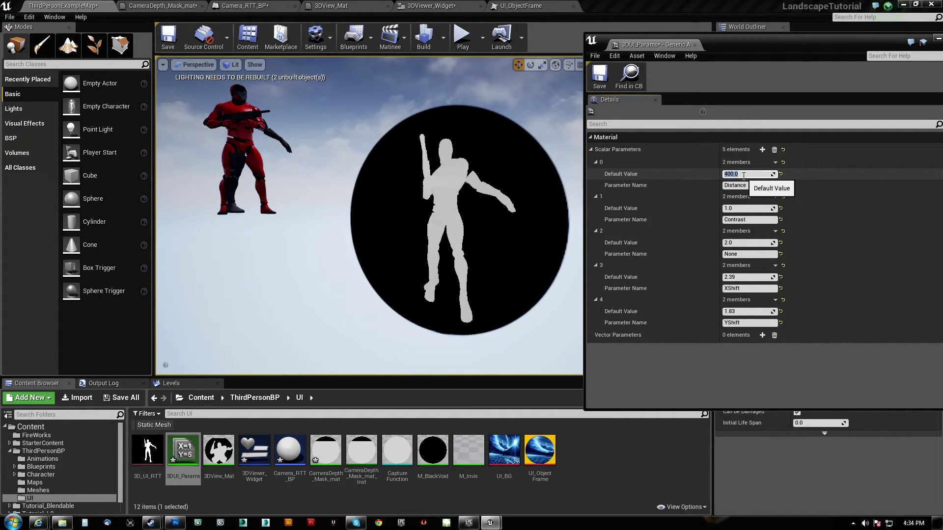
pyautogui.write('200')
pyautogui.press('Return')
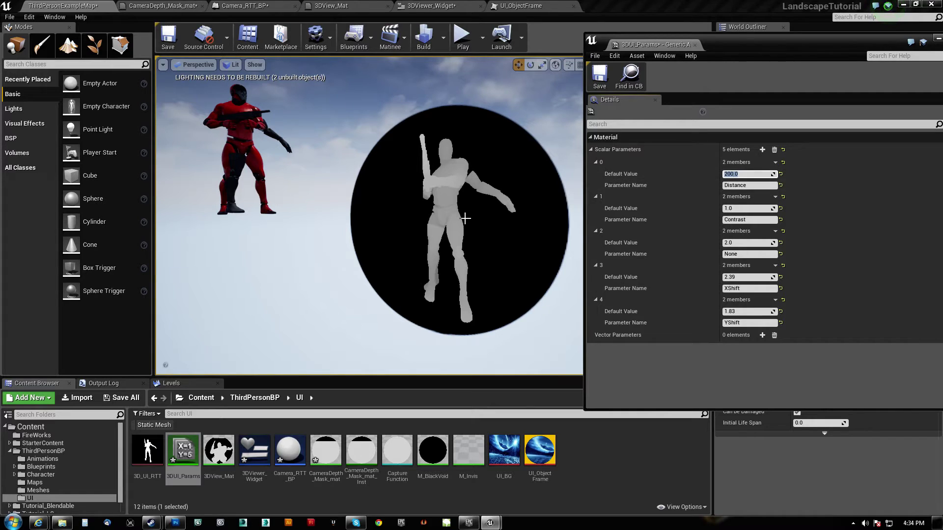
# Move in close to the viewer to examine the gray depth shading on the character mask.
pyautogui.press('w')
pyautogui.moveTo(465, 217); pyautogui.dragTo(409, 157, button='right')
pyautogui.press('s')
pyautogui.press('w')
pyautogui.press('s')
pyautogui.press('w')
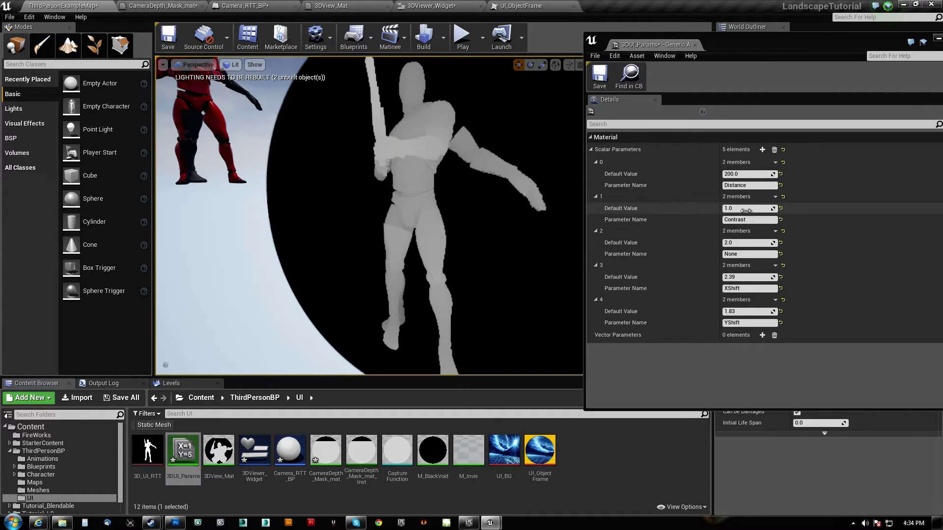
# Try a Contrast default value of 10 and return it to 1.
pyautogui.press('Return')
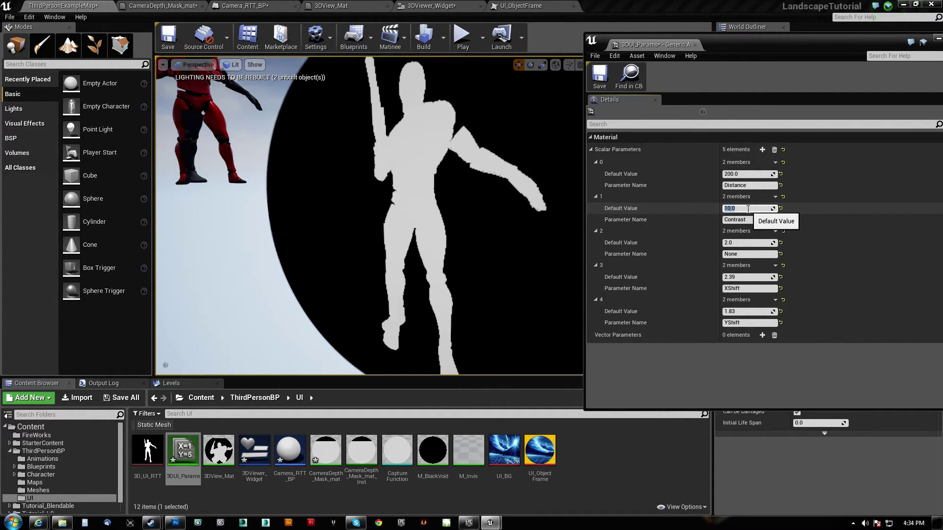
pyautogui.write('1')
pyautogui.press('Return')
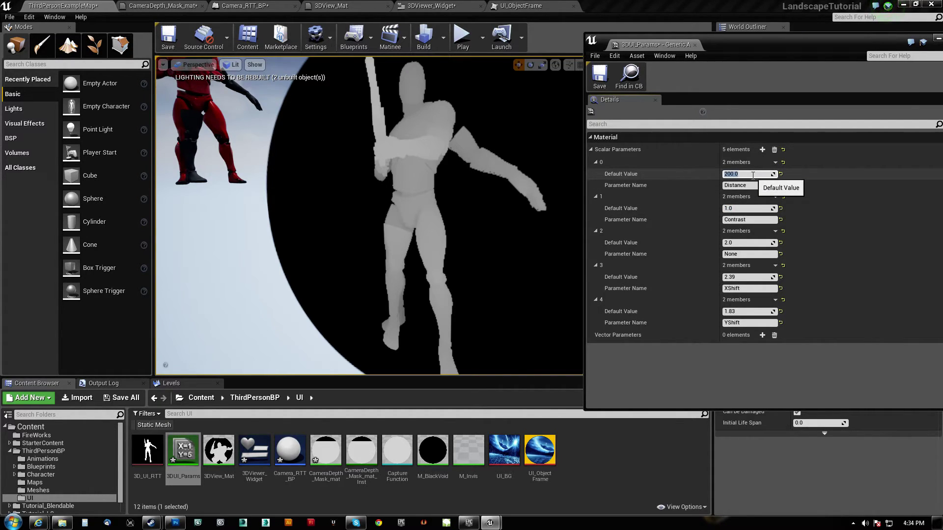
# Set the Distance default value to 2000 and look around the level from the viewer to the full character.
pyautogui.press('Return')
pyautogui.moveTo(347, 232); pyautogui.dragTo(339, 275, button='right')
pyautogui.click(381, 202)
pyautogui.moveTo(382, 177)
pyautogui.mouseDown(button='right')
pyautogui.moveTo(358, 167)
pyautogui.moveTo(382, 177)
pyautogui.mouseUp(button='right')
pyautogui.moveTo(470, 207); pyautogui.dragTo(296, 161, button='right')
pyautogui.moveTo(431, 280)
pyautogui.mouseDown(button='right')
pyautogui.moveTo(398, 275)
pyautogui.moveTo(442, 279)
pyautogui.mouseUp(button='right')
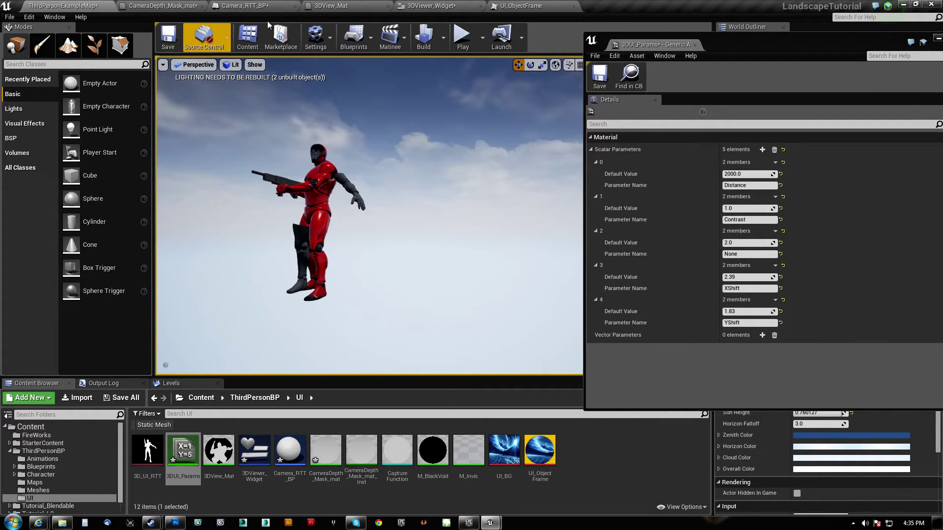
# Open the 3DView_Mat graph and examine the two Texture Sample nodes feeding Emissive Color and Opacity, selecting both.
pyautogui.click(332, 5)
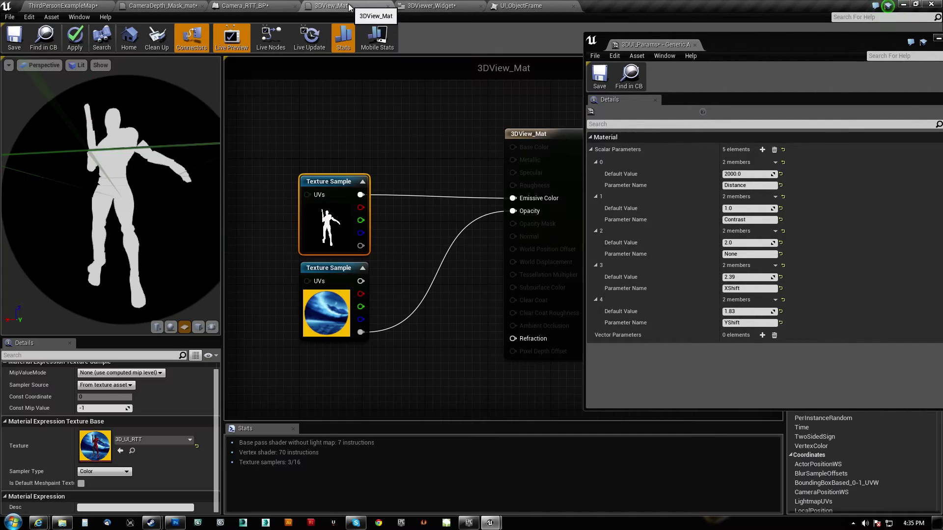
pyautogui.moveTo(403, 281); pyautogui.dragTo(419, 280, button='right')
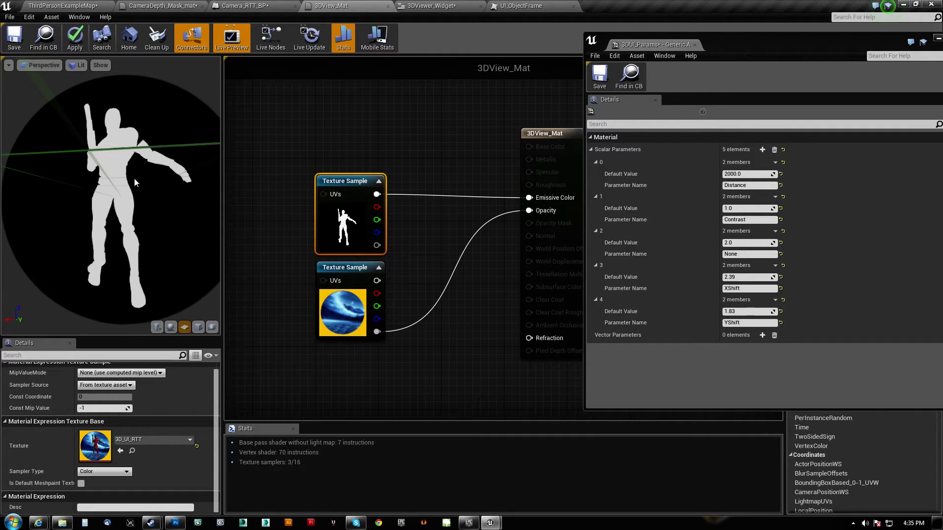
pyautogui.moveTo(362, 330); pyautogui.dragTo(330, 345)
pyautogui.moveTo(349, 334); pyautogui.dragTo(357, 335)
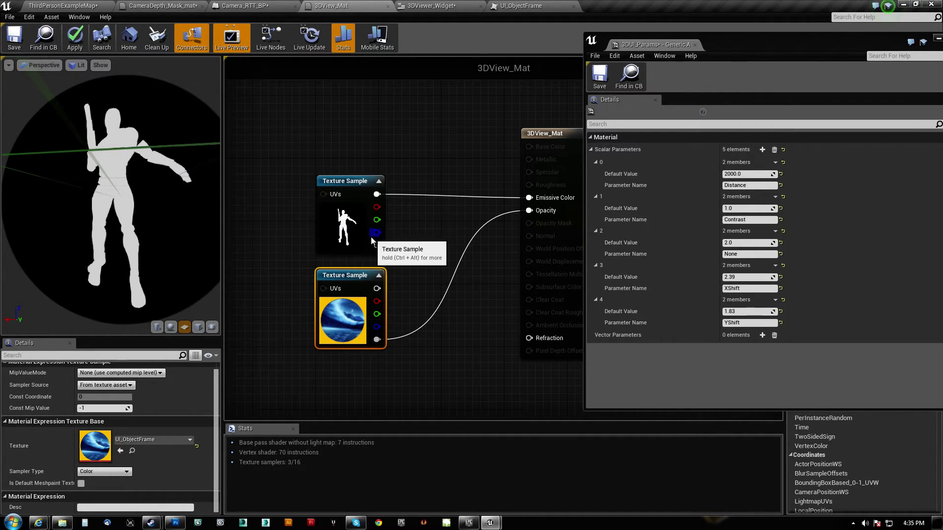
pyautogui.moveTo(348, 232); pyautogui.dragTo(348, 239)
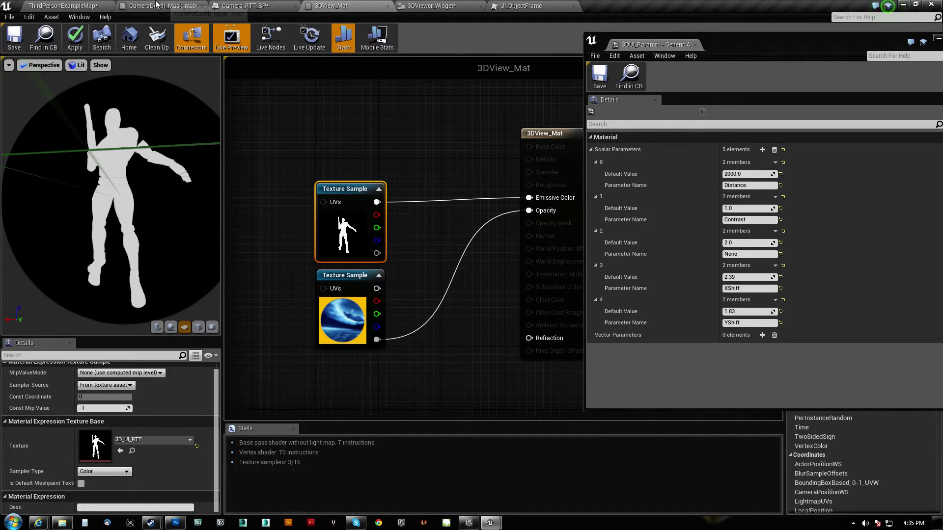
pyautogui.click(271, 38)
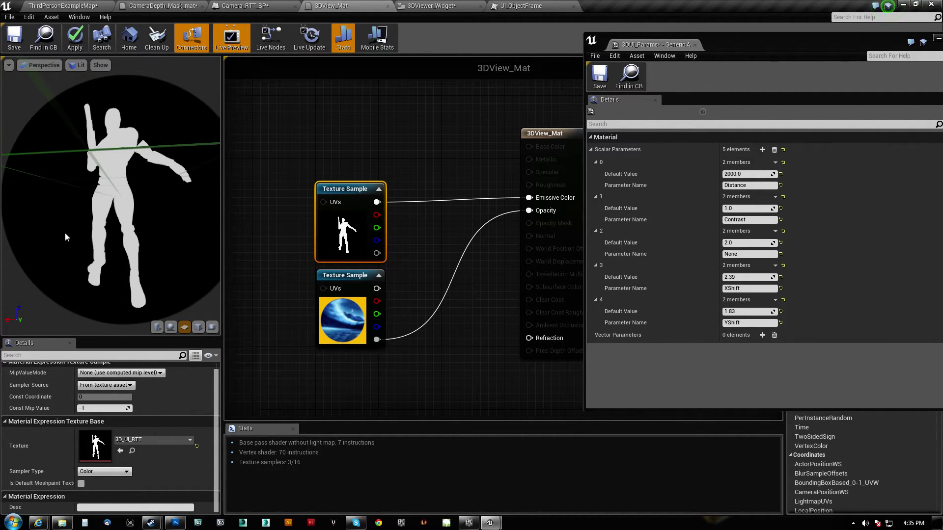
pyautogui.moveTo(267, 181); pyautogui.dragTo(378, 334)
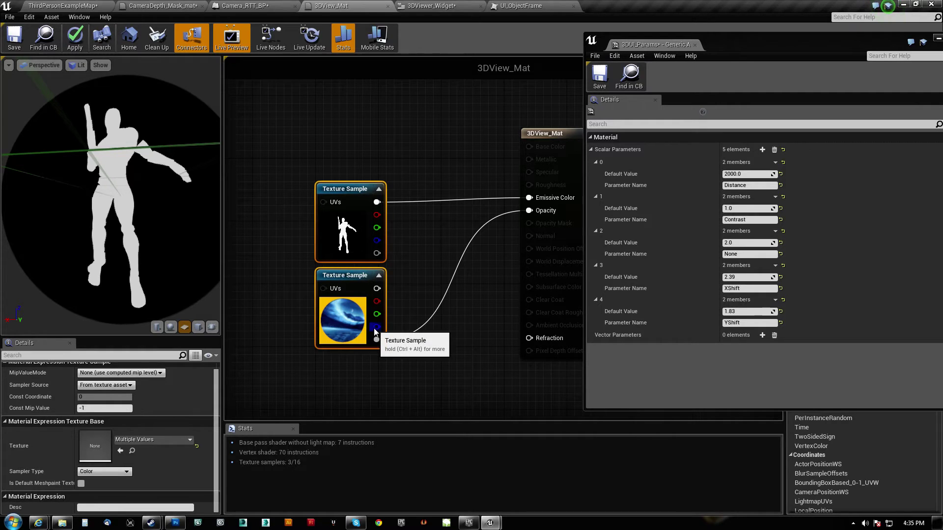
# Dock the 3DUI_Params window with the other editor tabs and shift the SceneTexture:SceneColor node slightly in the CameraDepth_Mask_mat graph.
pyautogui.click(181, 6)
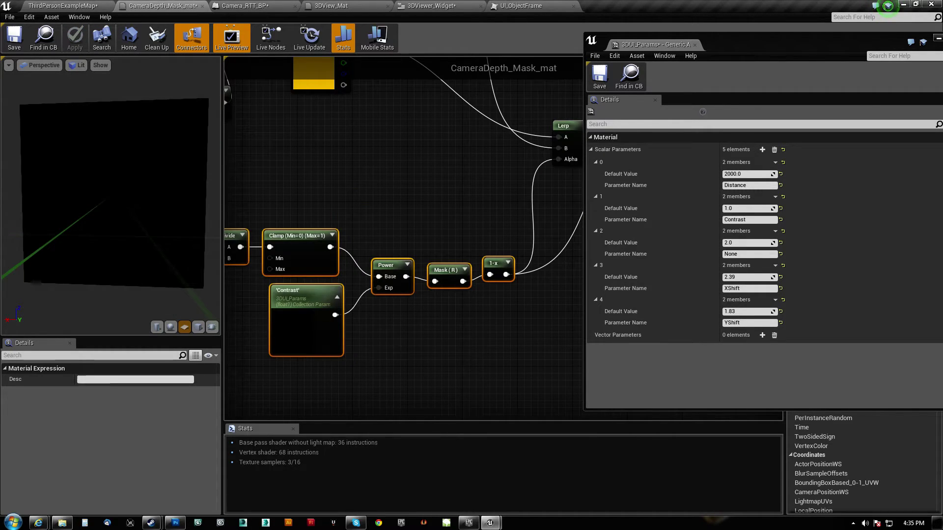
pyautogui.moveTo(652, 43); pyautogui.dragTo(651, 14)
pyautogui.click(158, 6)
pyautogui.moveTo(377, 221); pyautogui.dragTo(465, 402, button='right')
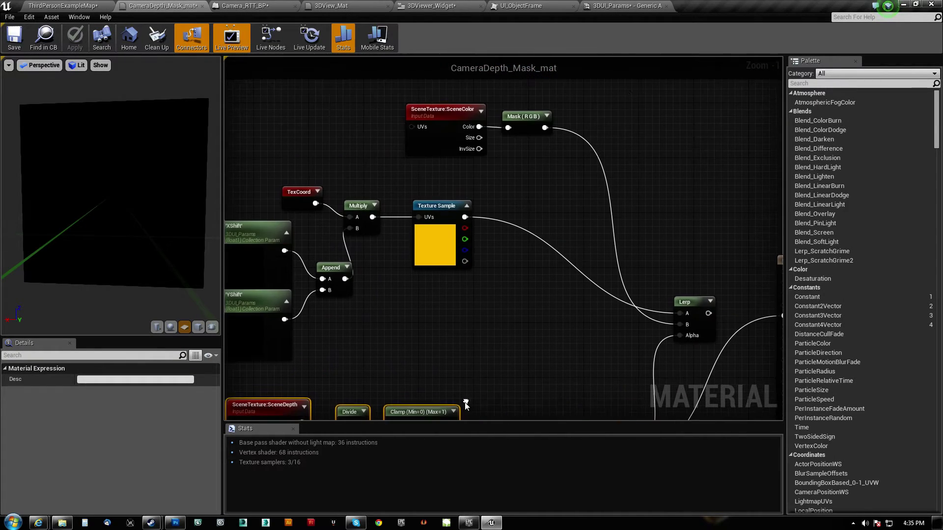
pyautogui.moveTo(455, 114)
pyautogui.mouseDown()
pyautogui.moveTo(429, 114)
pyautogui.moveTo(449, 114)
pyautogui.mouseUp()
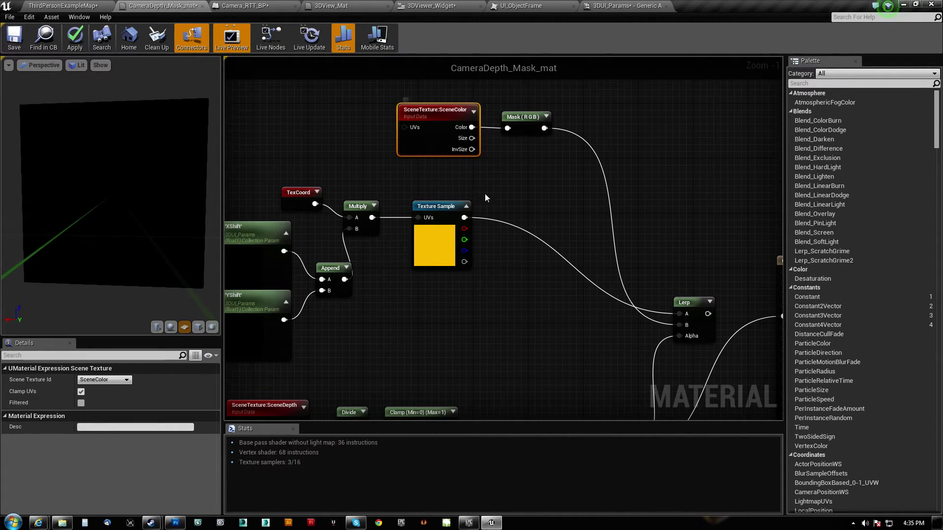
# Examine both Texture Samples in 3DView_Mat and the chain from SceneDepth to 1-x in CameraDepth_Mask_mat, selecting each group.
pyautogui.click(333, 7)
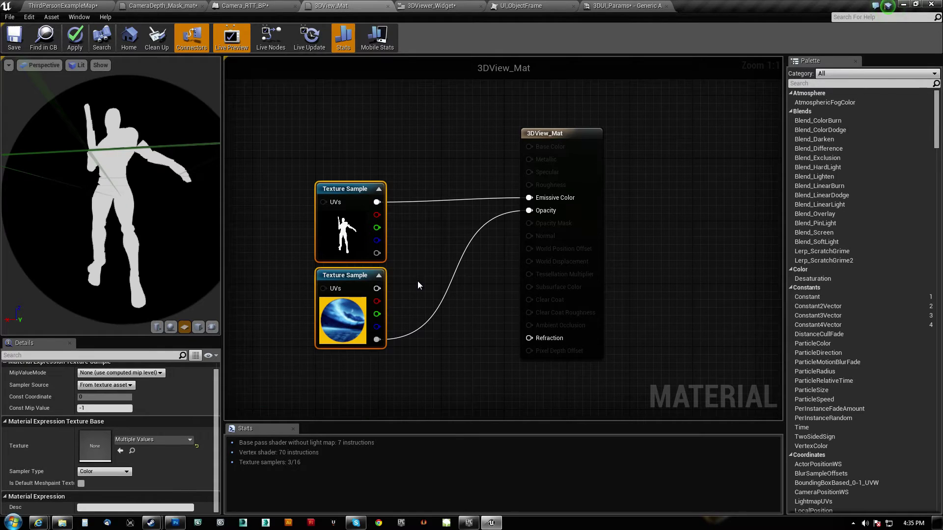
pyautogui.moveTo(313, 123); pyautogui.dragTo(481, 353)
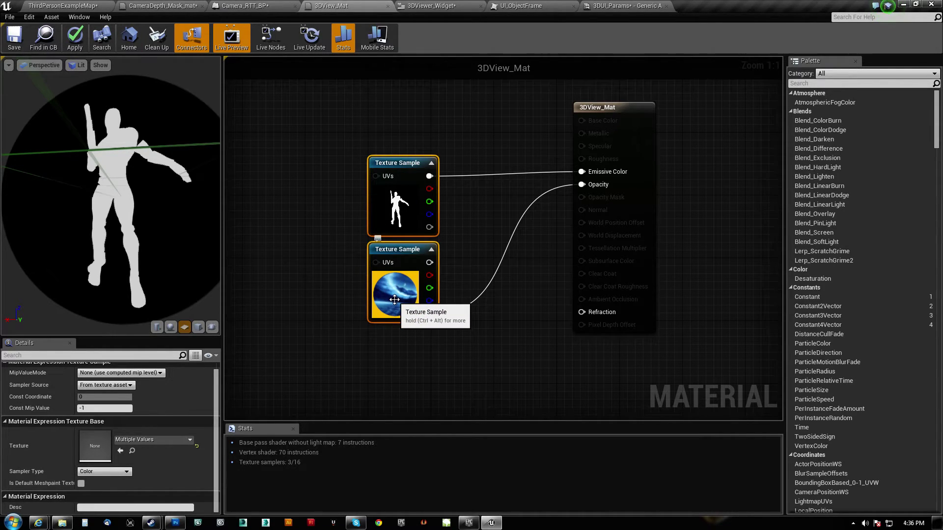
pyautogui.click(153, 5)
pyautogui.moveTo(357, 346); pyautogui.dragTo(355, 154, button='right')
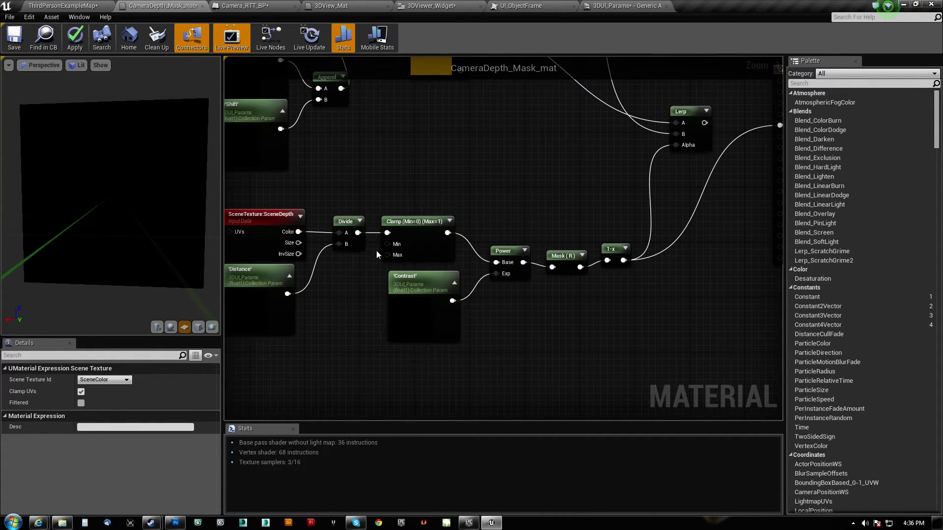
pyautogui.scroll(-1, 376, 250)
pyautogui.moveTo(361, 345); pyautogui.dragTo(381, 353, button='right')
pyautogui.moveTo(273, 353); pyautogui.dragTo(613, 202)
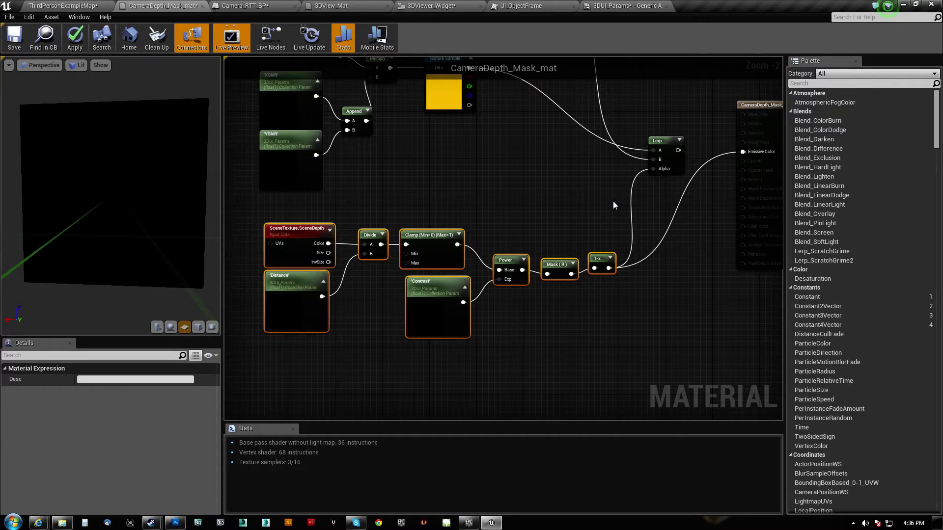
# Review the depth mask chain and connect the Lerp output to Emissive Color of CameraDepth_Mask_mat.
pyautogui.moveTo(534, 183); pyautogui.dragTo(545, 239, button='right')
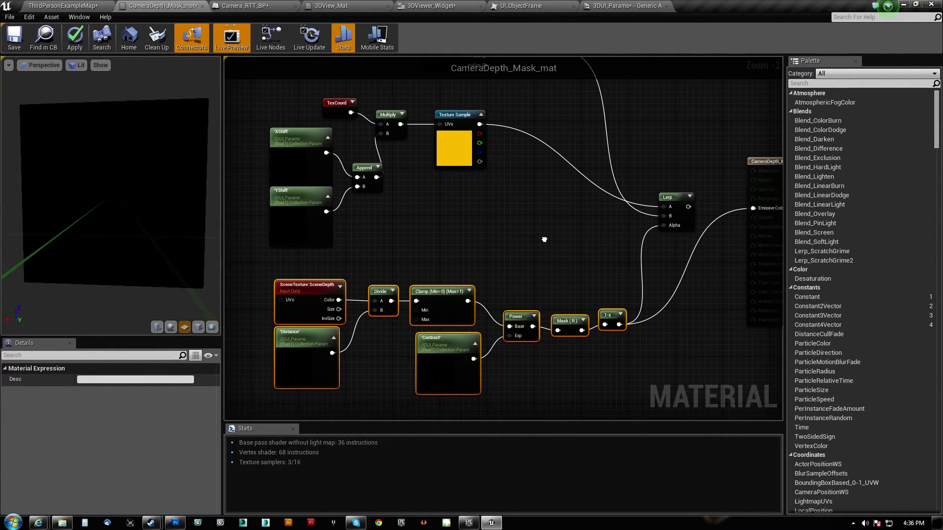
pyautogui.moveTo(544, 240)
pyautogui.mouseDown(button='right')
pyautogui.moveTo(552, 270)
pyautogui.moveTo(543, 265)
pyautogui.moveTo(561, 233)
pyautogui.mouseUp(button='right')
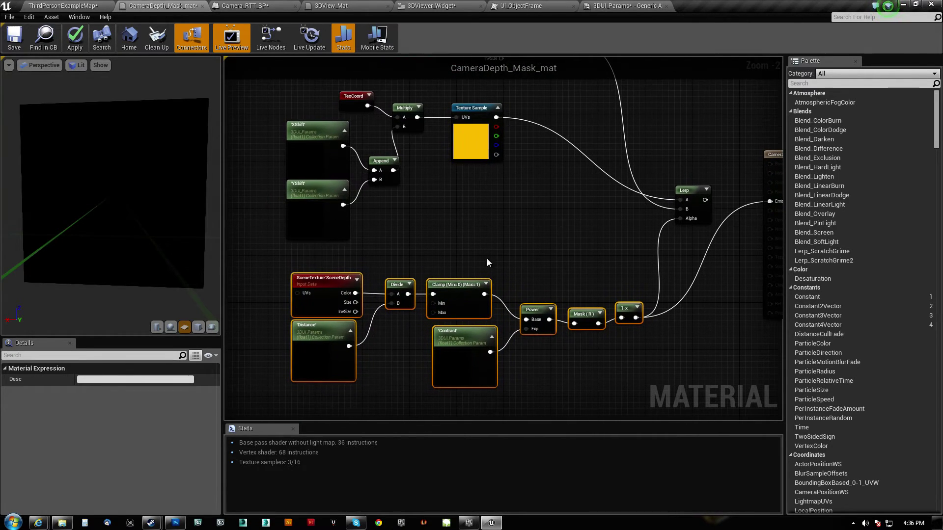
pyautogui.moveTo(254, 277); pyautogui.dragTo(642, 376)
pyautogui.moveTo(580, 237); pyautogui.dragTo(467, 262, button='right')
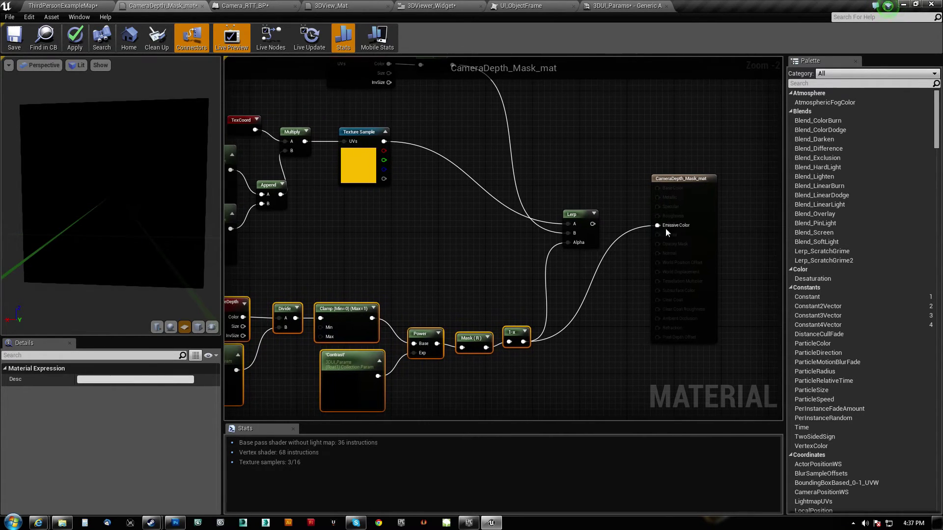
pyautogui.moveTo(592, 224); pyautogui.dragTo(658, 226)
# Examine the XShift, YShift and TexCoord nodes scaling the frame texture, and move the UI_ObjectFrame Texture Sample farther from Multiply.
pyautogui.moveTo(351, 238); pyautogui.dragTo(547, 238, button='right')
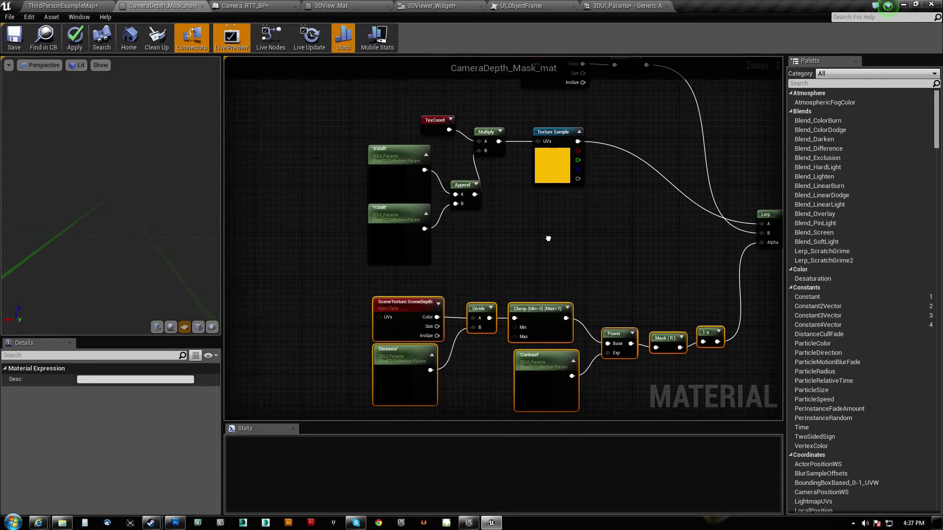
pyautogui.moveTo(344, 239); pyautogui.dragTo(589, 125)
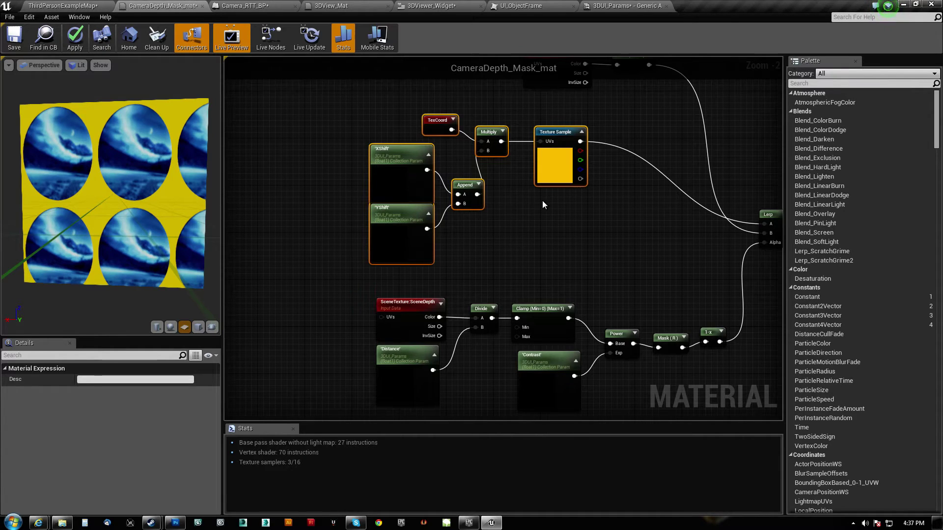
pyautogui.moveTo(582, 214); pyautogui.dragTo(520, 268, button='right')
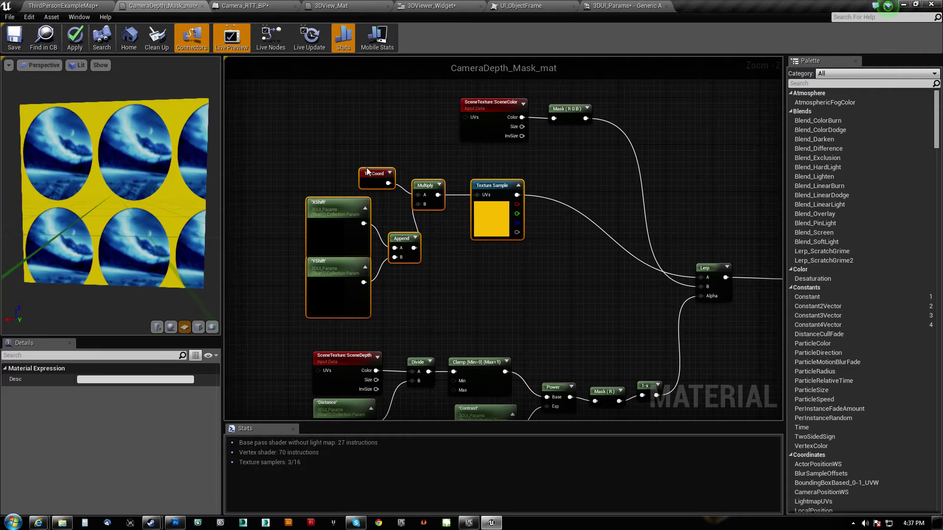
pyautogui.click(496, 220)
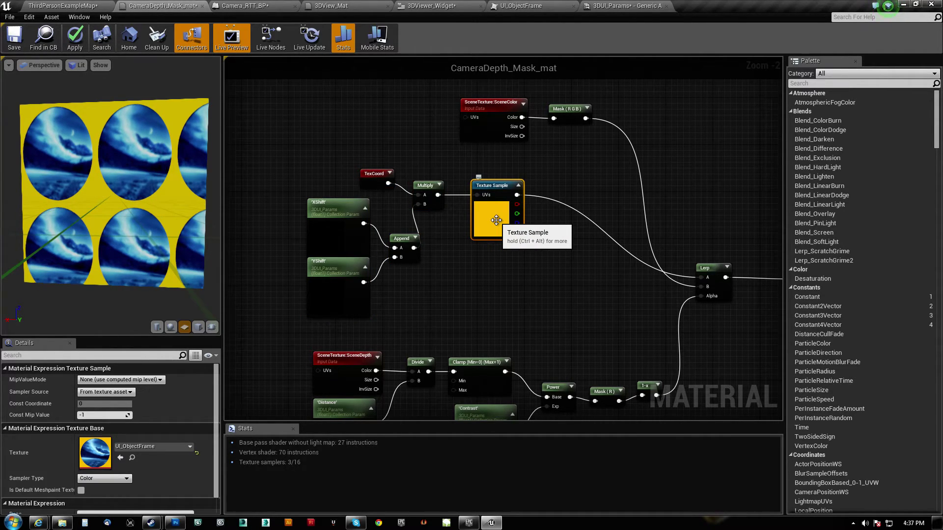
pyautogui.moveTo(496, 220); pyautogui.dragTo(516, 213)
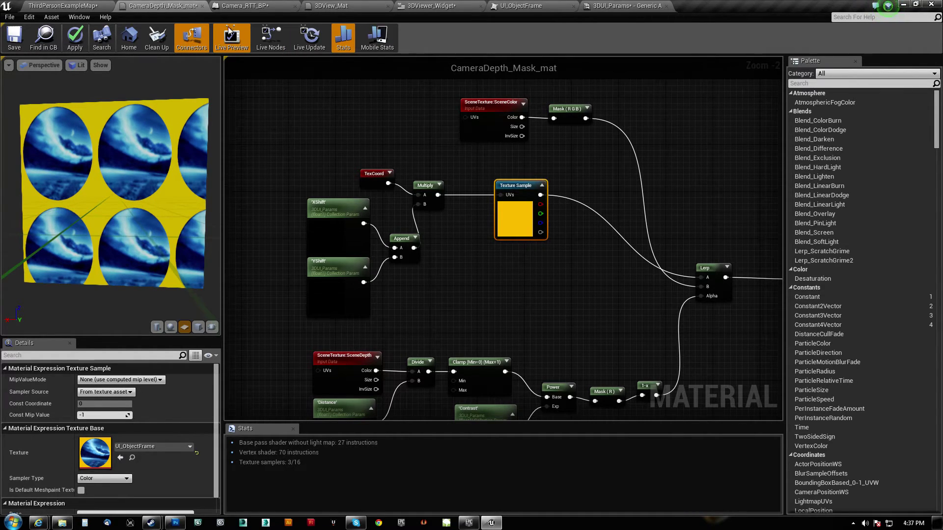
# Inspect the properties of the SceneDepth, Clamp, Power and Mask (R) nodes in the depth chain.
pyautogui.moveTo(427, 170); pyautogui.dragTo(435, 57, button='right')
pyautogui.moveTo(403, 226); pyautogui.dragTo(404, 173, button='right')
pyautogui.scroll(2, 404, 173)
pyautogui.click(344, 185)
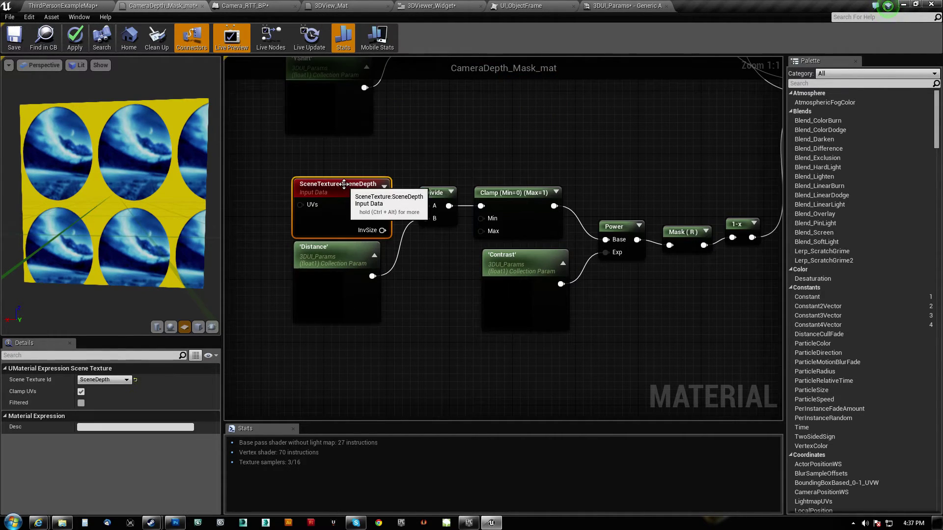
pyautogui.click(521, 193)
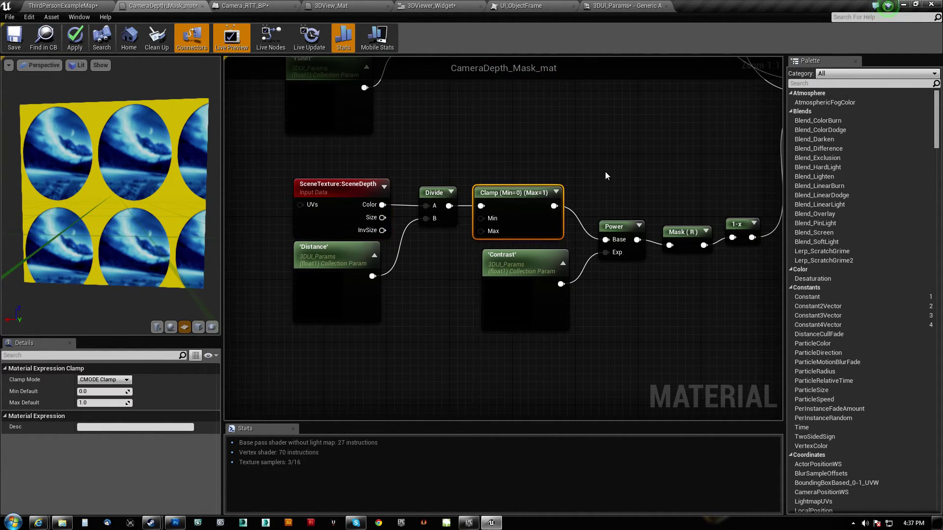
pyautogui.moveTo(545, 250); pyautogui.dragTo(496, 233, button='right')
pyautogui.click(567, 212)
pyautogui.click(632, 213)
pyautogui.moveTo(632, 214)
pyautogui.mouseDown()
pyautogui.moveTo(632, 190)
pyautogui.moveTo(633, 200)
pyautogui.mouseUp()
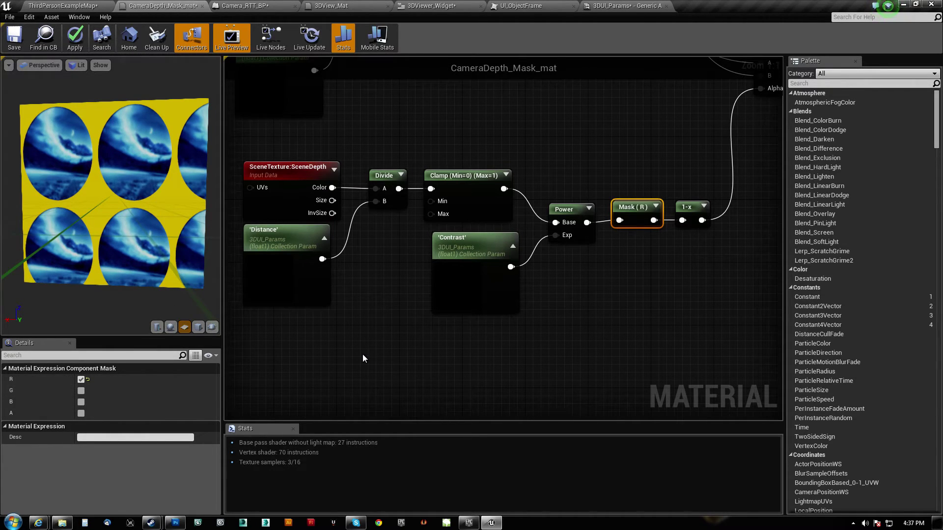
# Try feeding Power directly into 1-x, restore the connection through Mask (R), and raise the Mask (R) node above its neighbours.
pyautogui.moveTo(638, 318); pyautogui.dragTo(540, 376, button='right')
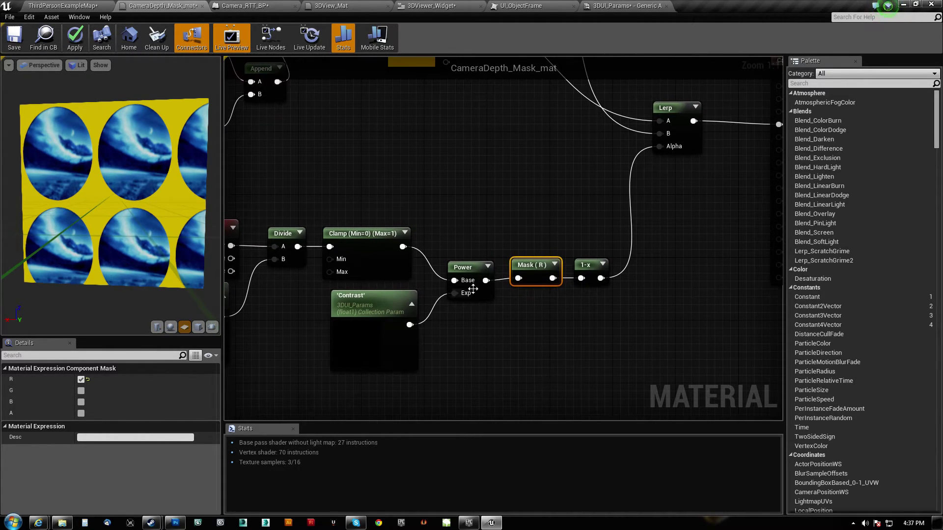
pyautogui.moveTo(485, 281); pyautogui.dragTo(582, 279)
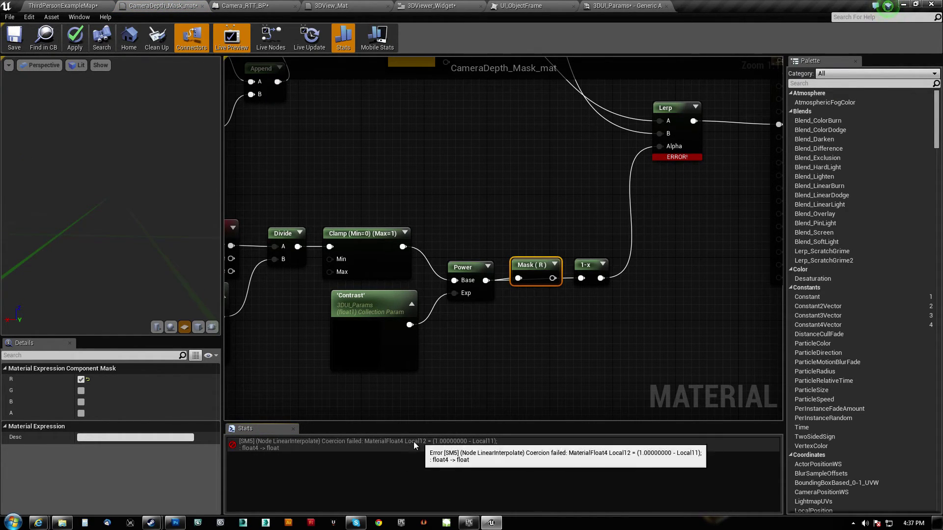
pyautogui.moveTo(552, 278); pyautogui.dragTo(531, 233)
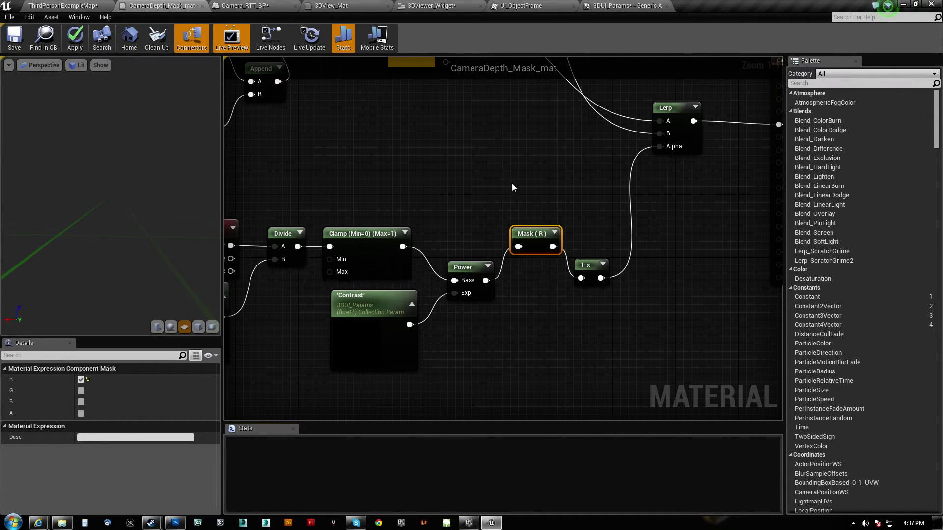
# Add a Constant and a Constant 3 Vector node above the depth chain and compare their single-channel and three-channel values.
pyautogui.click(517, 197)
pyautogui.press('1')
pyautogui.click(469, 106)
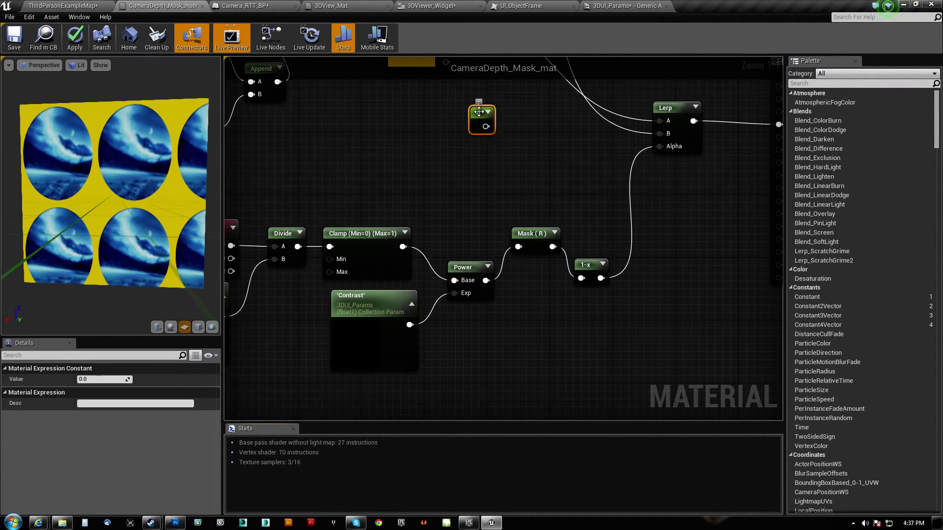
pyautogui.press('3')
pyautogui.click(524, 113)
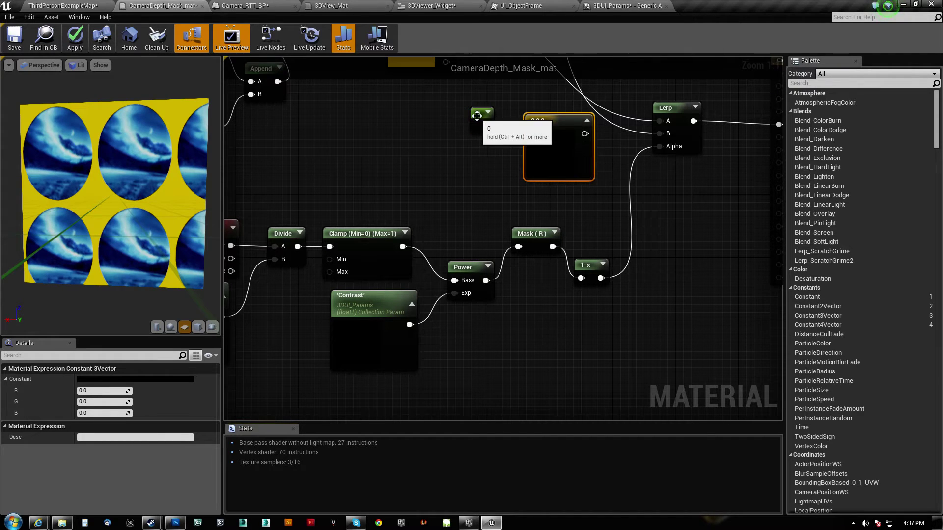
pyautogui.click(477, 115)
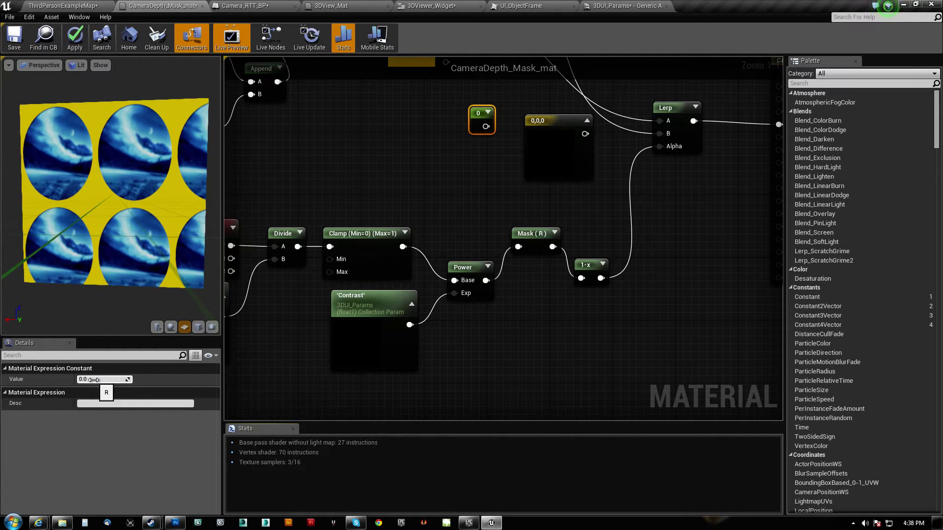
pyautogui.moveTo(536, 161); pyautogui.dragTo(485, 195)
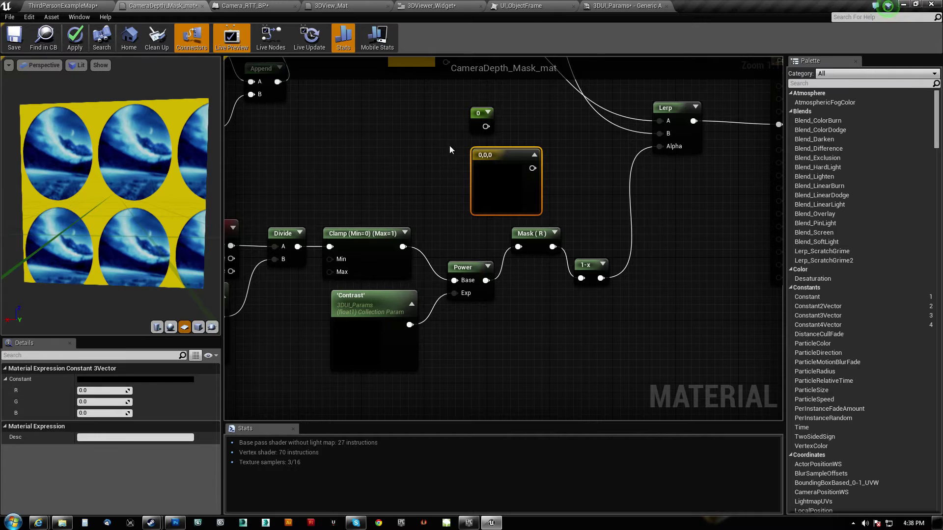
# Delete the unconnected Constant and Constant 3 Vector nodes.
pyautogui.click(473, 115)
pyautogui.moveTo(424, 112); pyautogui.dragTo(556, 182)
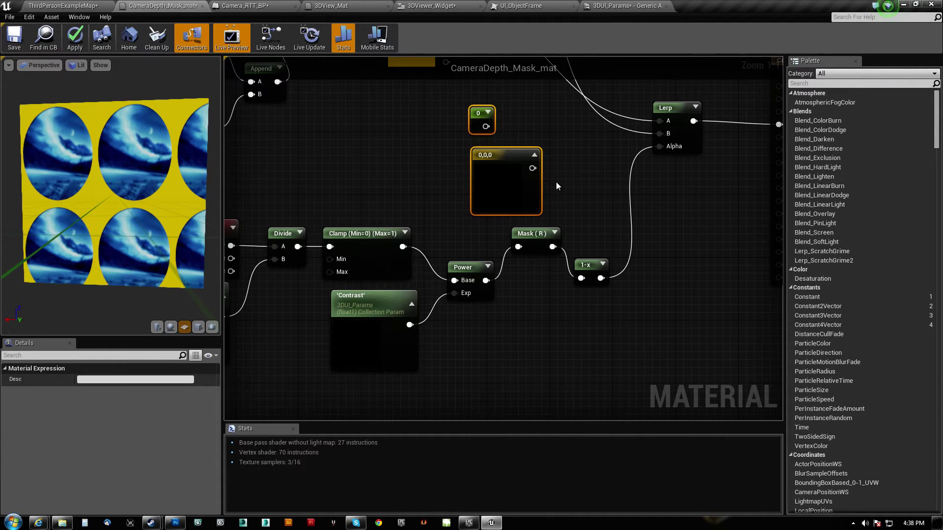
pyautogui.press('Delete')
# Line up the 1-x node with Mask (R) and move the SceneColor node together with its Mask (RGB) node.
pyautogui.moveTo(588, 264); pyautogui.dragTo(595, 231)
pyautogui.moveTo(483, 144); pyautogui.dragTo(490, 309, button='right')
pyautogui.scroll(-1, 490, 309)
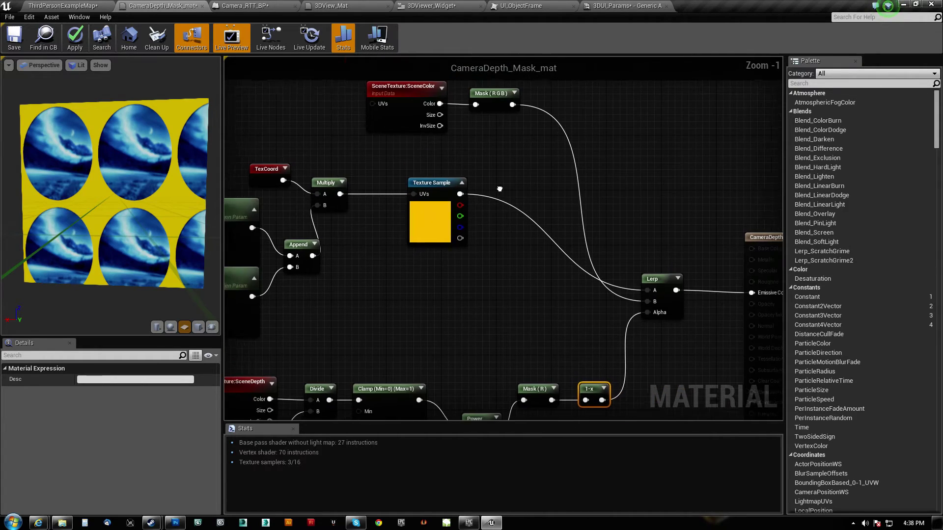
pyautogui.moveTo(399, 95); pyautogui.dragTo(448, 151, button='right')
pyautogui.click(449, 151)
pyautogui.keyDown('ctrl'); pyautogui.click(542, 153); pyautogui.keyUp('ctrl')
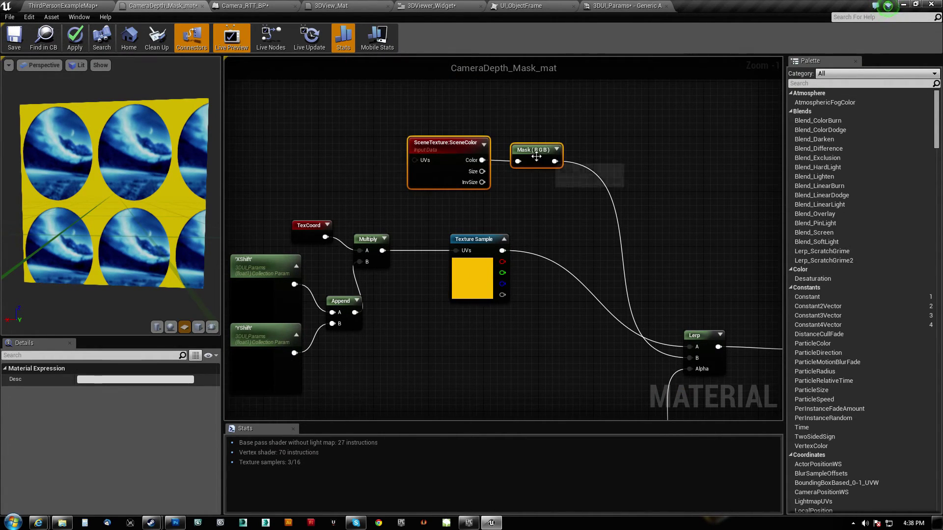
pyautogui.moveTo(535, 151); pyautogui.dragTo(550, 137)
# Try connecting the SceneColor Color output straight to Lerp B, and reconnect Mask (RGB) to that input.
pyautogui.moveTo(525, 184); pyautogui.dragTo(510, 142, button='right')
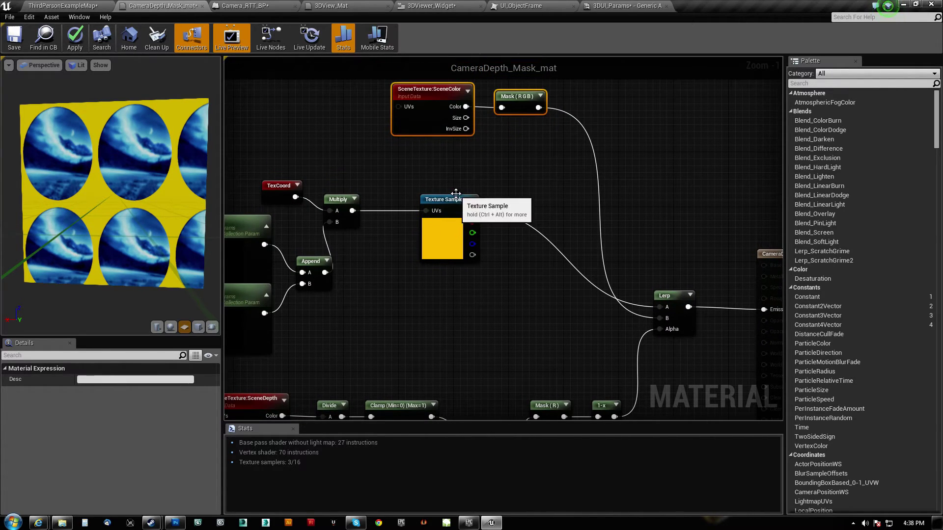
pyautogui.moveTo(465, 106); pyautogui.dragTo(658, 318)
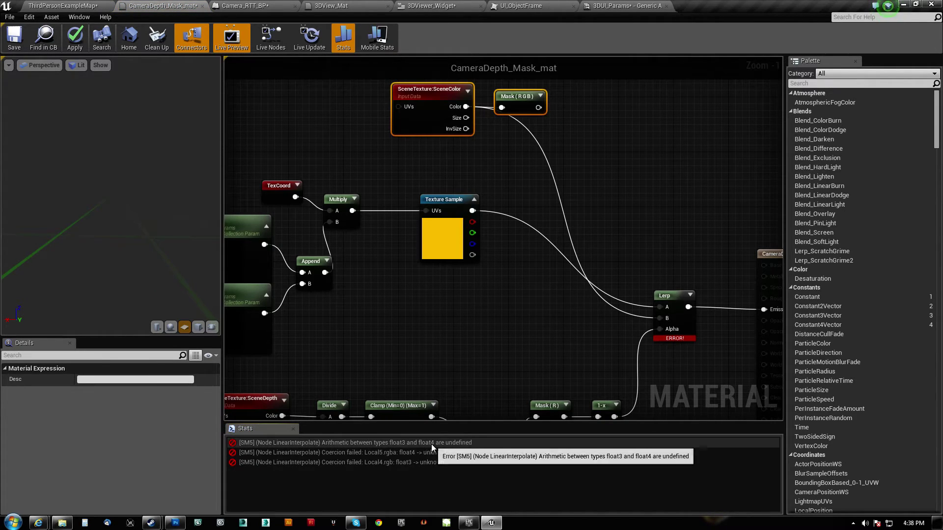
pyautogui.moveTo(538, 107); pyautogui.dragTo(661, 320)
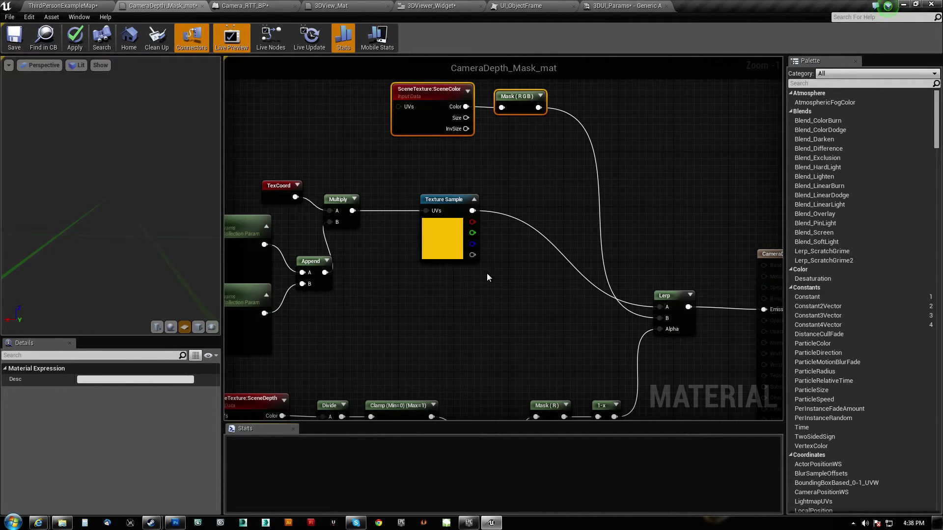
# Check the SceneColor node's settings and inspect the 3D_UI_RTT Texture Sample feeding Emissive Color in 3DView_Mat.
pyautogui.click(416, 88)
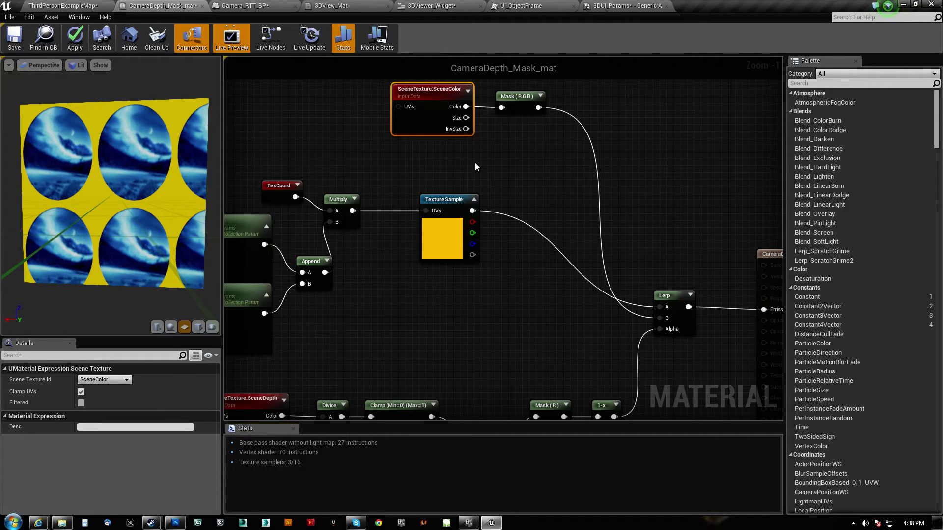
pyautogui.moveTo(489, 177); pyautogui.dragTo(600, 123, button='right')
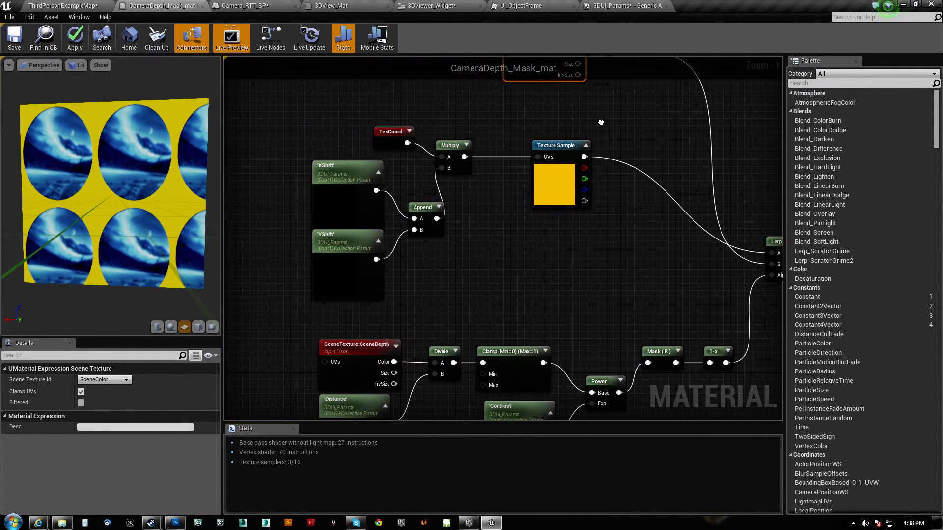
pyautogui.click(335, 7)
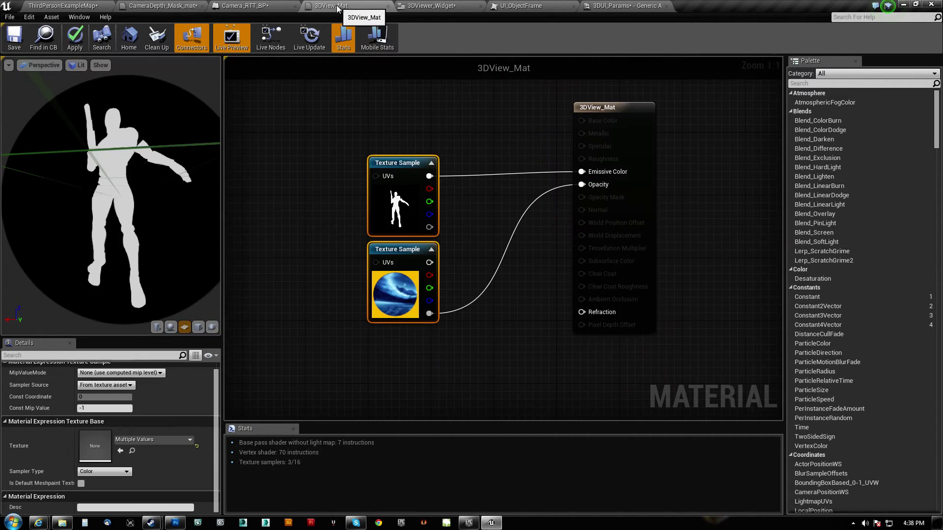
pyautogui.moveTo(480, 223); pyautogui.dragTo(526, 230, button='right')
pyautogui.click(459, 170)
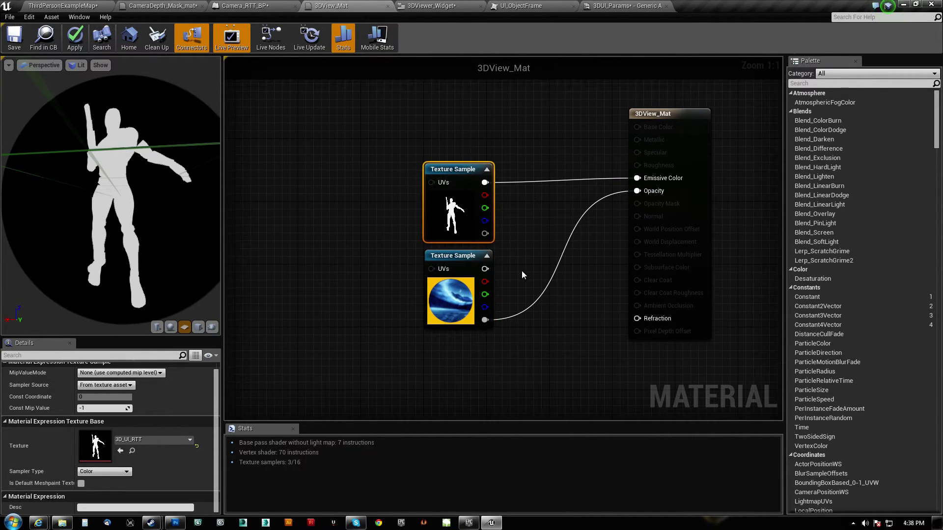
# Examine the image brush in 3DViewer_Widget and the full node graph of CameraDepth_Mask_mat.
pyautogui.moveTo(485, 183); pyautogui.dragTo(637, 178)
pyautogui.click(432, 6)
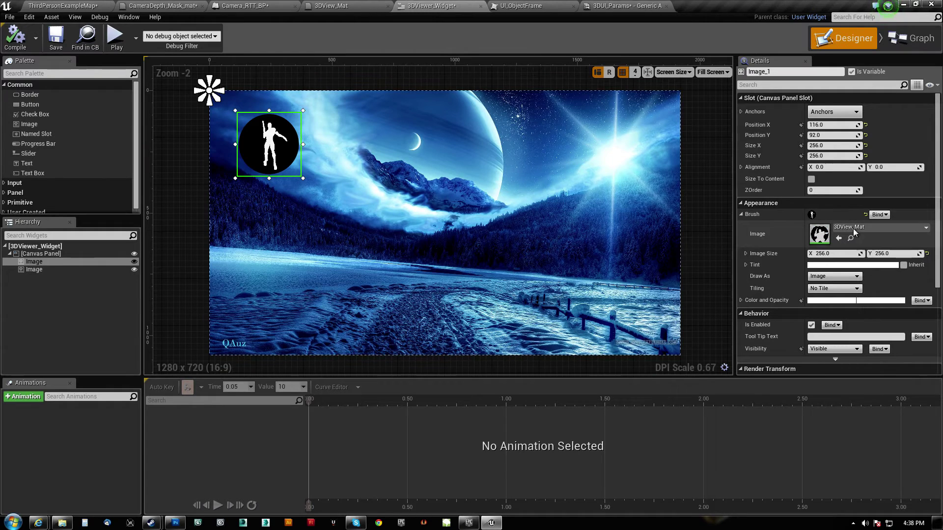
pyautogui.click(354, 7)
pyautogui.click(160, 6)
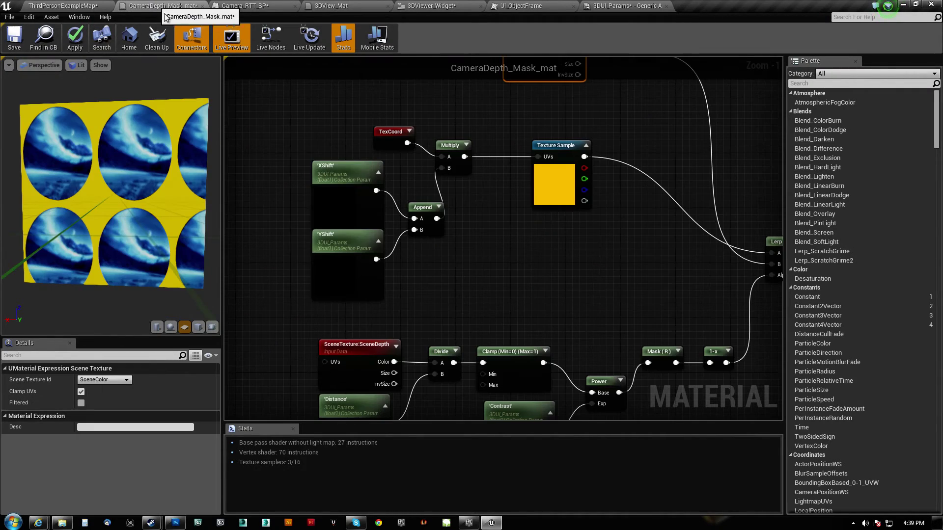
pyautogui.scroll(-3, 392, 238)
pyautogui.moveTo(399, 243); pyautogui.dragTo(408, 263, button='right')
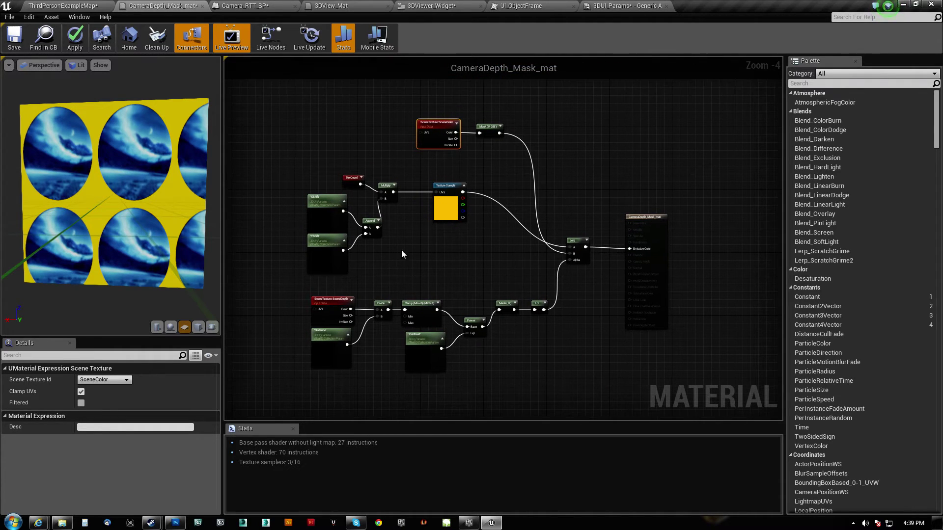
# Review the Blendables entry of the scene capture in Camera_RTT_BP, the 3DUI_Params scalar parameters and the related viewer assets.
pyautogui.click(273, 8)
pyautogui.scroll(-8, 847, 405)
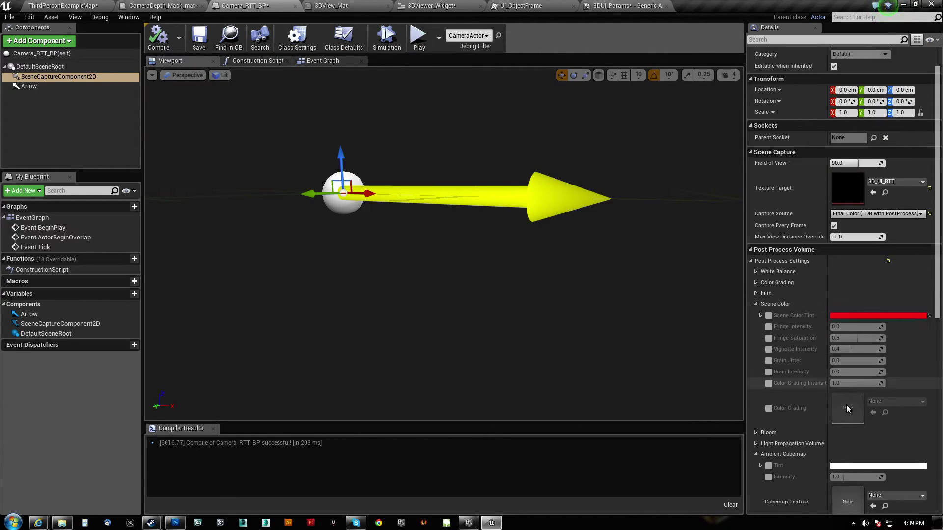
pyautogui.scroll(-10, 851, 430)
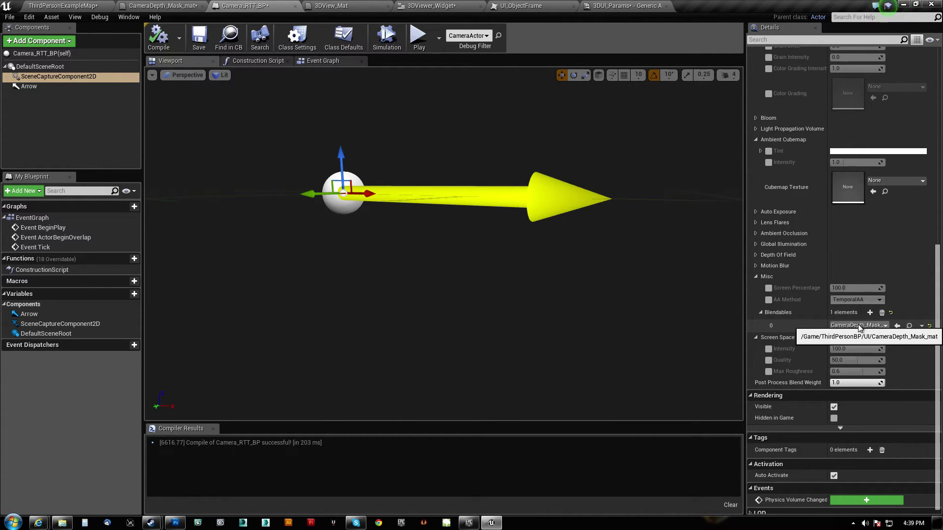
pyautogui.click(625, 6)
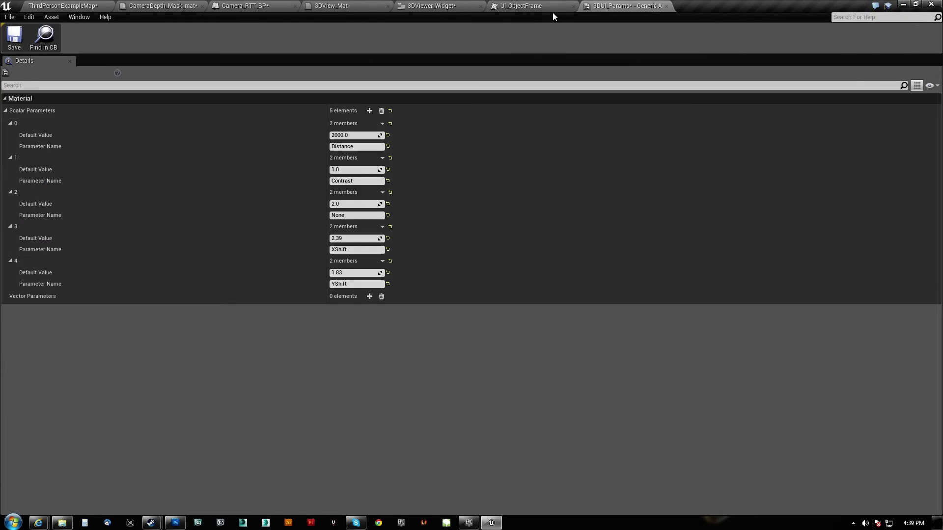
pyautogui.click(424, 9)
pyautogui.click(341, 6)
pyautogui.click(244, 7)
pyautogui.click(141, 7)
# Return to ThirdPersonExampleMap and frame the red character up close in the level viewport.
pyautogui.click(72, 8)
pyautogui.press('a')
pyautogui.moveTo(320, 238); pyautogui.dragTo(393, 238, button='right')
pyautogui.press('w')
pyautogui.press('w')
pyautogui.press('s')
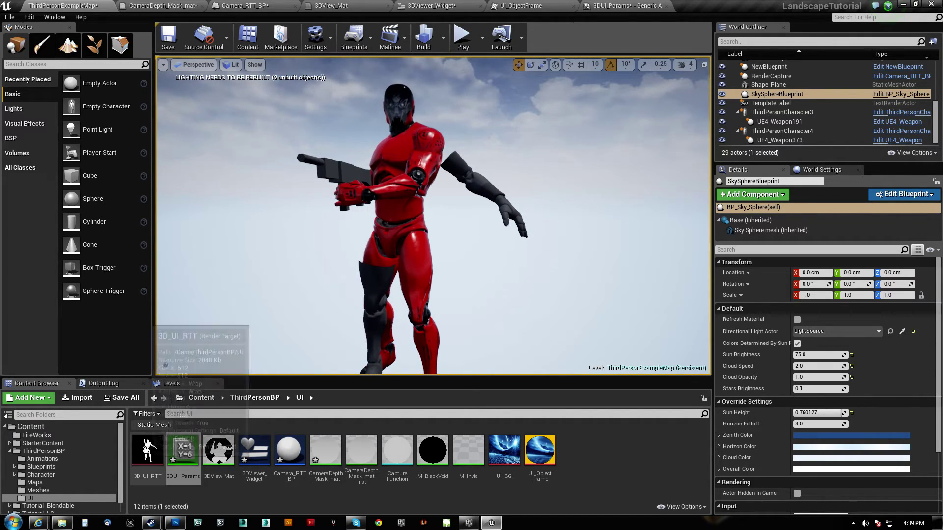
# Set the 3D_UI_RTT render target's Size X and Size Y to 256 and save the asset.
pyautogui.doubleClick(147, 450)
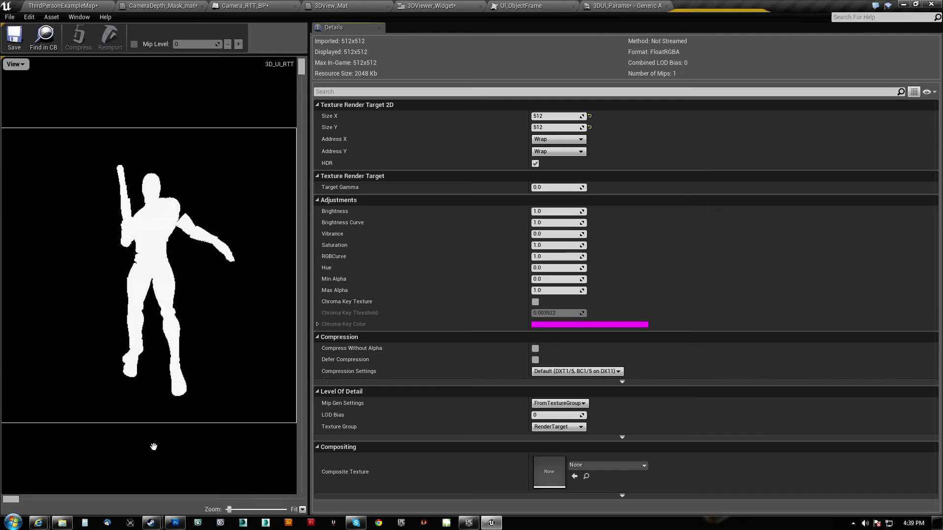
pyautogui.click(551, 120)
pyautogui.write('256')
pyautogui.press('Tab')
pyautogui.write('256')
pyautogui.press('Return')
pyautogui.click(16, 39)
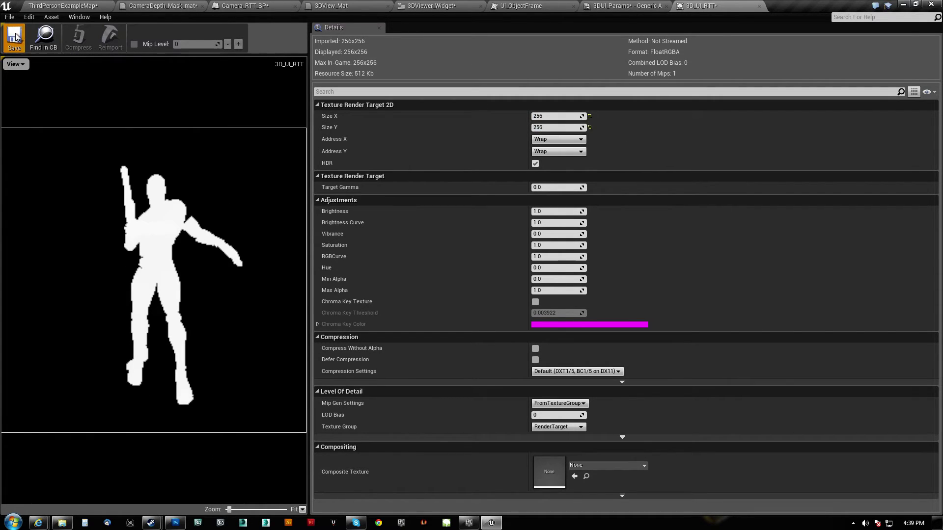
# Play ThirdPersonExampleMap briefly to test the resized render target, and end the session.
pyautogui.click(74, 6)
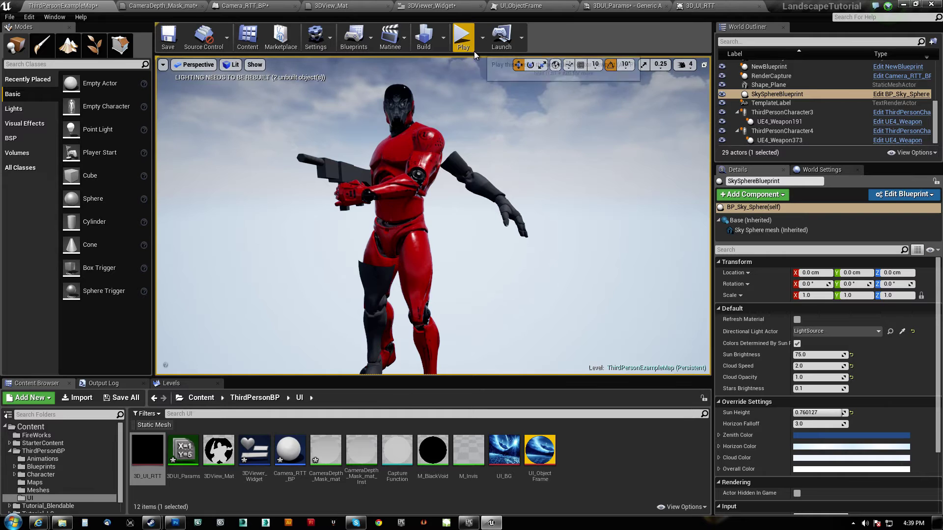
pyautogui.click(463, 37)
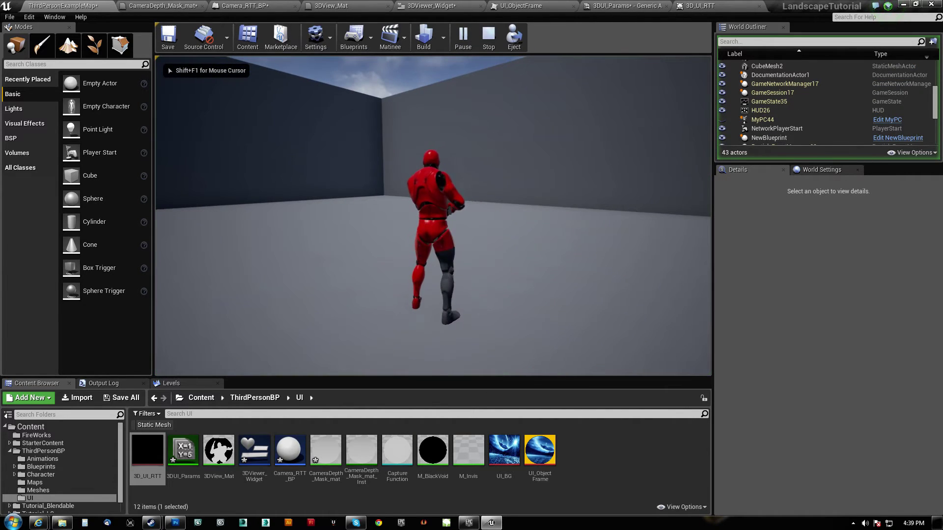
pyautogui.press('Tab')
pyautogui.press('Escape')
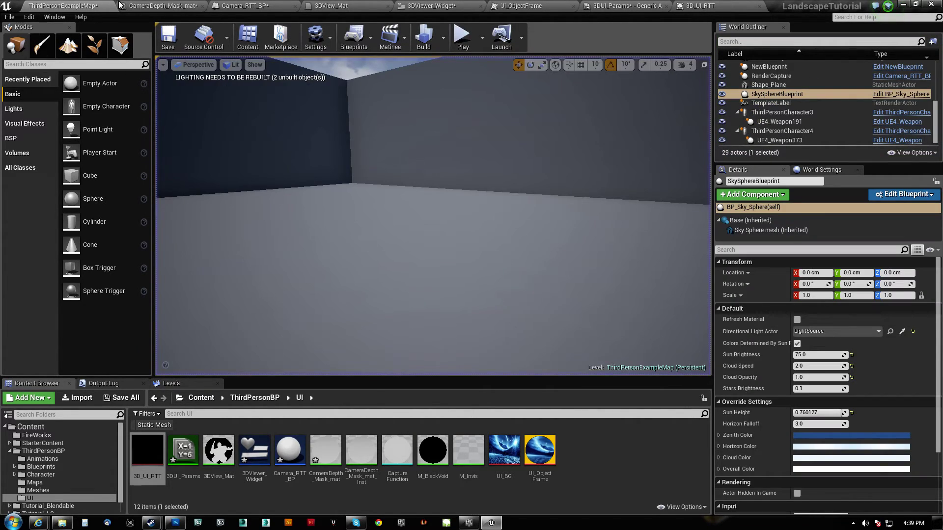
# Apply the changes to CameraDepth_Mask_mat and play the level again to check the character viewer UI.
pyautogui.click(179, 7)
pyautogui.click(74, 37)
pyautogui.click(76, 8)
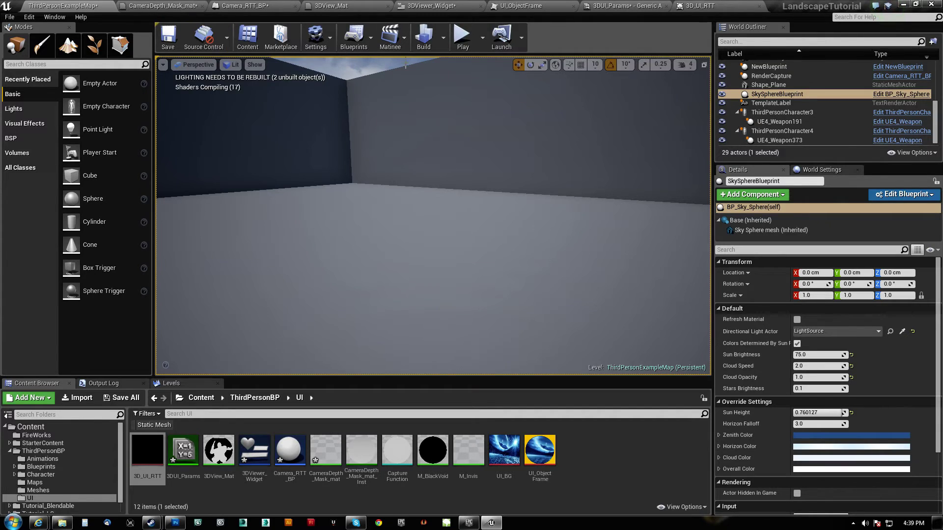
pyautogui.click(463, 35)
pyautogui.click(442, 187)
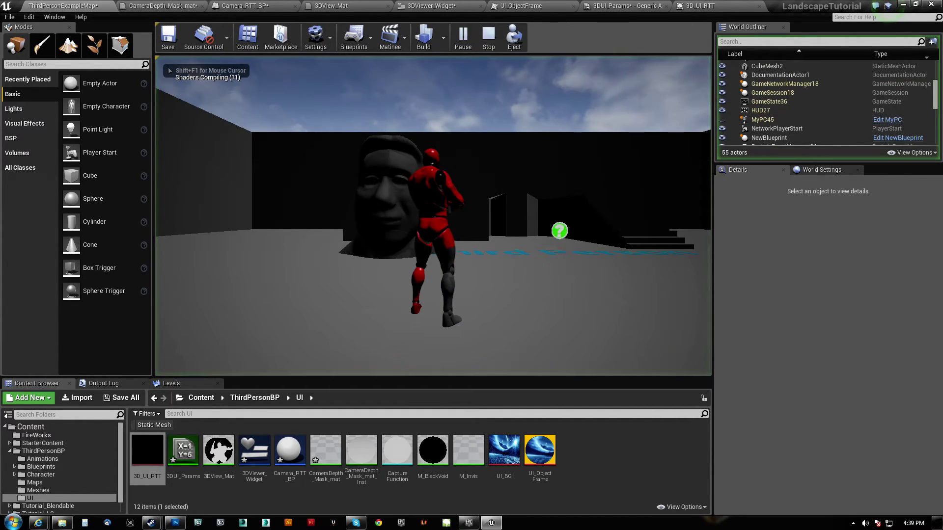
pyautogui.press('i')
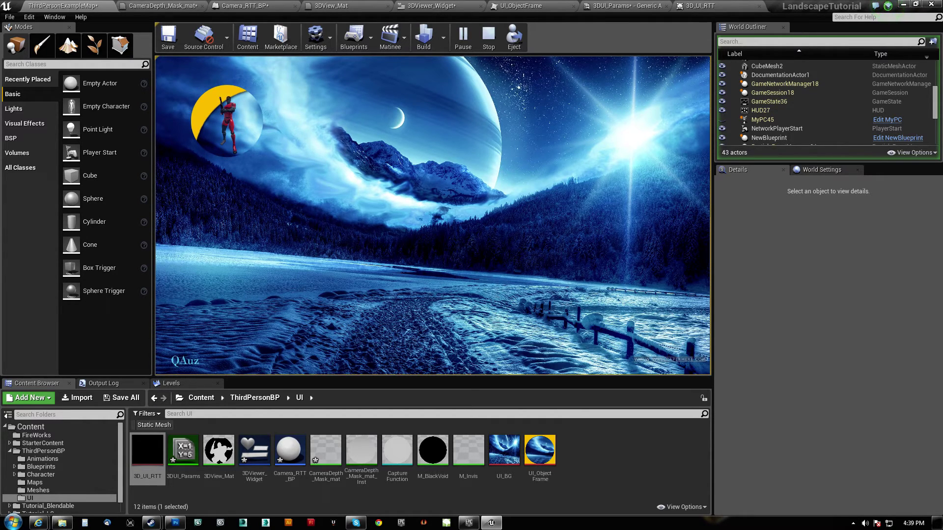
pyautogui.press('Escape')
# Filter the whole Content folder by Texture only, removing the Static Mesh filter.
pyautogui.scroll(-1, 46, 500)
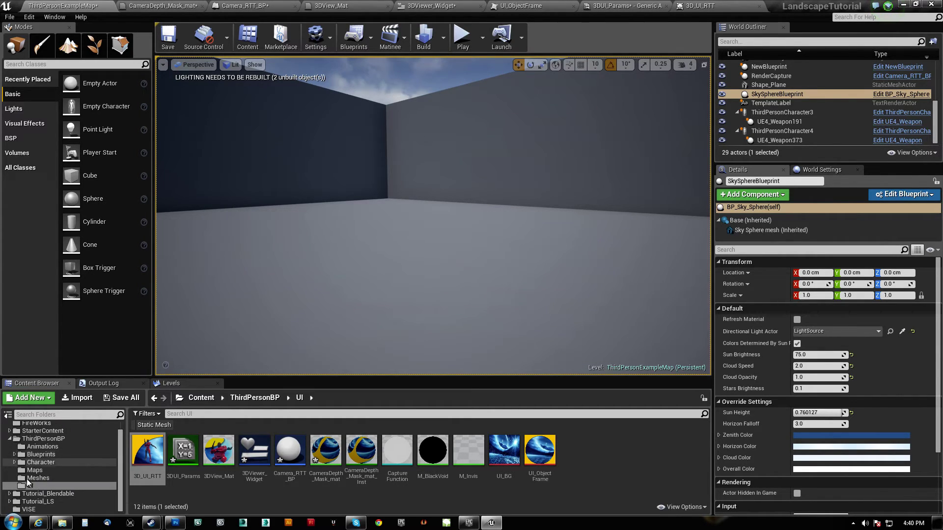
pyautogui.scroll(1, 49, 452)
pyautogui.click(54, 443)
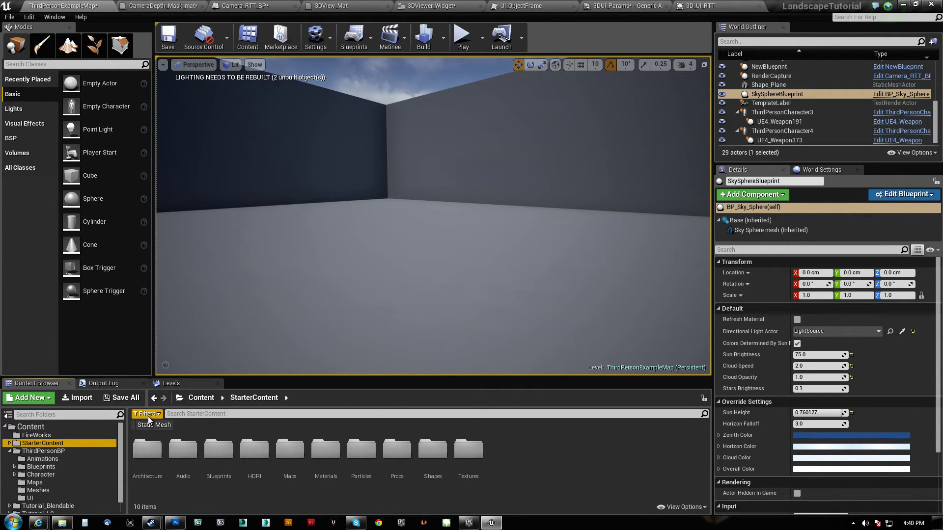
pyautogui.click(48, 429)
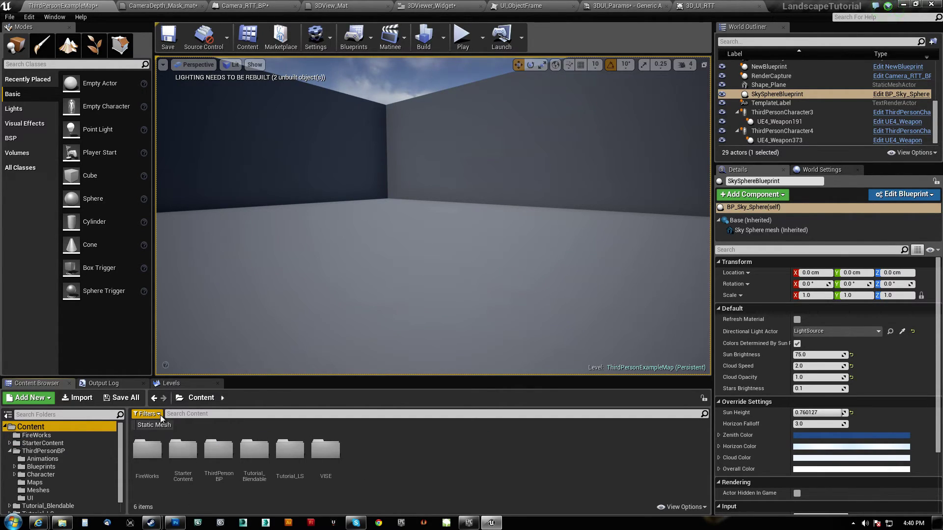
pyautogui.click(162, 418)
pyautogui.click(142, 296)
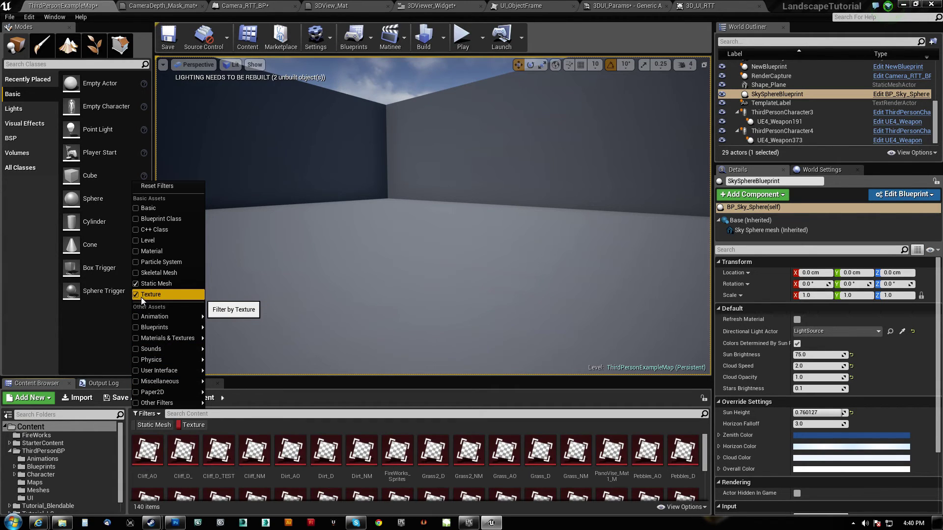
pyautogui.click(141, 287)
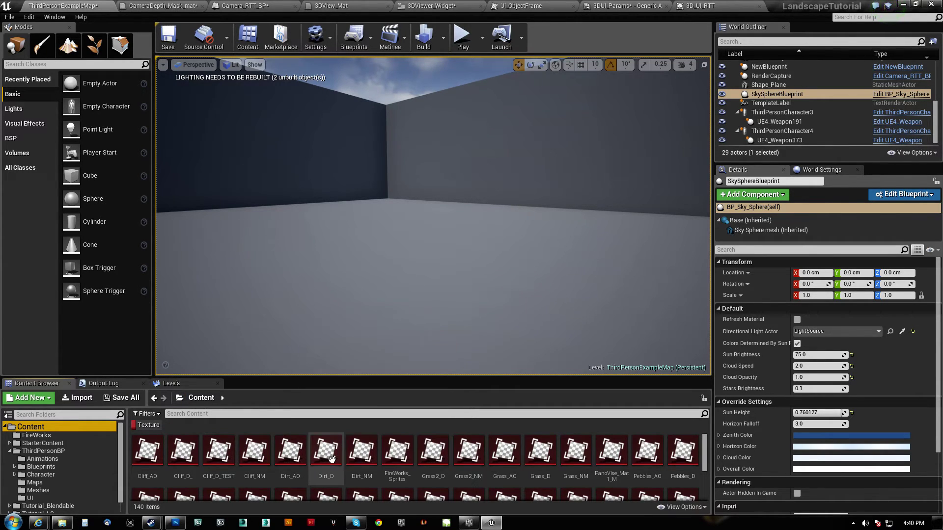
# Add T_CobbleStone_Pebble_D to CameraDepth_Mask_mat as a Texture Sample between Multiply and Lerp A, and apply the material.
pyautogui.scroll(-2, 332, 459)
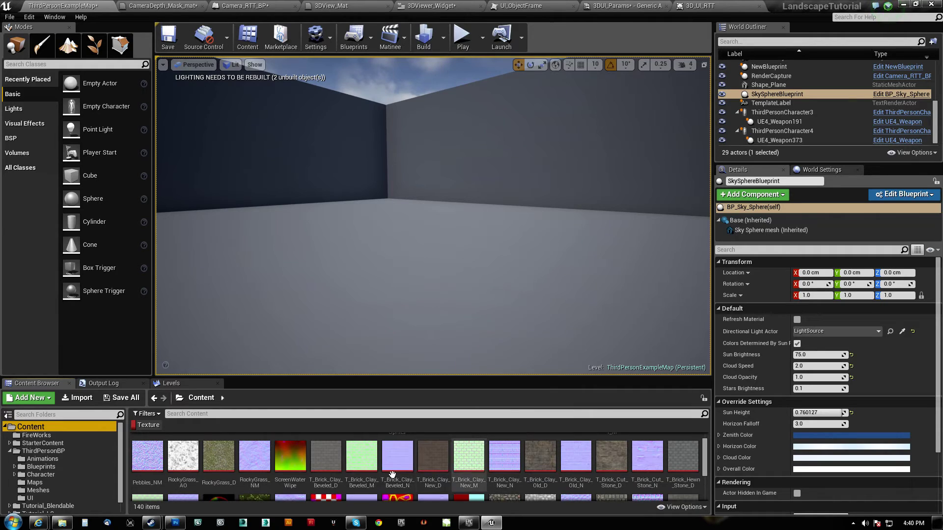
pyautogui.scroll(-2, 415, 474)
pyautogui.click(505, 459)
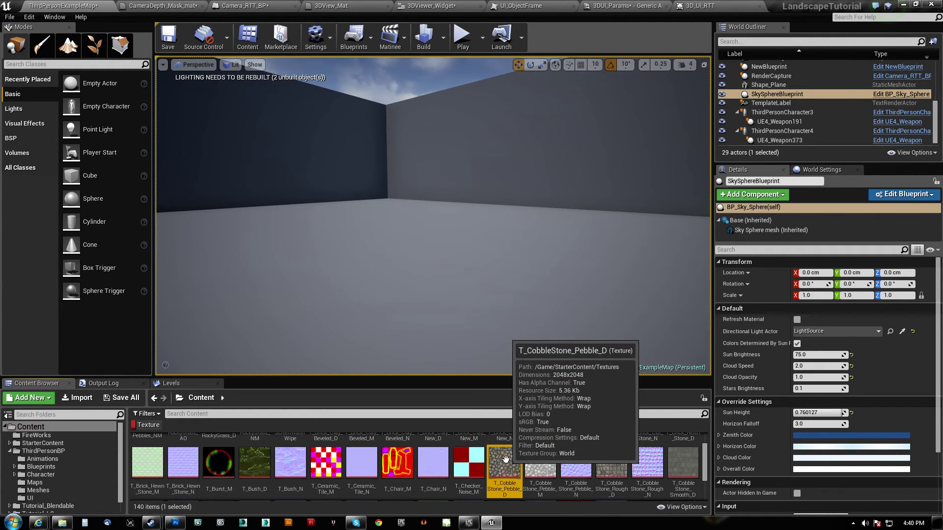
pyautogui.moveTo(505, 464); pyautogui.dragTo(363, 135)
pyautogui.scroll(4, 427, 250)
pyautogui.moveTo(508, 229); pyautogui.dragTo(714, 245)
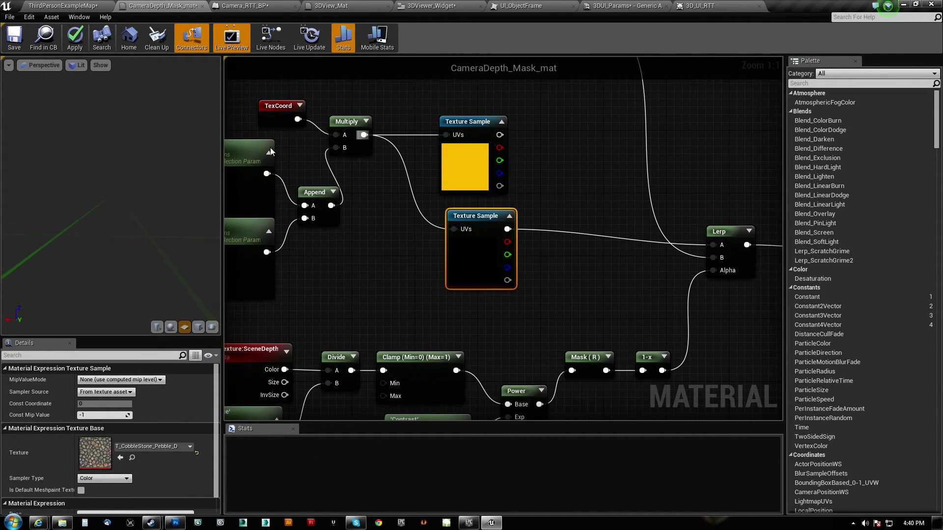
pyautogui.click(75, 44)
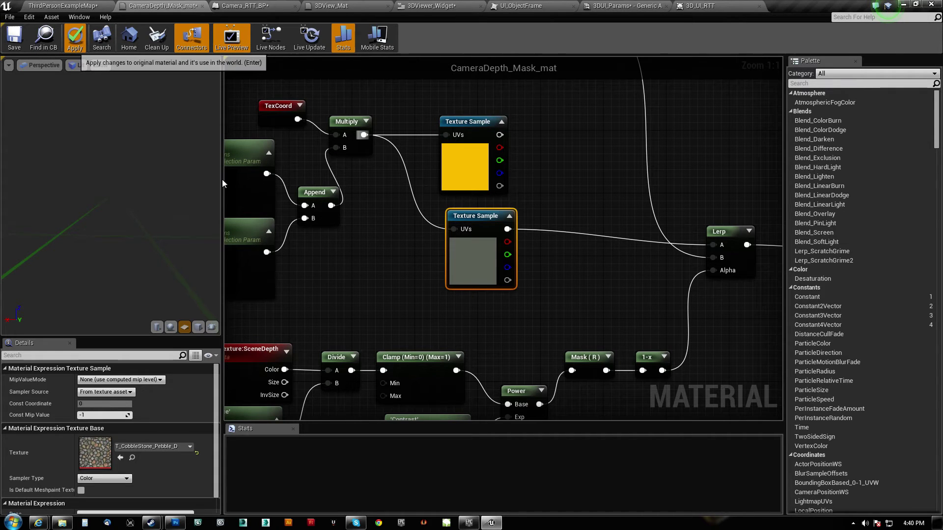
# Inspect the cobblestone background on the viewer disc in the level and the texture alpha feeding Opacity in 3DView_Mat.
pyautogui.click(86, 7)
pyautogui.moveTo(399, 229); pyautogui.dragTo(201, 204, button='right')
pyautogui.press('w')
pyautogui.press('w')
pyautogui.press('w')
pyautogui.moveTo(404, 157)
pyautogui.mouseDown(button='right')
pyautogui.moveTo(428, 160)
pyautogui.moveTo(404, 157)
pyautogui.mouseUp(button='right')
pyautogui.press('s')
pyautogui.press('w')
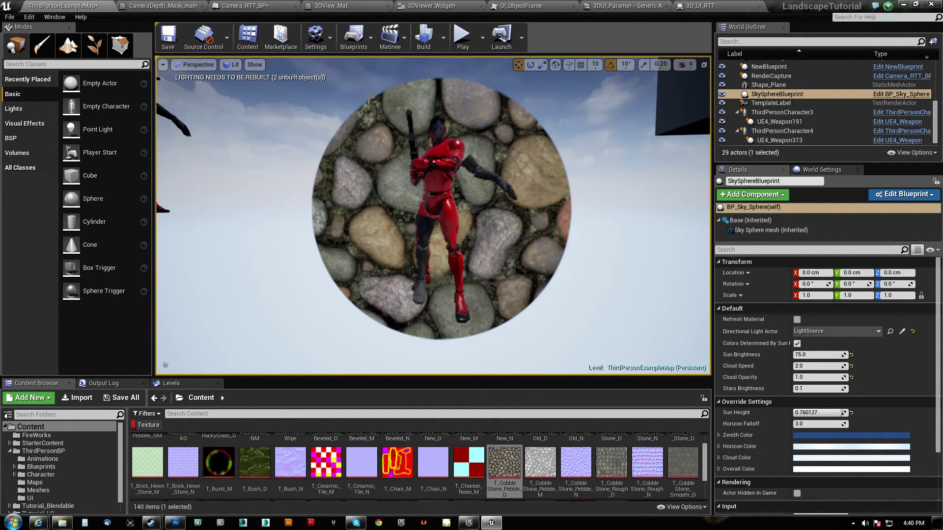
pyautogui.click(363, 6)
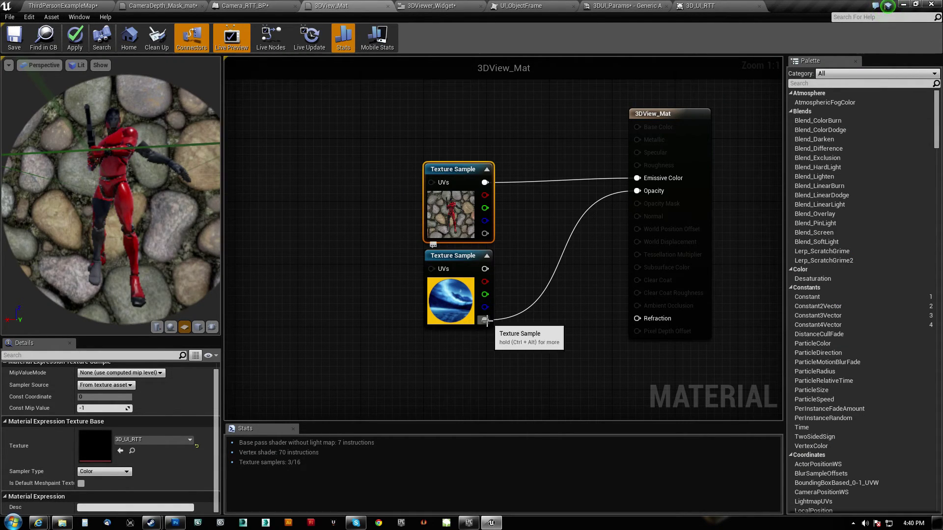
# Switch to Photoshop and create a new 512 by 512 pixel document.
pyautogui.click(177, 524)
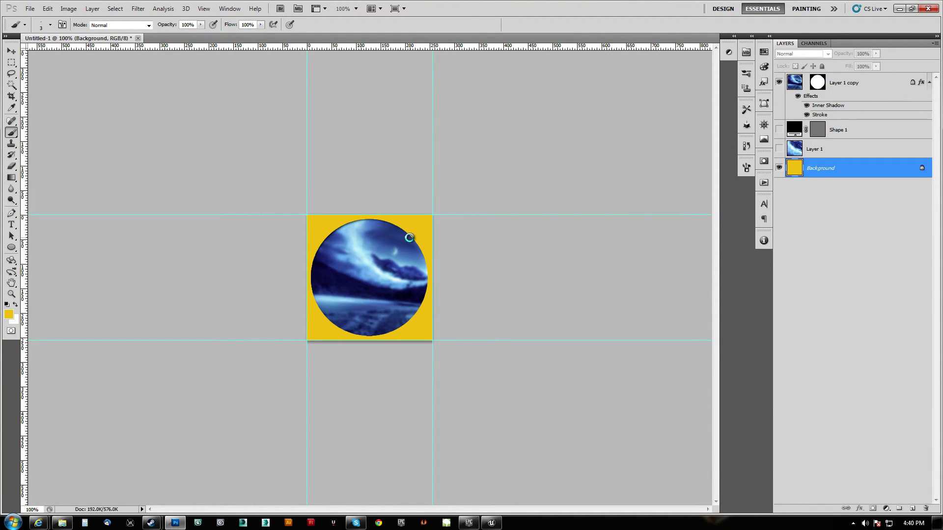
pyautogui.hotkey('ctrl', 'n')
pyautogui.press('Tab')
pyautogui.press('Tab')
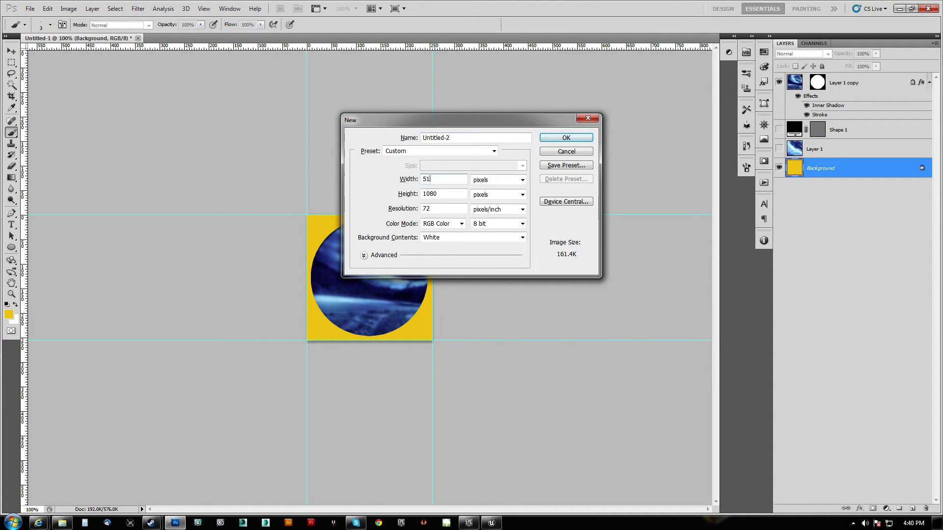
pyautogui.press('Tab')
pyautogui.write('512')
pyautogui.press('Return')
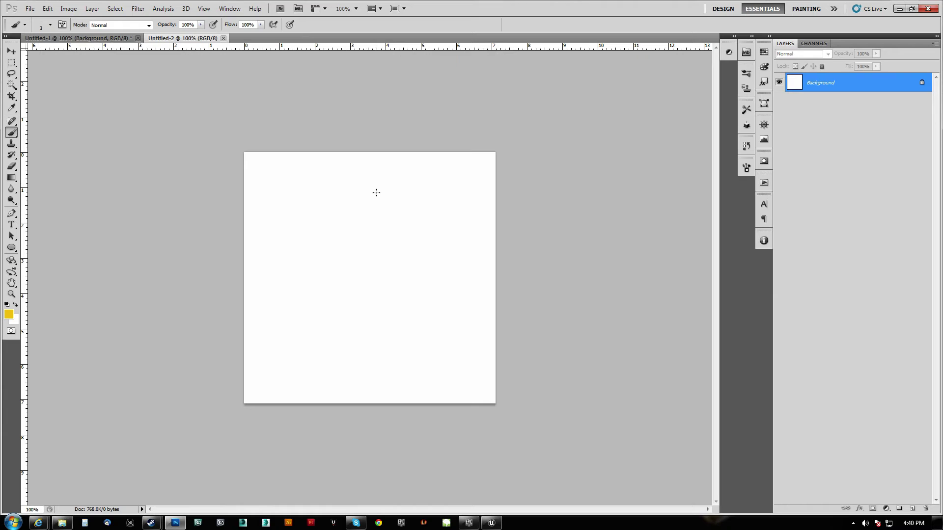
# Lasso a jagged-bottomed shape about 5 by 6 inches, shift it slightly up, and store the selection as an alpha channel.
pyautogui.press('l')
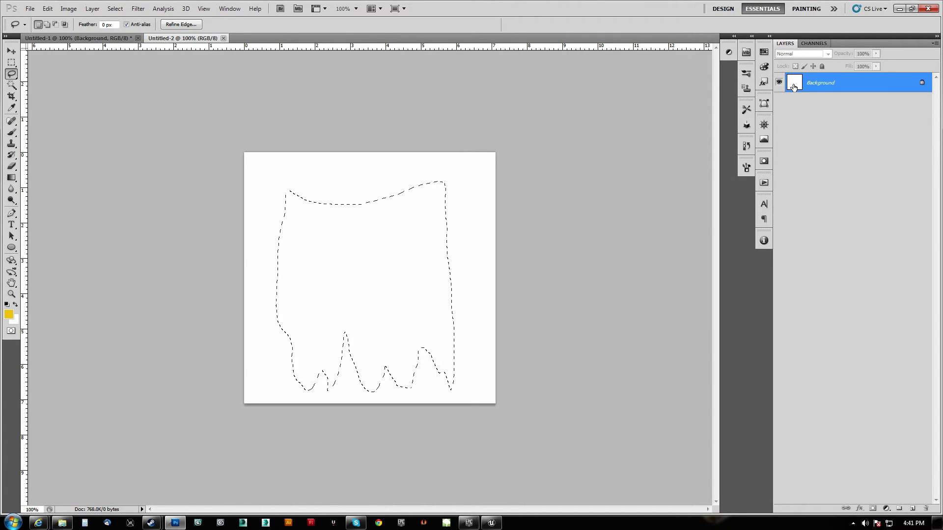
pyautogui.press('v')
pyautogui.moveTo(388, 311); pyautogui.dragTo(392, 301)
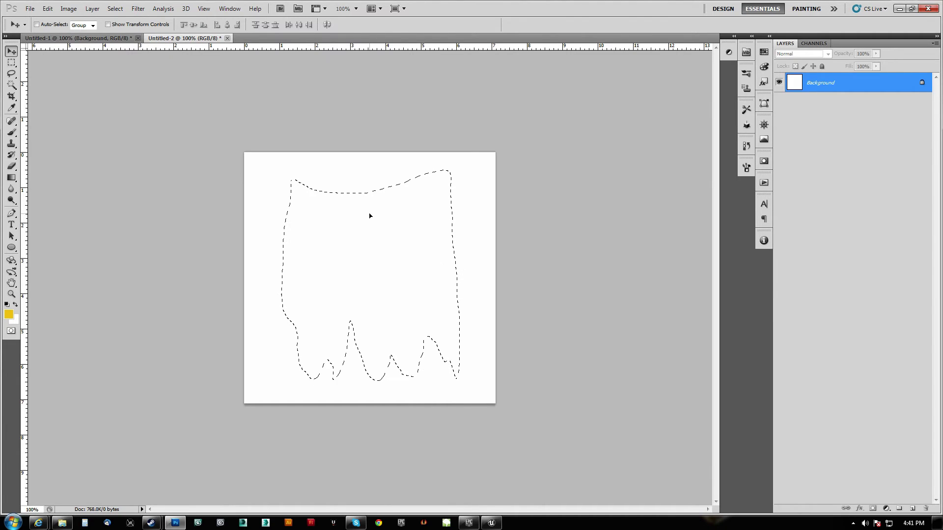
pyautogui.click(815, 43)
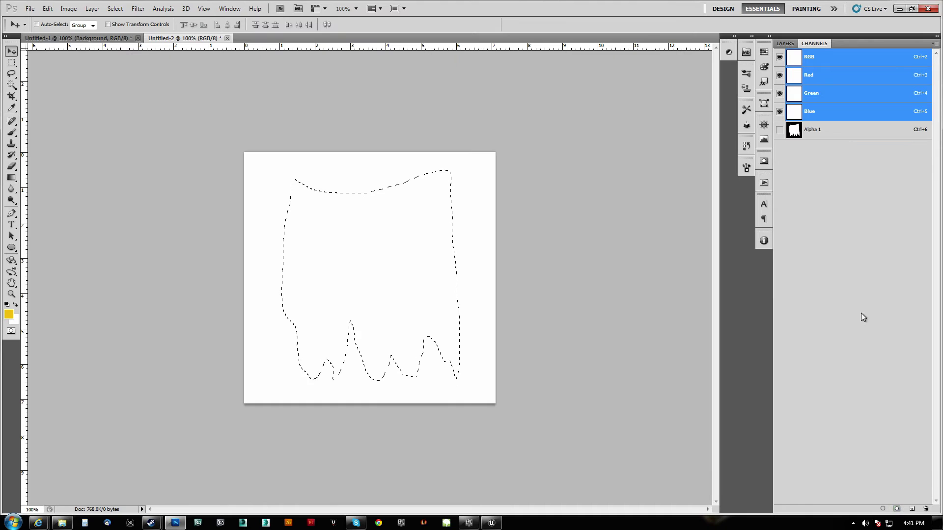
pyautogui.click(786, 43)
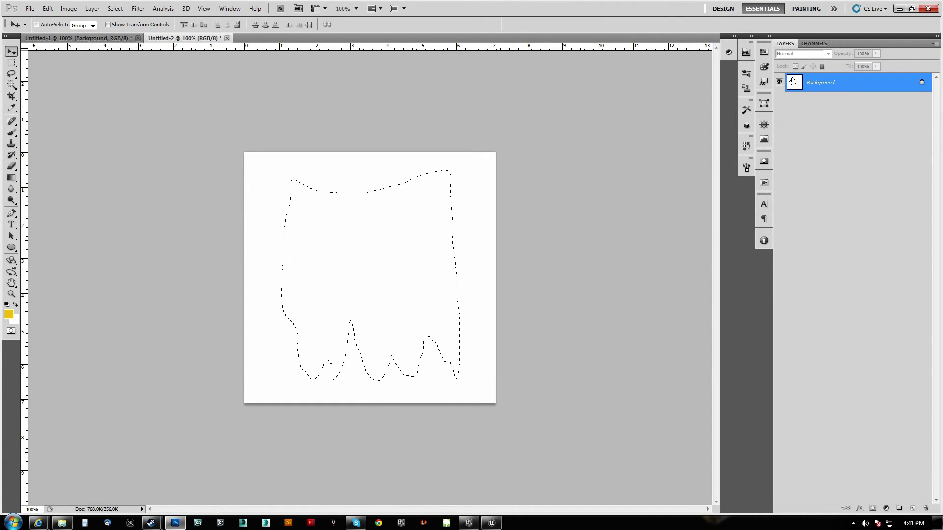
# Add a new layer above the background and try to apply the Texturizer filter to the empty layer.
pyautogui.click(911, 509)
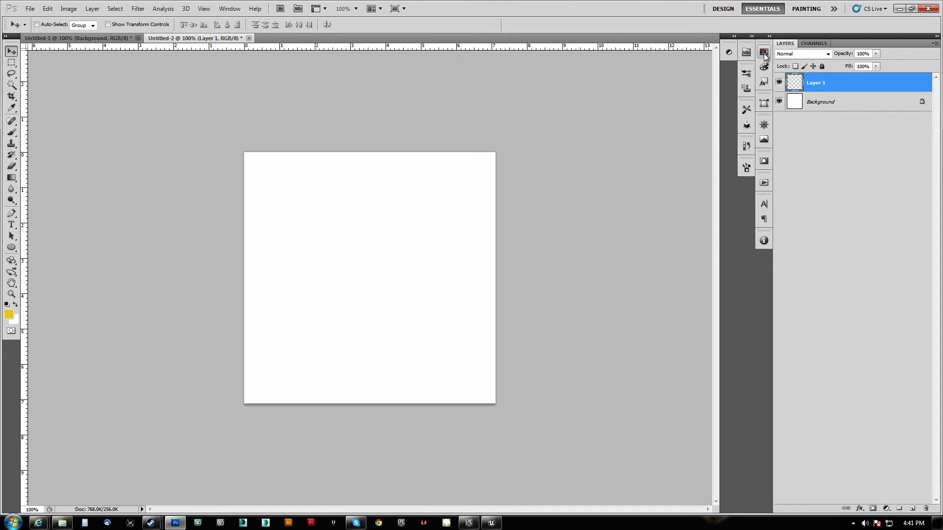
pyautogui.click(138, 8)
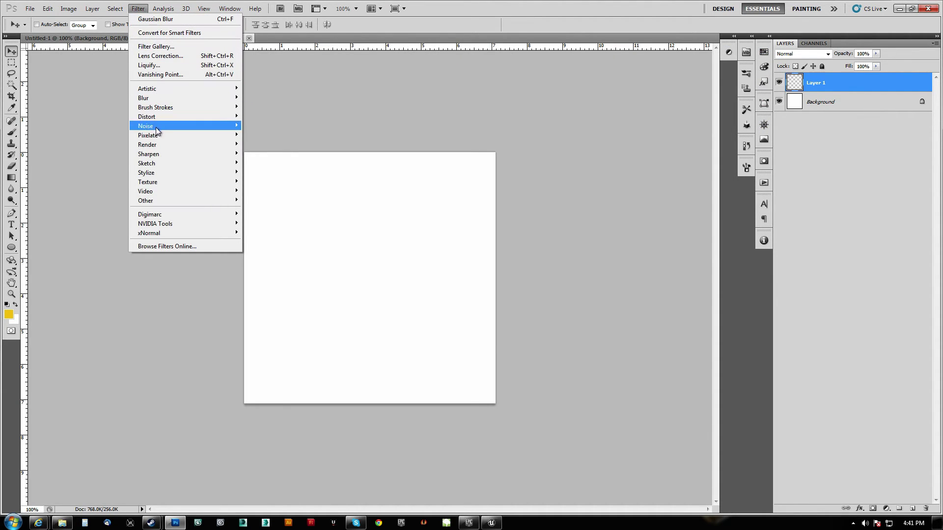
pyautogui.moveTo(151, 185)
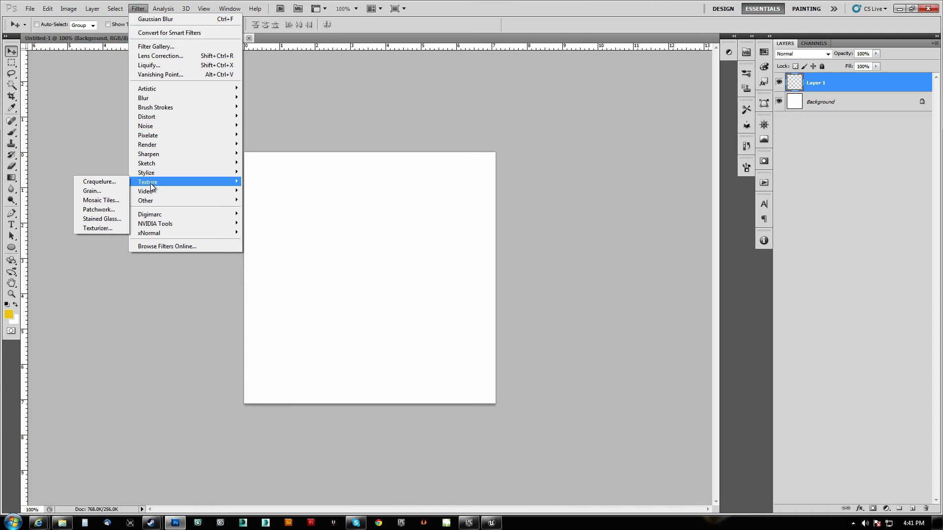
pyautogui.click(105, 228)
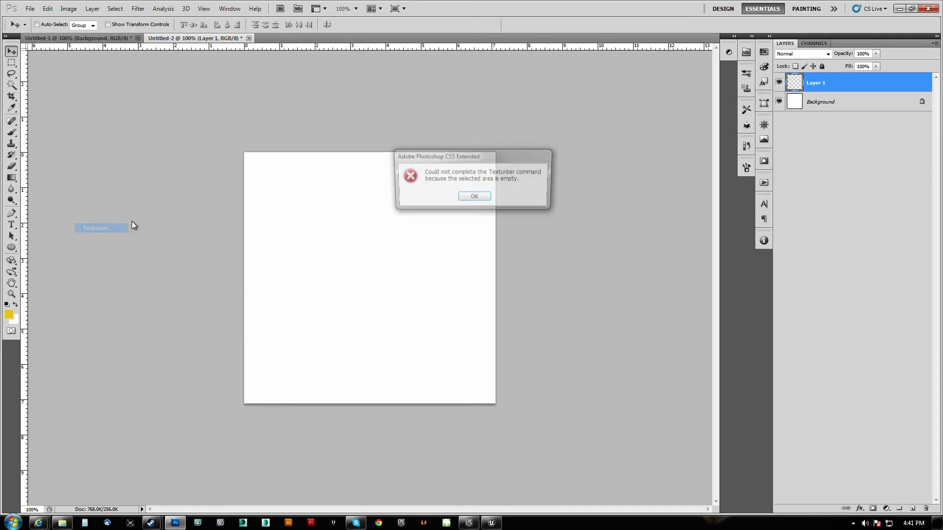
pyautogui.click(474, 198)
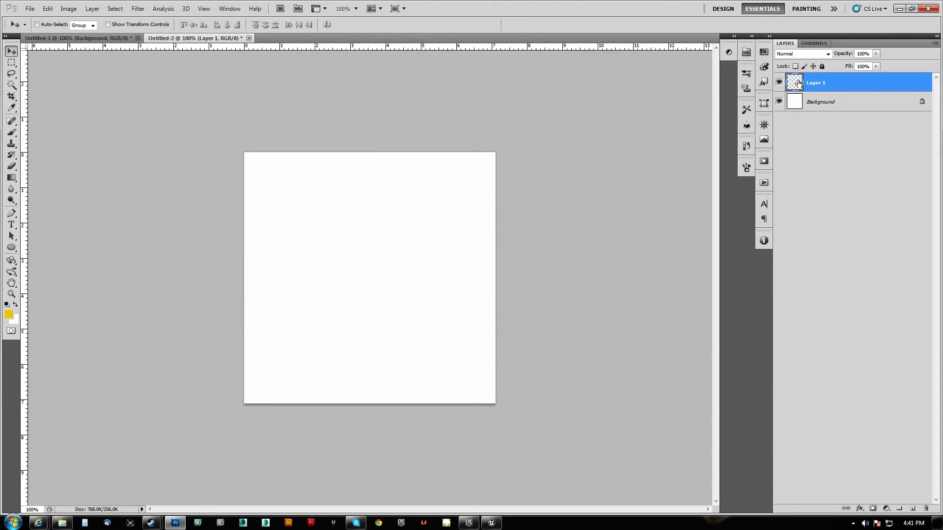
# Fill the new layer with medium gray and apply the Texturizer filter to it with the Burlap texture.
pyautogui.click(764, 53)
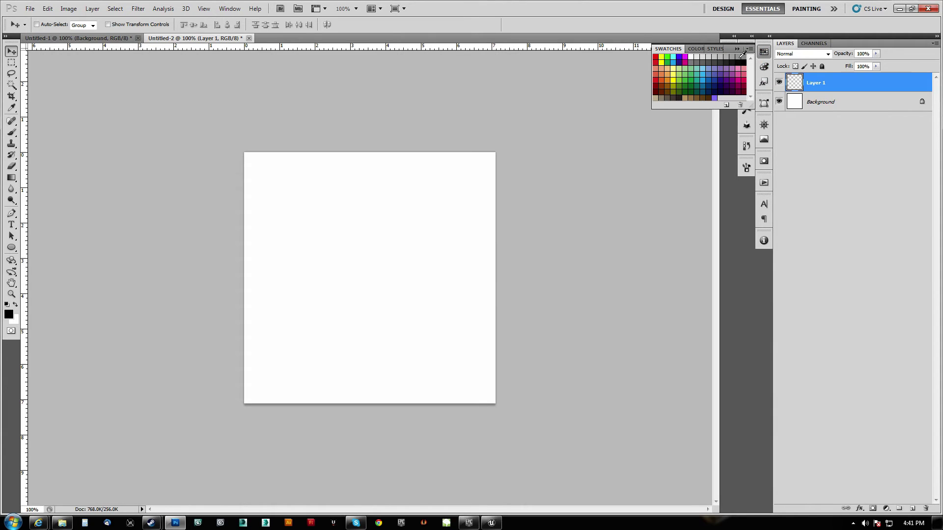
pyautogui.hotkey('alt', 'BackSpace')
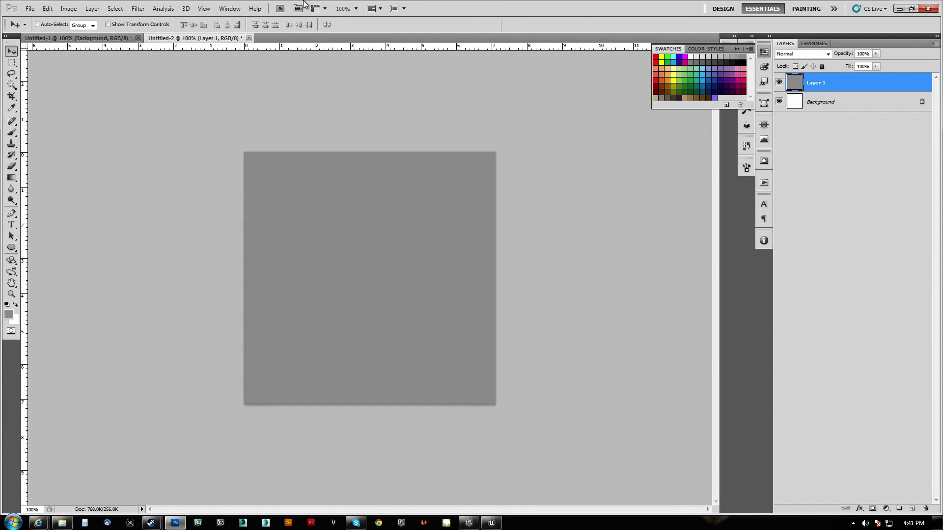
pyautogui.click(138, 9)
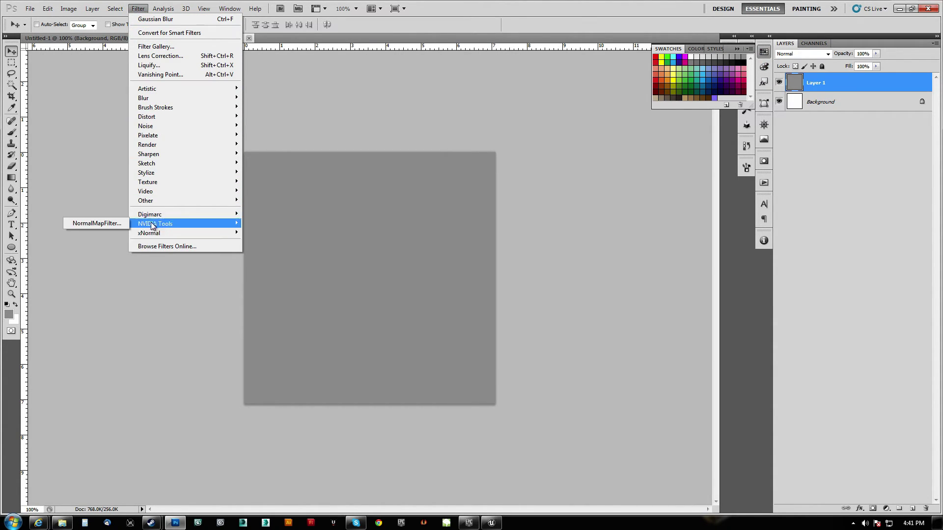
pyautogui.moveTo(156, 203)
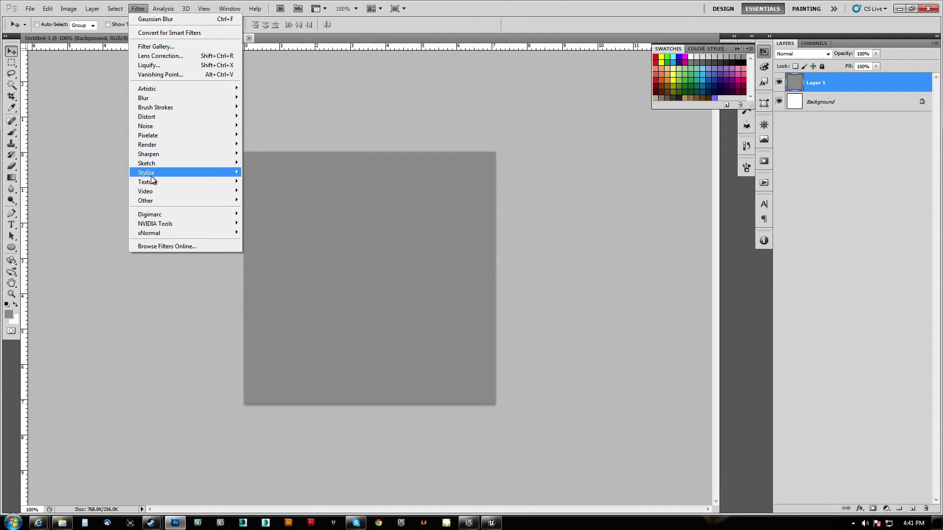
pyautogui.moveTo(151, 184)
pyautogui.click(96, 229)
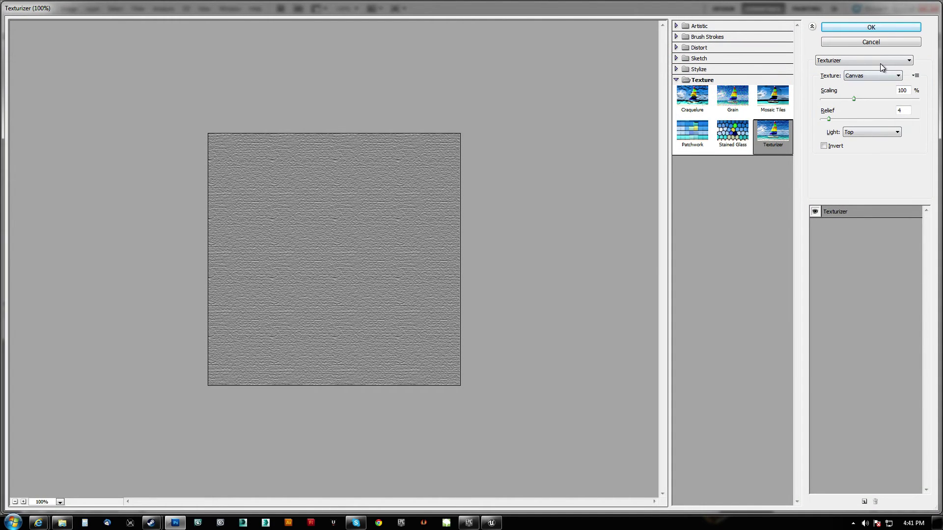
pyautogui.click(865, 73)
pyautogui.click(863, 92)
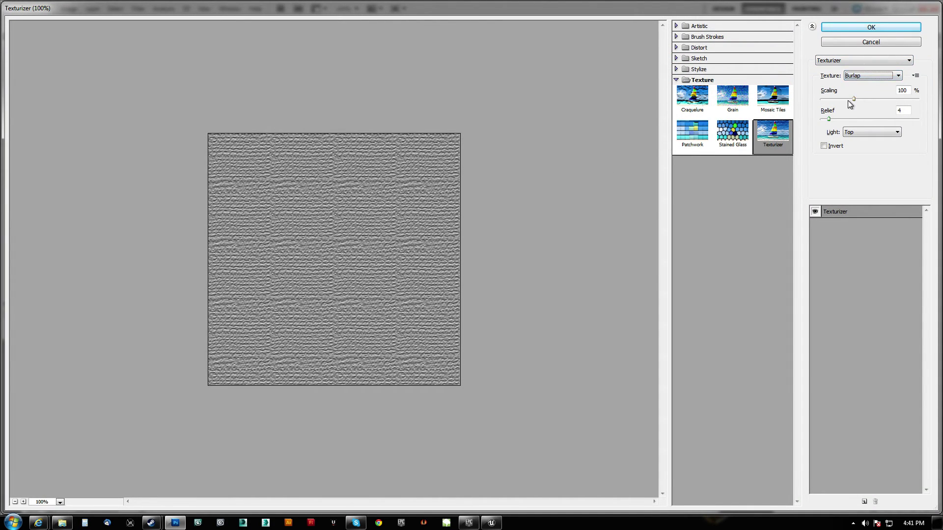
pyautogui.click(871, 28)
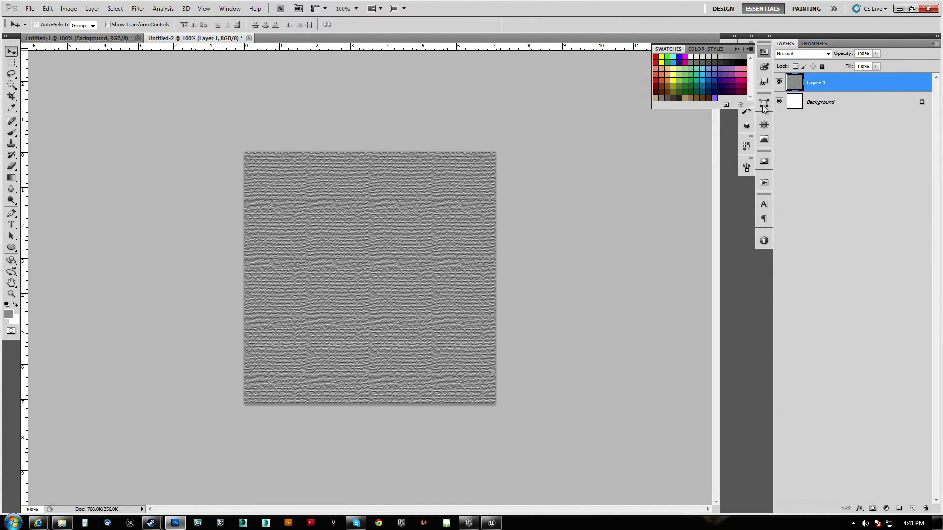
# Check the stored alpha channel and save the document as FlagTest in Targa format in the 3D_in_UI folder.
pyautogui.click(814, 44)
pyautogui.click(794, 131)
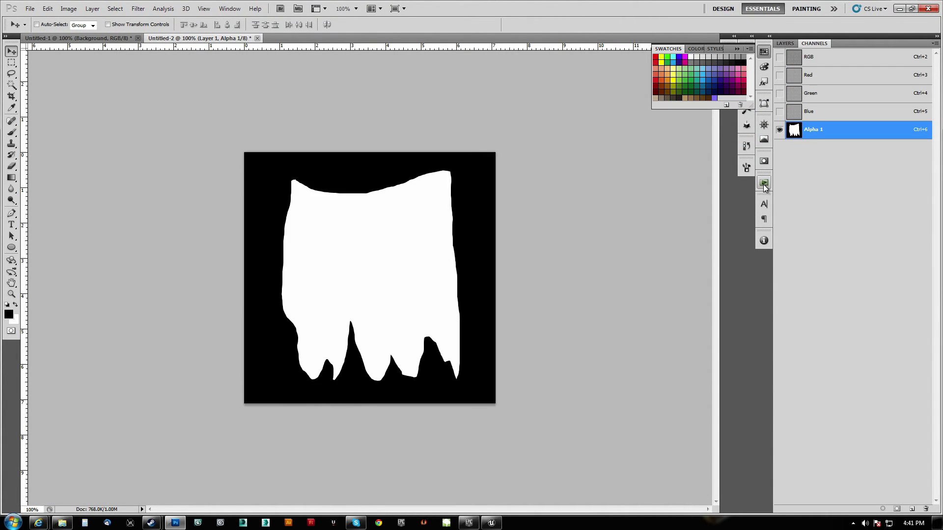
pyautogui.click(797, 60)
pyautogui.click(783, 44)
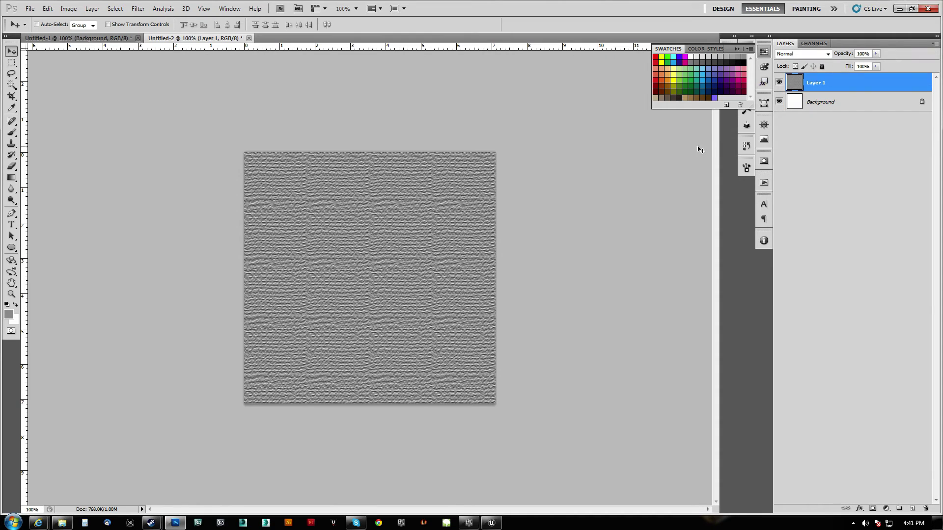
pyautogui.hotkey('ctrl', 's')
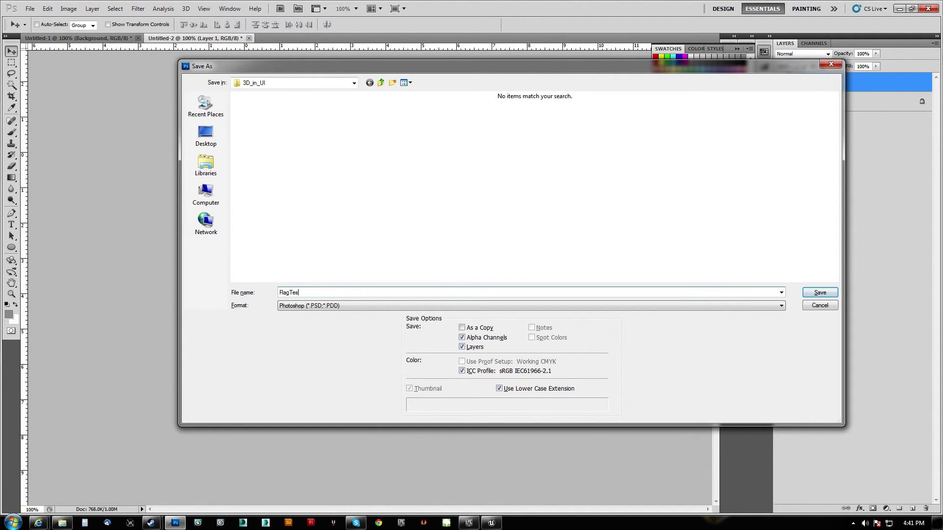
pyautogui.click(334, 307)
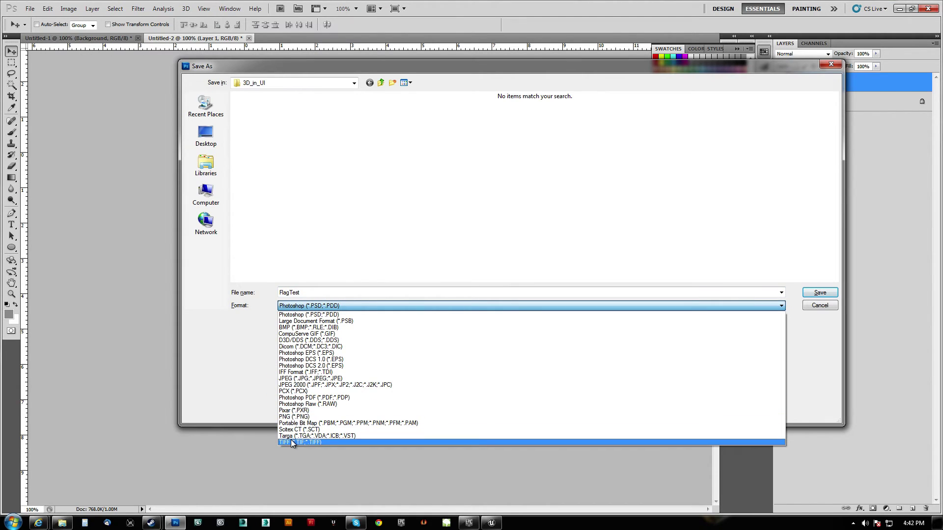
pyautogui.click(291, 439)
pyautogui.click(818, 293)
pyautogui.click(497, 172)
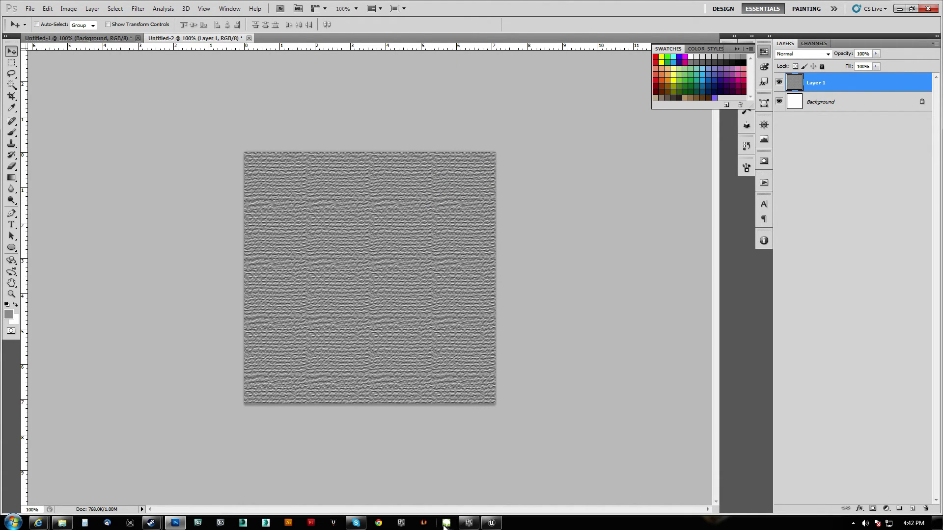
# Switch to the ThirdPersonExampleMap level in Unreal Editor and try to bring in FlagTest.tga from the 3D_in_UI folder.
pyautogui.click(492, 524)
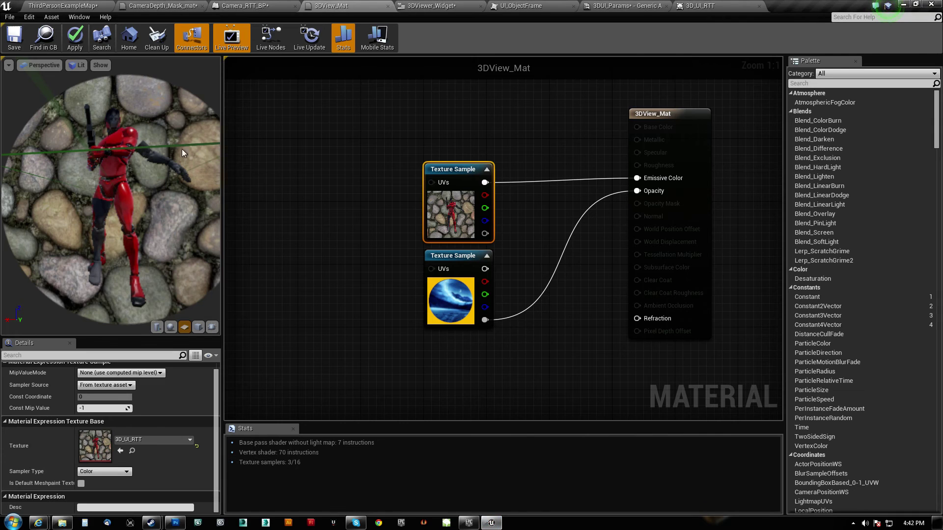
pyautogui.click(64, 6)
pyautogui.click(62, 522)
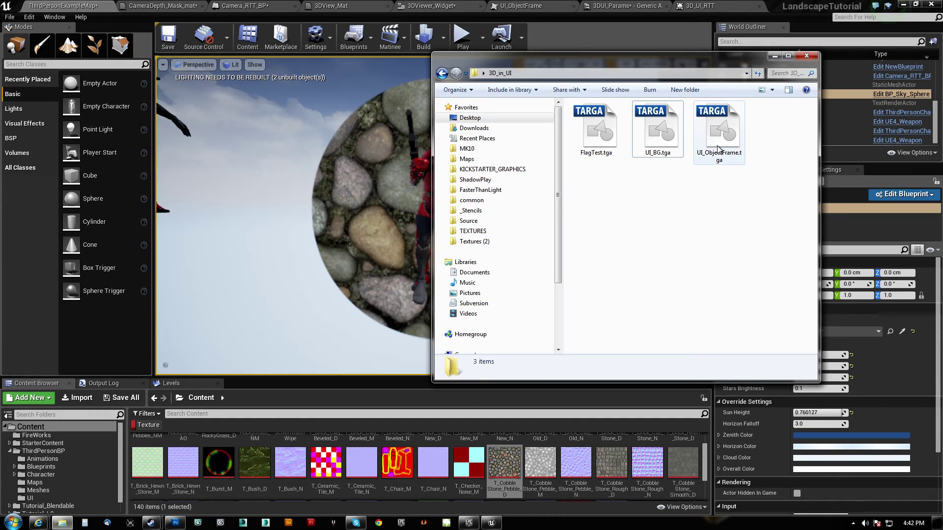
pyautogui.moveTo(606, 137); pyautogui.dragTo(393, 438)
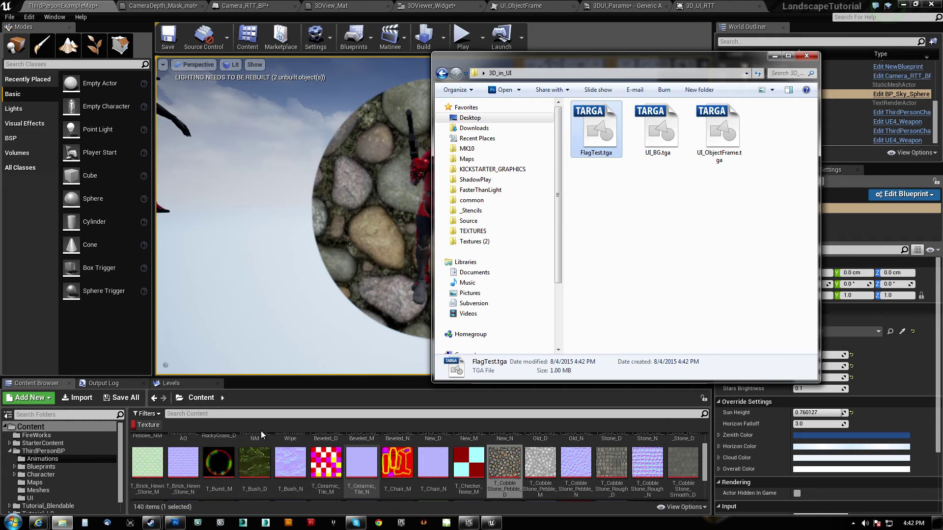
# Turn off the Texture content filter and import FlagTest.tga into the UI folder of ThirdPersonBP.
pyautogui.click(134, 446)
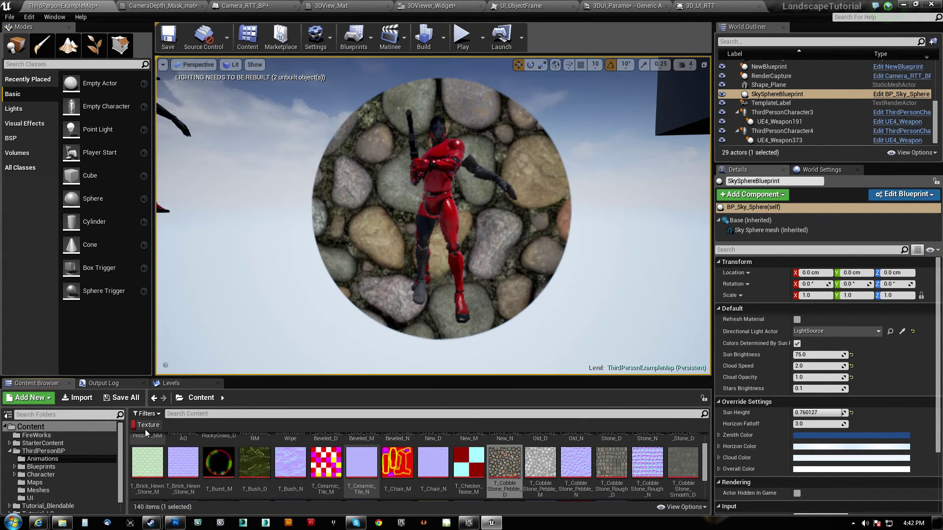
pyautogui.click(146, 428)
pyautogui.click(147, 425)
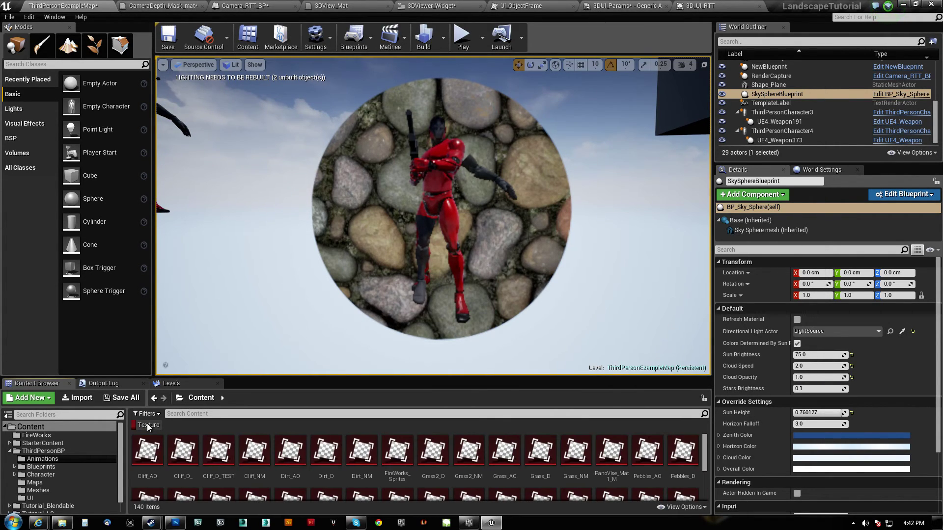
pyautogui.click(147, 424)
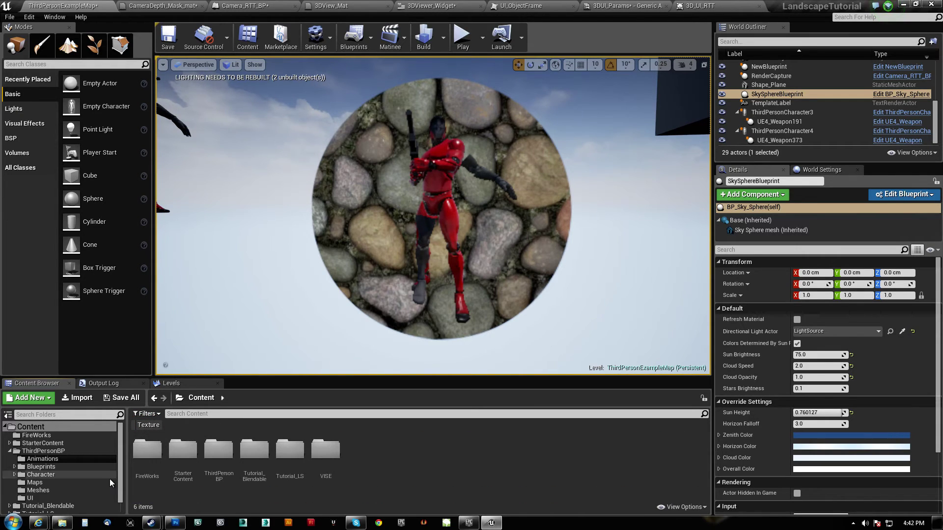
pyautogui.moveTo(123, 475); pyautogui.dragTo(123, 485)
pyautogui.click(43, 483)
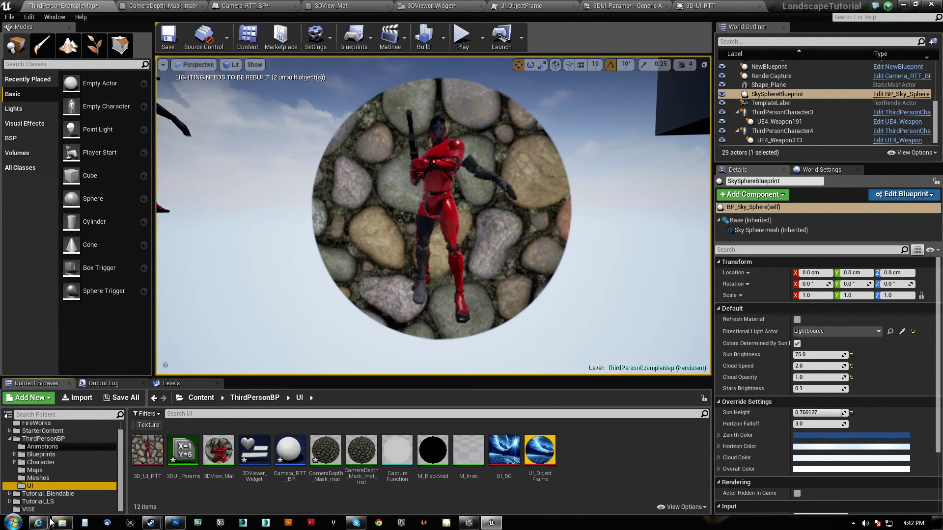
pyautogui.click(62, 523)
pyautogui.moveTo(596, 130); pyautogui.dragTo(587, 451)
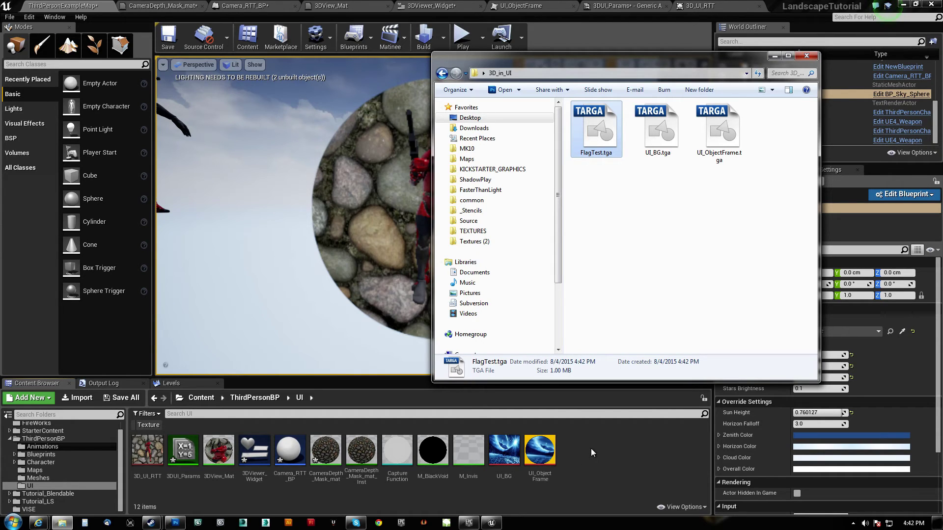
# Set the FlagTest texture's compression to UserInterface2D (RGBA) and its texture group to UI, and save it.
pyautogui.doubleClick(446, 455)
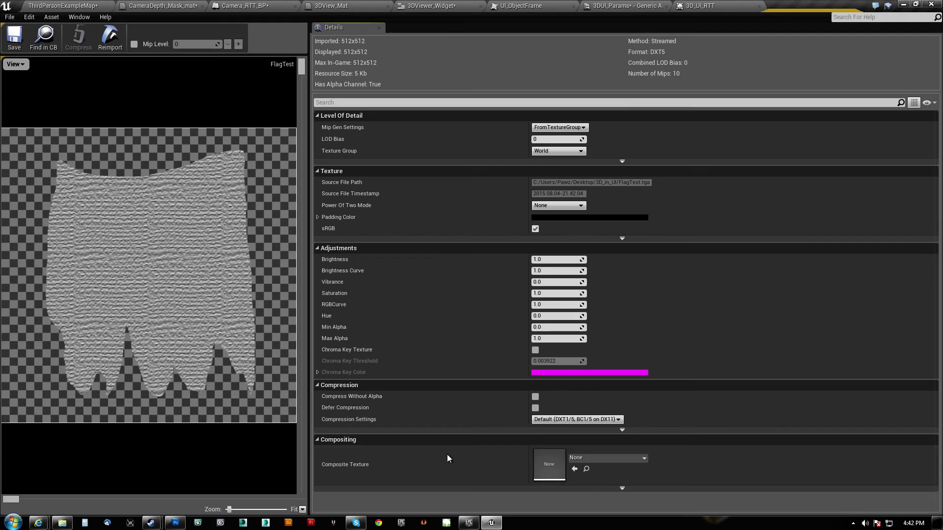
pyautogui.click(550, 420)
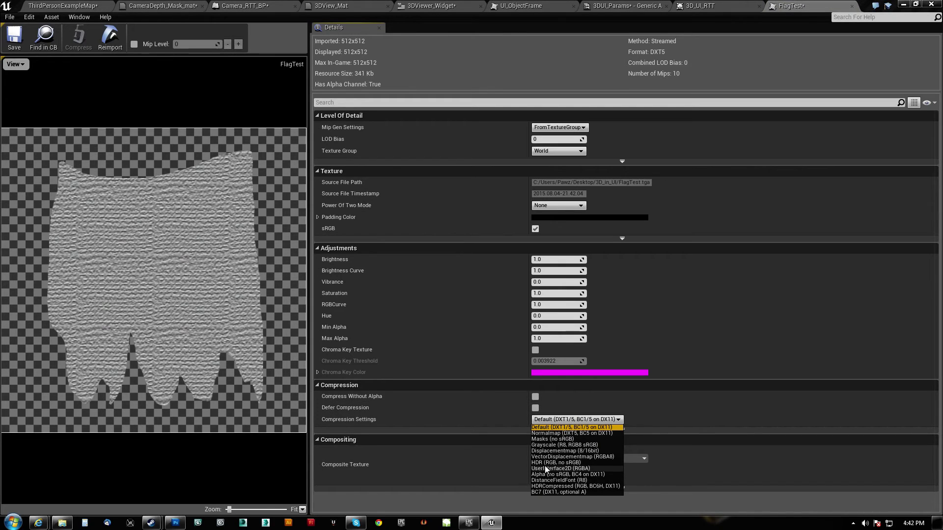
pyautogui.click(547, 469)
pyautogui.click(557, 151)
pyautogui.click(541, 257)
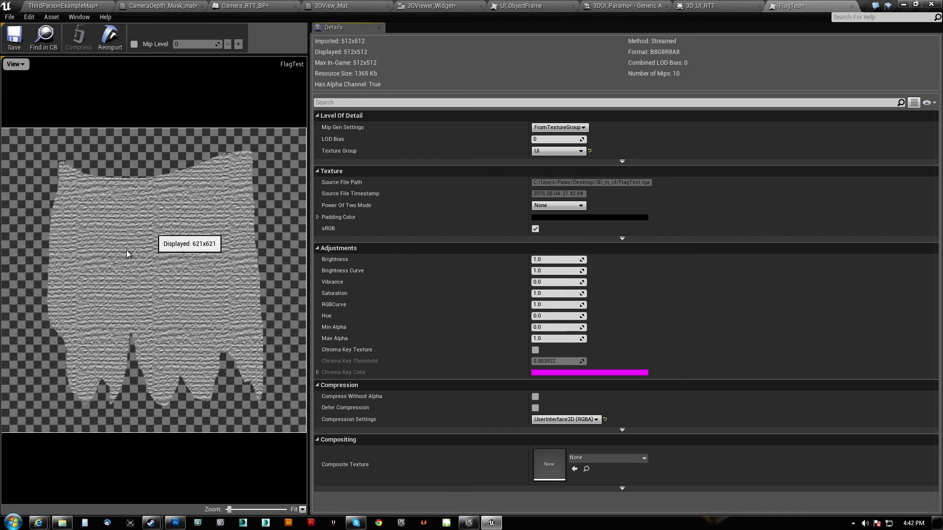
pyautogui.click(14, 38)
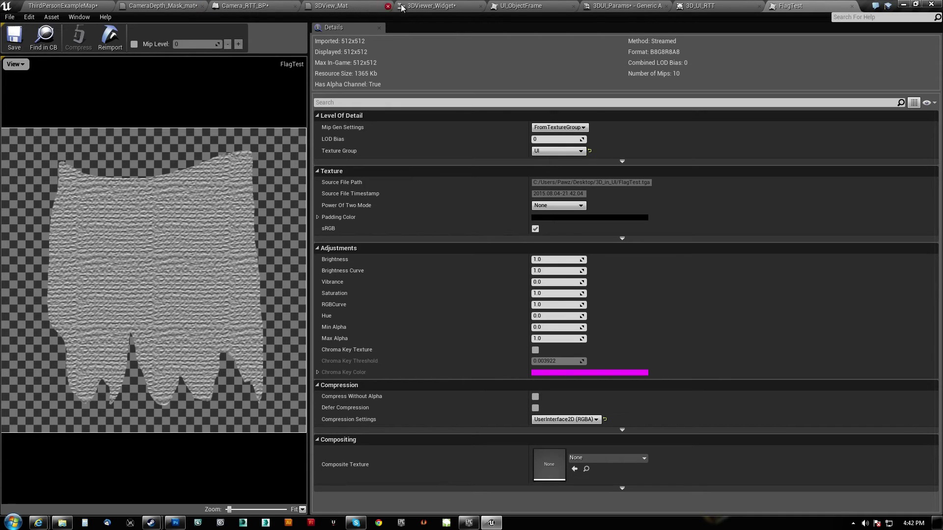
# Add FlagTest to 3DView_Mat as a Texture Sample below the others, connect its alpha to Opacity, and apply the material.
pyautogui.click(351, 6)
pyautogui.moveTo(527, 267); pyautogui.dragTo(515, 253, button='right')
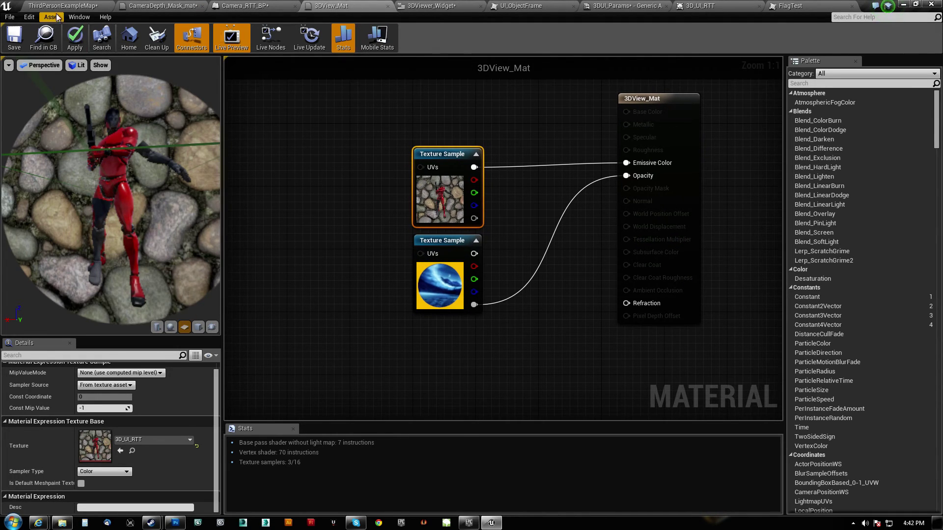
pyautogui.click(76, 7)
pyautogui.moveTo(433, 449); pyautogui.dragTo(563, 313)
pyautogui.click(535, 365)
pyautogui.moveTo(474, 391); pyautogui.dragTo(630, 175)
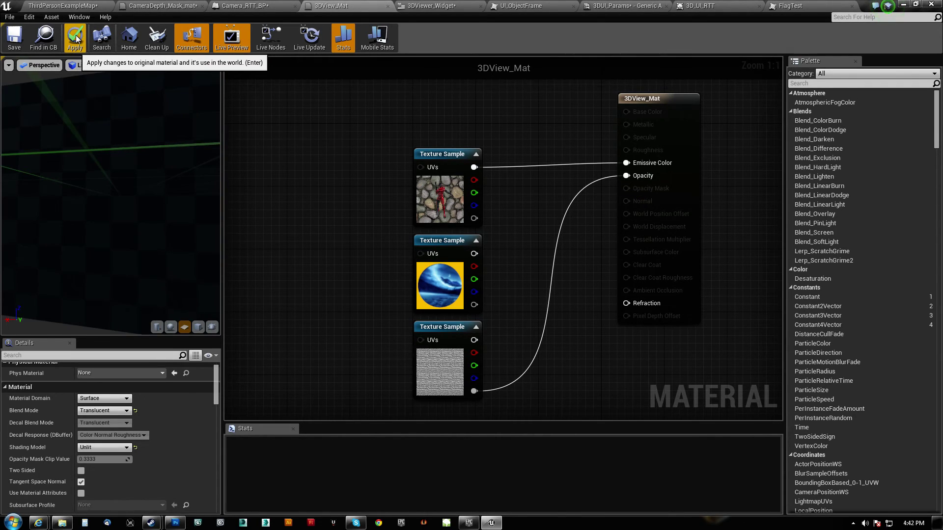
pyautogui.moveTo(108, 216)
pyautogui.mouseDown()
pyautogui.moveTo(157, 216)
pyautogui.moveTo(120, 177)
pyautogui.moveTo(69, 201)
pyautogui.moveTo(81, 216)
pyautogui.moveTo(107, 220)
pyautogui.mouseUp()
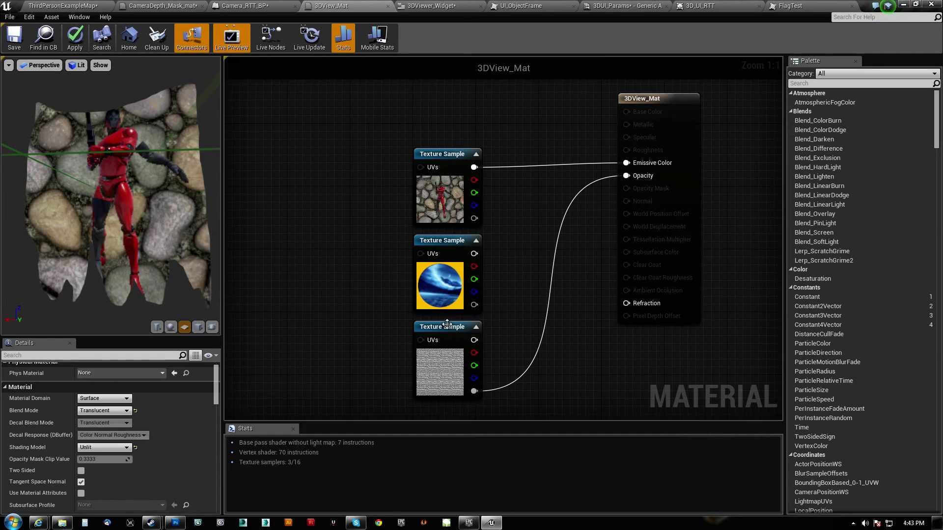
pyautogui.moveTo(447, 325); pyautogui.dragTo(447, 323)
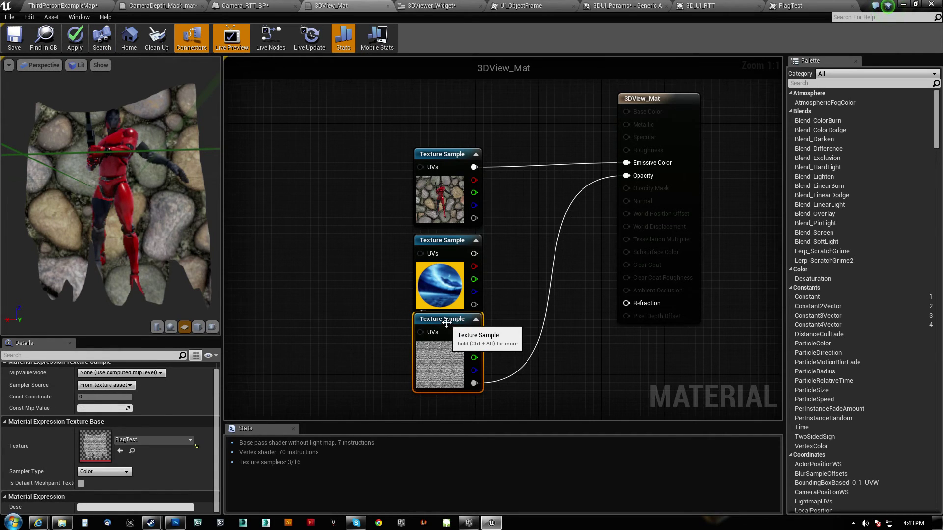
# Replace the pebble Texture Sample in CameraDepth_Mask_mat with FlagTest, wired from Multiply to the Lerp's A input, and apply the material.
pyautogui.click(175, 7)
pyautogui.click(80, 5)
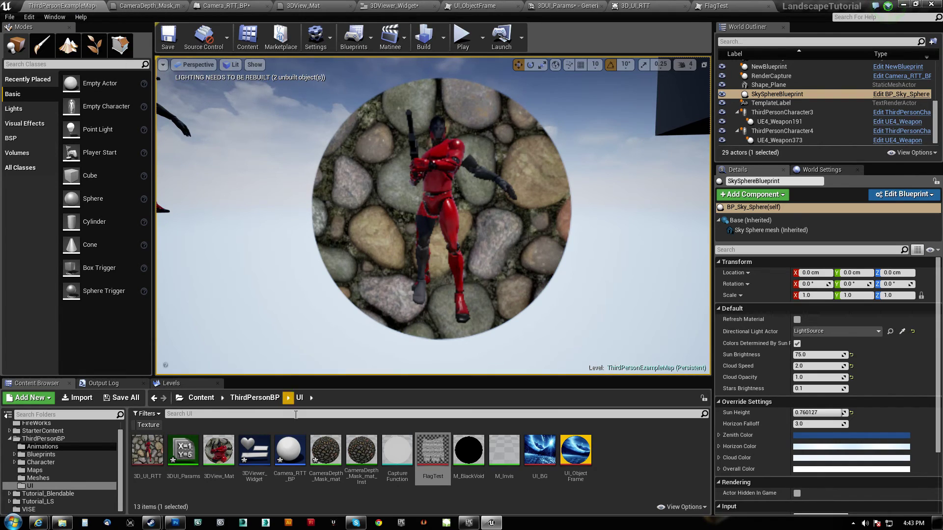
pyautogui.moveTo(441, 449); pyautogui.dragTo(364, 136)
pyautogui.moveTo(432, 237); pyautogui.dragTo(411, 208)
pyautogui.moveTo(477, 214); pyautogui.dragTo(516, 222)
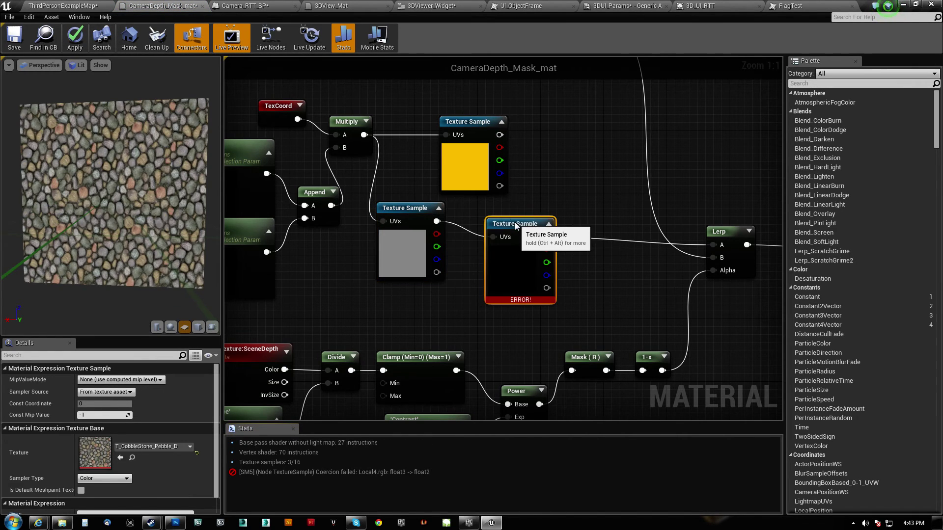
pyautogui.moveTo(438, 222); pyautogui.dragTo(715, 247)
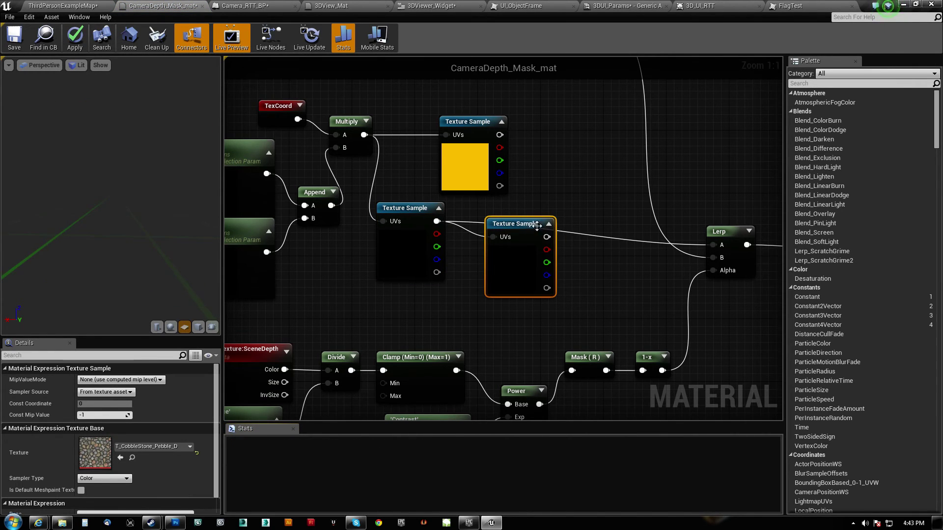
pyautogui.press('Delete')
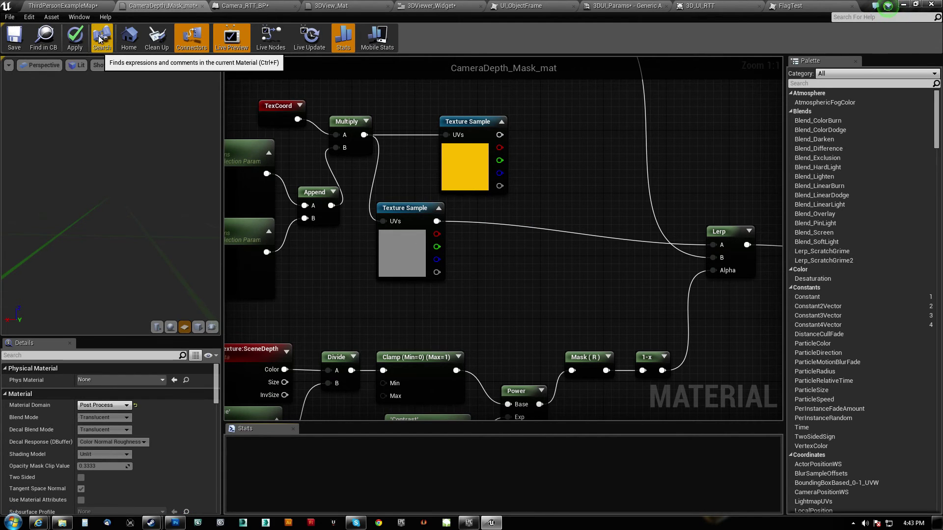
pyautogui.click(69, 41)
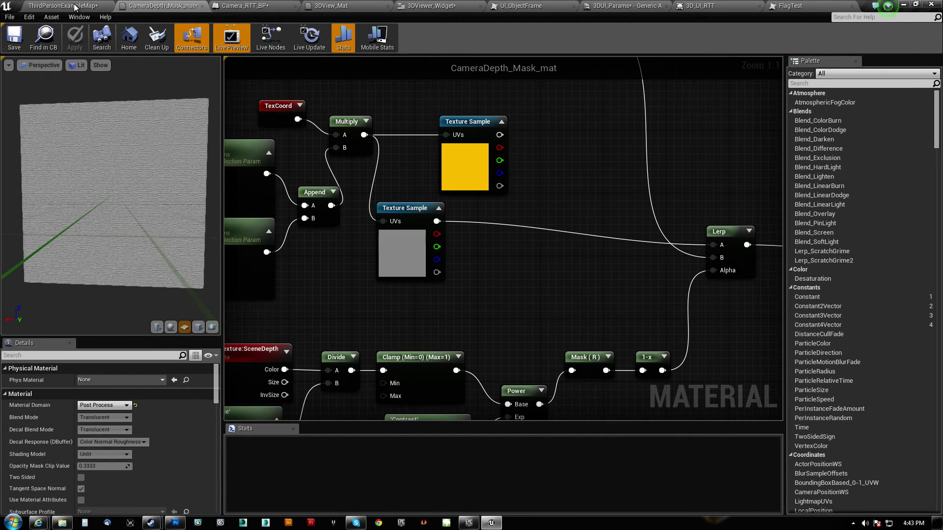
# Check the flag-shaped viewer in the level and in 3DView_Mat, and play the level briefly to test the UI widget.
pyautogui.click(81, 6)
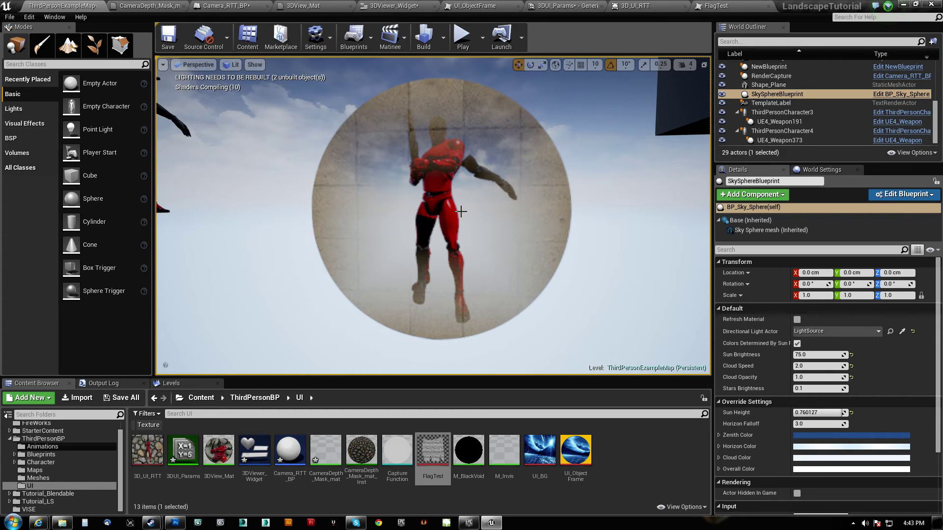
pyautogui.moveTo(461, 211)
pyautogui.mouseDown(button='right')
pyautogui.moveTo(491, 205)
pyautogui.moveTo(466, 205)
pyautogui.mouseUp(button='right')
pyautogui.press('w')
pyautogui.press('s')
pyautogui.click(302, 6)
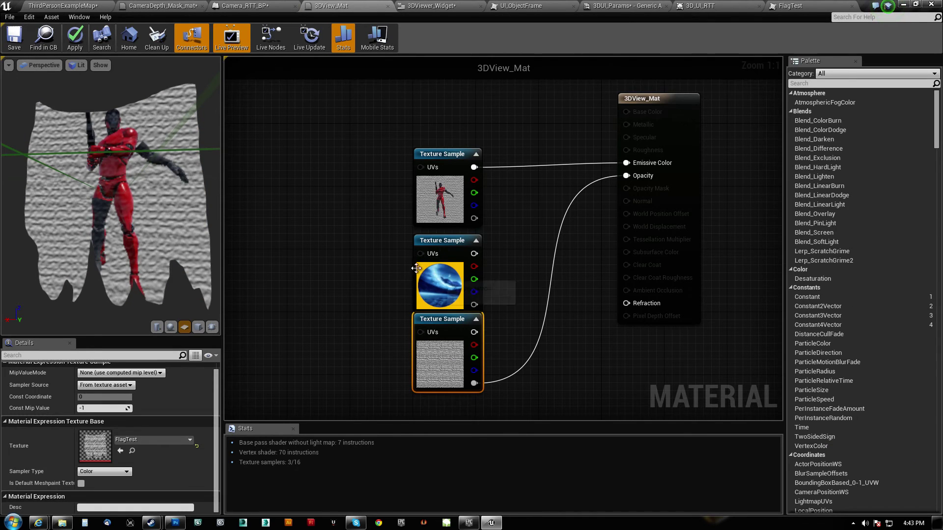
pyautogui.click(85, 7)
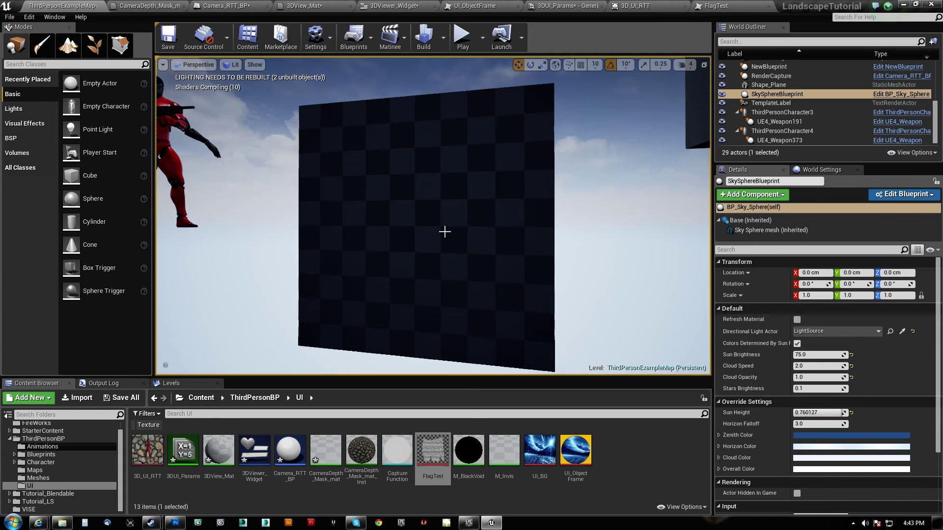
pyautogui.moveTo(445, 231)
pyautogui.mouseDown(button='right')
pyautogui.moveTo(462, 230)
pyautogui.moveTo(459, 222)
pyautogui.moveTo(451, 229)
pyautogui.mouseUp(button='right')
pyautogui.click(464, 36)
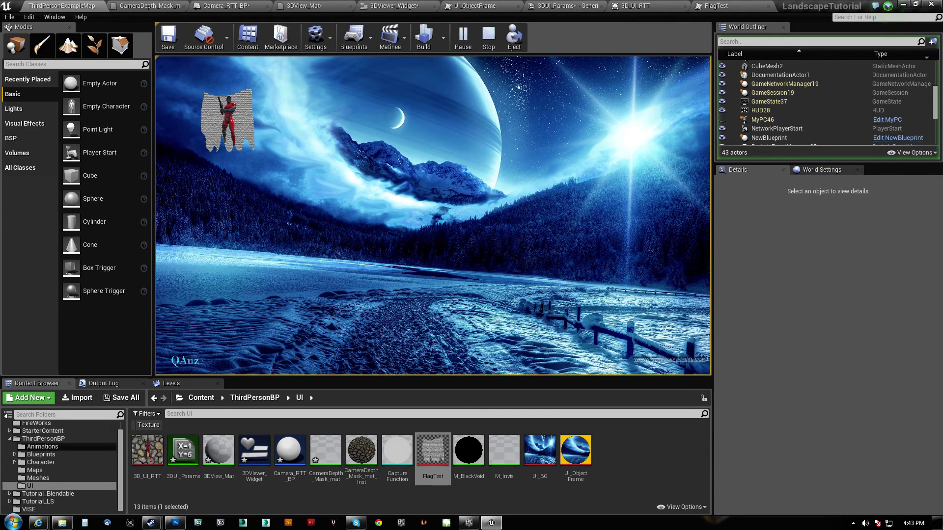
pyautogui.press('Escape')
# Search the whole Content folder for "plane" and place Shape_Plane in the level near the armed character.
pyautogui.moveTo(438, 340); pyautogui.dragTo(619, 290, button='right')
pyautogui.press('s')
pyautogui.press('w')
pyautogui.press('s')
pyautogui.press('w')
pyautogui.moveTo(475, 207)
pyautogui.mouseDown(button='right')
pyautogui.moveTo(511, 209)
pyautogui.moveTo(476, 206)
pyautogui.mouseUp(button='right')
pyautogui.press('s')
pyautogui.press('w')
pyautogui.click(231, 415)
pyautogui.write('plane')
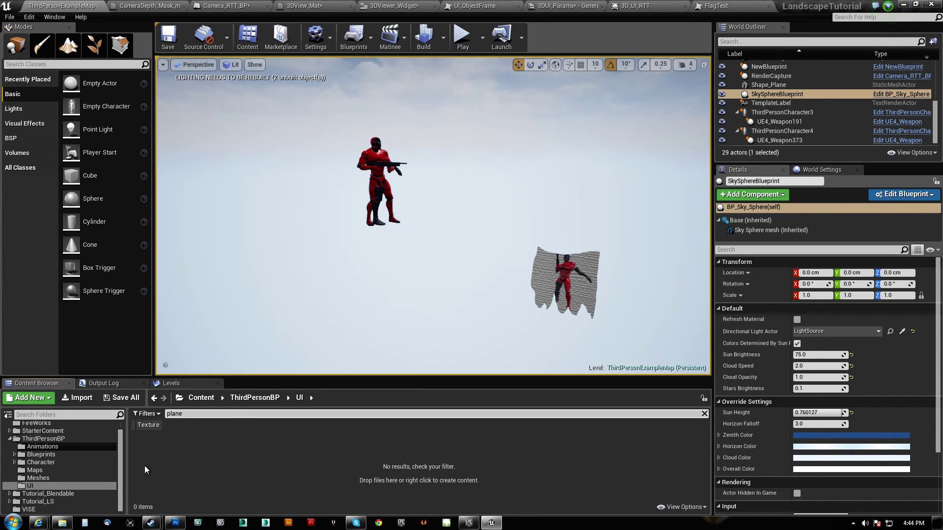
pyautogui.moveTo(122, 460); pyautogui.dragTo(114, 429)
pyautogui.click(56, 426)
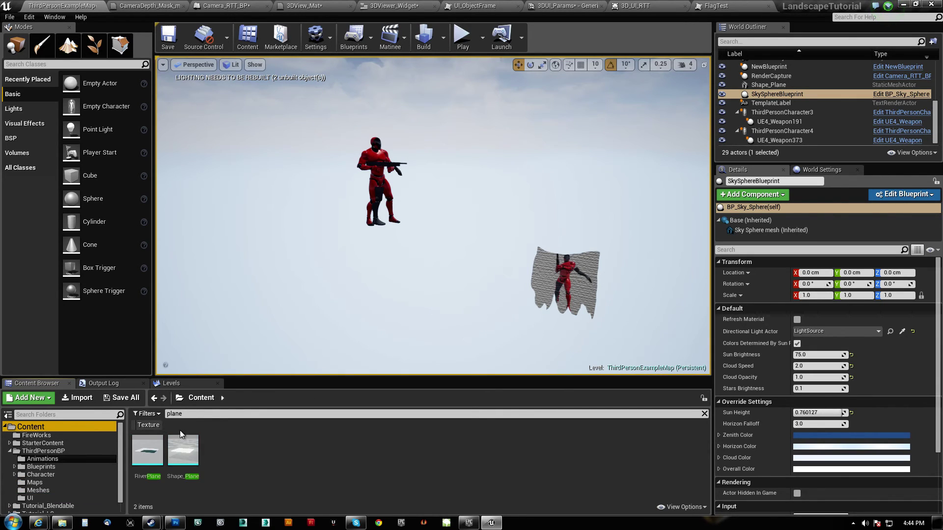
pyautogui.moveTo(183, 450); pyautogui.dragTo(364, 194)
# Move the new plane away from the character to serve as a backdrop and rotate it 90° about the Y axis.
pyautogui.moveTo(364, 193); pyautogui.dragTo(453, 240, button='right')
pyautogui.press('e')
pyautogui.press('r')
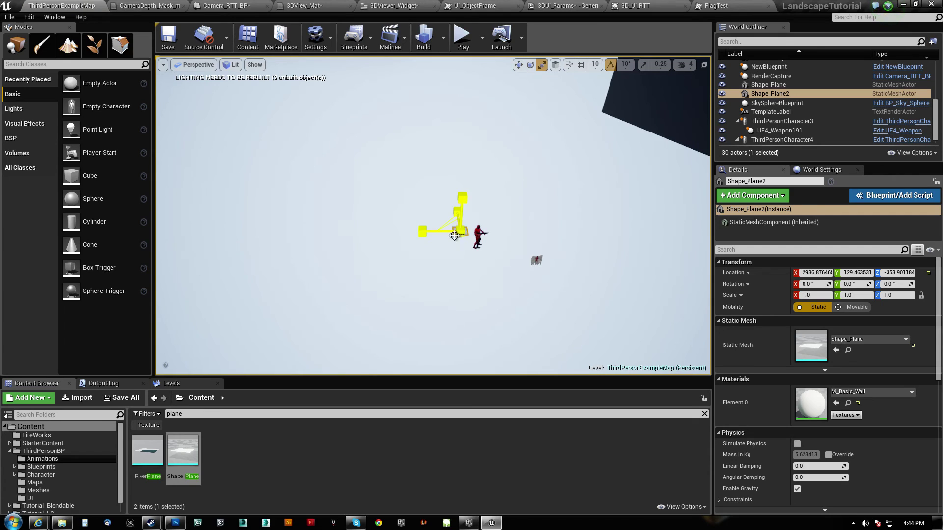
pyautogui.moveTo(453, 225); pyautogui.dragTo(340, 245)
pyautogui.press('e')
pyautogui.moveTo(366, 210); pyautogui.dragTo(398, 223)
# Scale the backdrop plane uniformly to about 22.44 and compare it with the flag viewer.
pyautogui.press('space')
pyautogui.press('space')
pyautogui.press('space')
pyautogui.press('space')
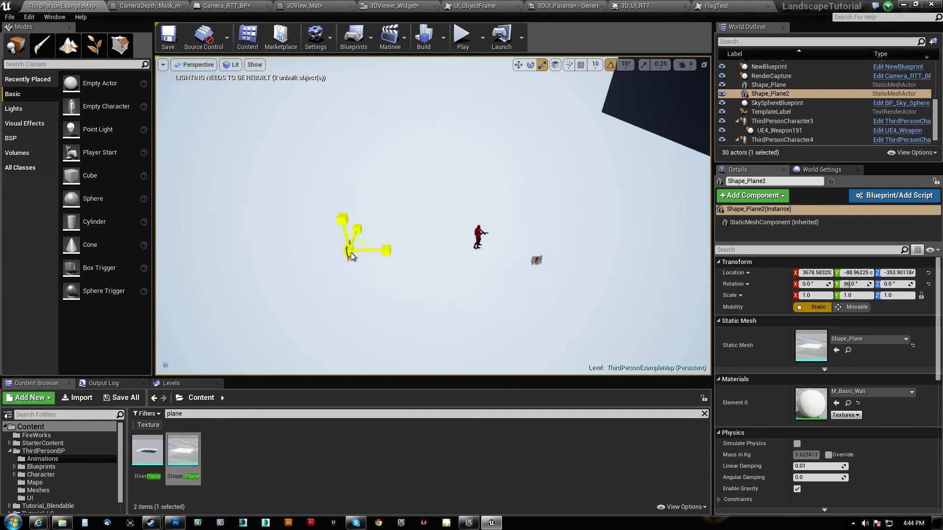
pyautogui.moveTo(349, 251); pyautogui.dragTo(418, 224)
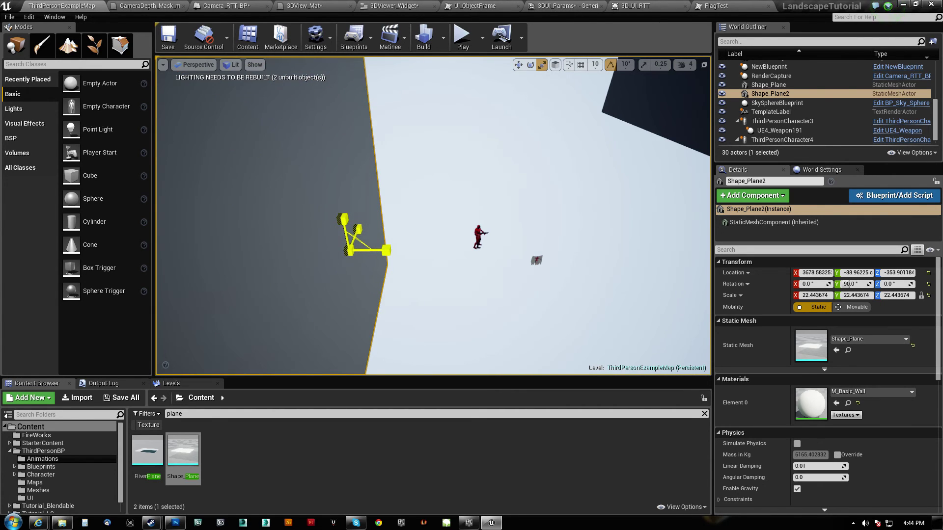
pyautogui.moveTo(413, 243); pyautogui.dragTo(319, 230, button='right')
pyautogui.keyDown('alt'); pyautogui.moveTo(319, 230); pyautogui.dragTo(278, 229); pyautogui.keyUp('alt')
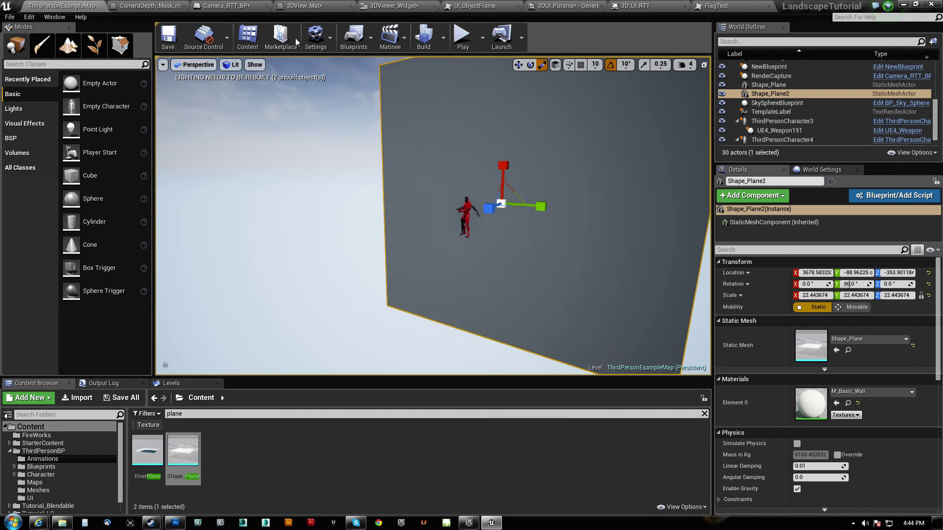
pyautogui.moveTo(315, 211); pyautogui.dragTo(475, 189, button='right')
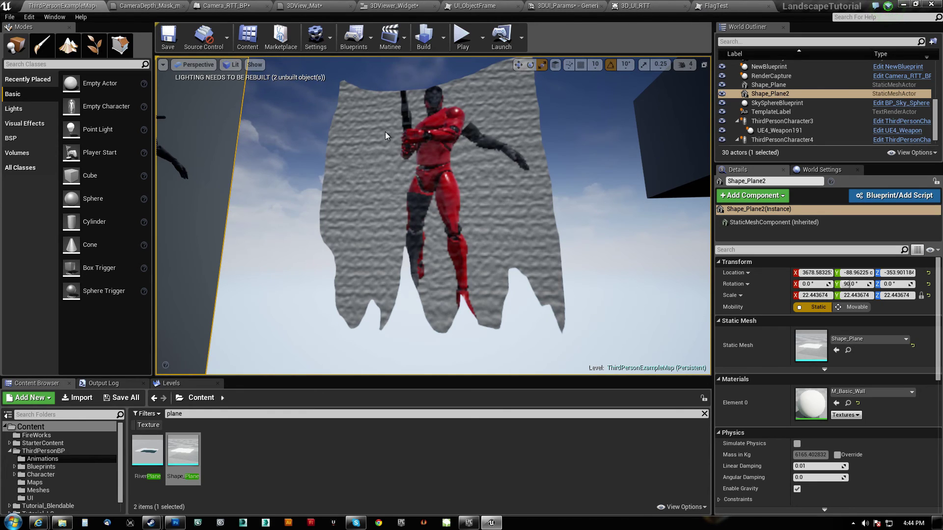
# Open 3DUI_Params from the ThirdPersonBP UI folder in a floating window beside the level viewport.
pyautogui.click(36, 499)
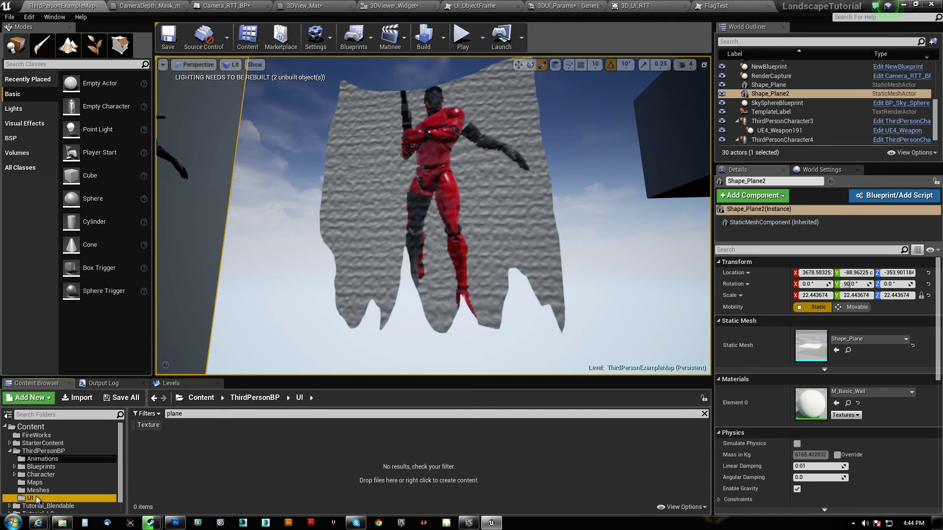
pyautogui.click(704, 414)
pyautogui.doubleClick(183, 455)
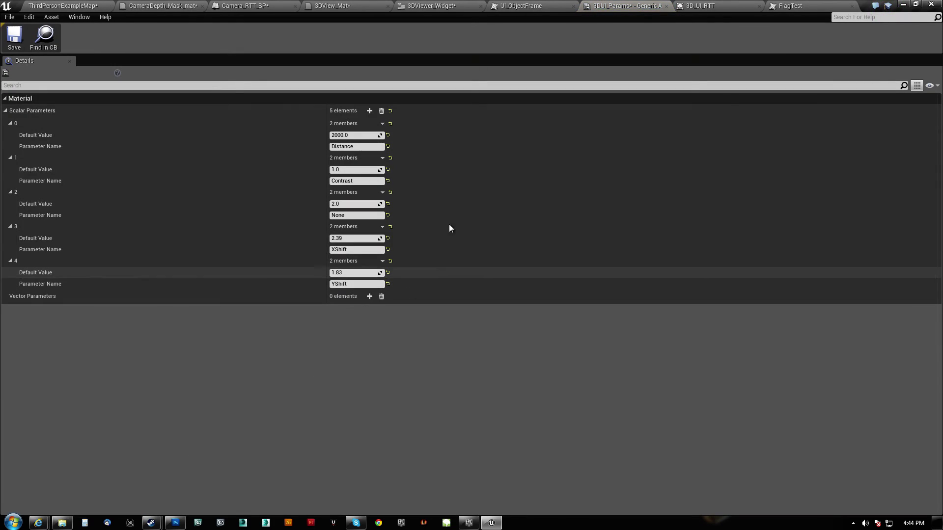
pyautogui.moveTo(635, 5); pyautogui.dragTo(707, 89)
# Set the Contrast parameter's default value to 10.
pyautogui.scroll(-3, 773, 229)
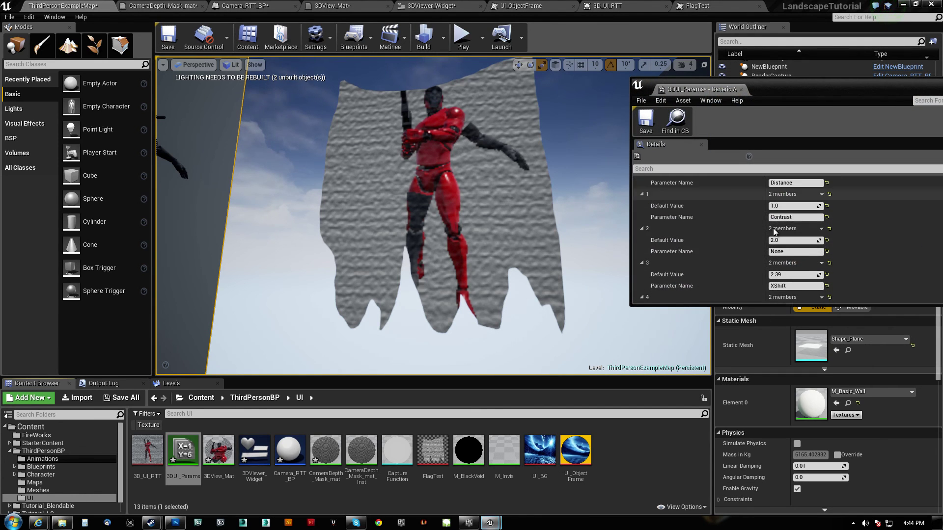
pyautogui.scroll(-3, 774, 231)
pyautogui.scroll(2, 793, 237)
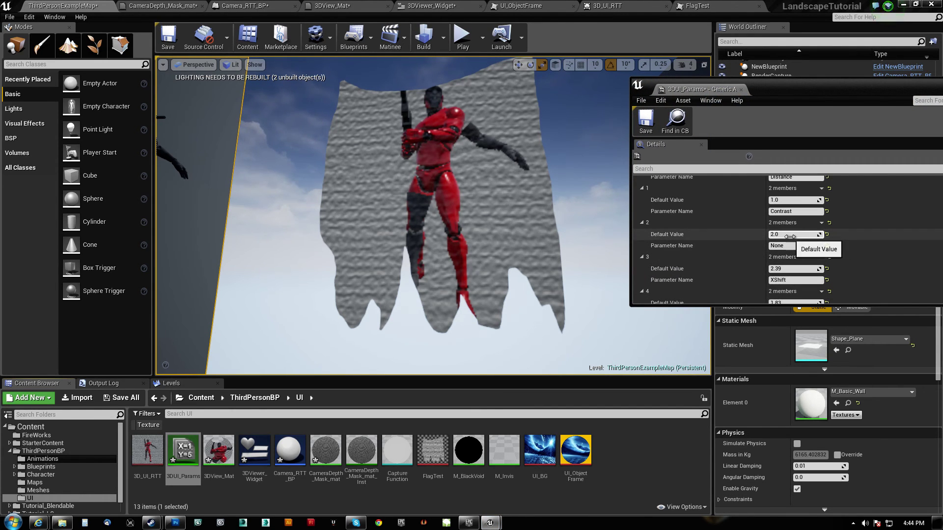
pyautogui.write('10')
pyautogui.press('Return')
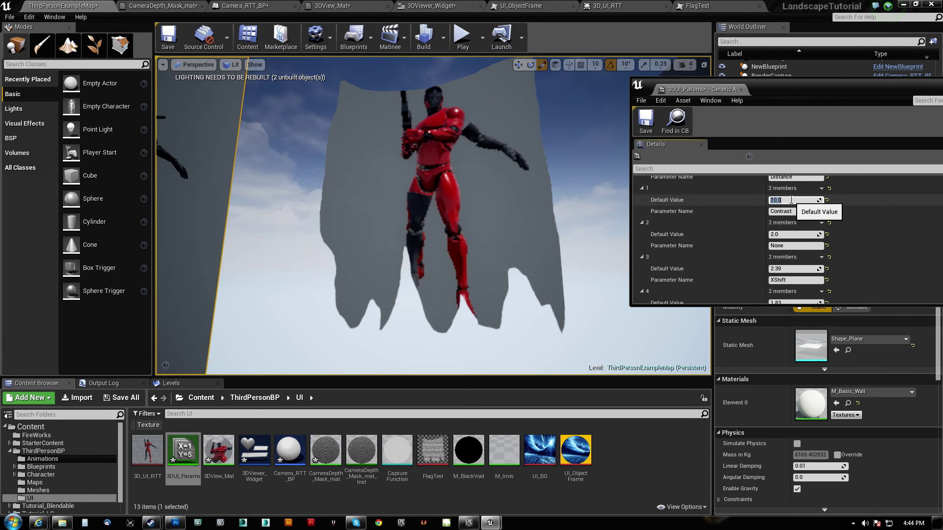
# Apply the M_BlackVoid material to the large backdrop plane and check the flag viewer beside it.
pyautogui.moveTo(440, 171)
pyautogui.mouseDown(button='right')
pyautogui.moveTo(391, 169)
pyautogui.moveTo(441, 171)
pyautogui.mouseUp(button='right')
pyautogui.press('s')
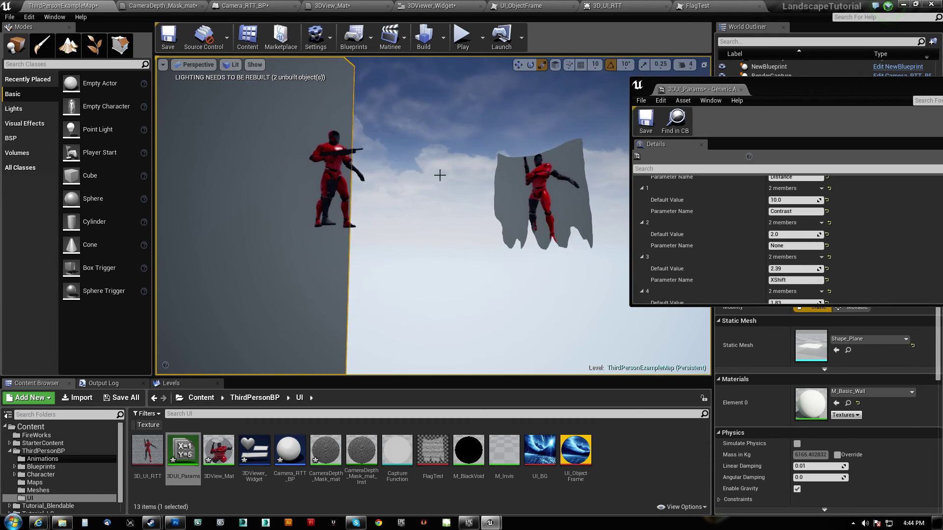
pyautogui.moveTo(468, 450); pyautogui.dragTo(257, 302)
pyautogui.moveTo(258, 302); pyautogui.dragTo(470, 218, button='right')
pyautogui.press('w')
pyautogui.press('s')
pyautogui.press('a')
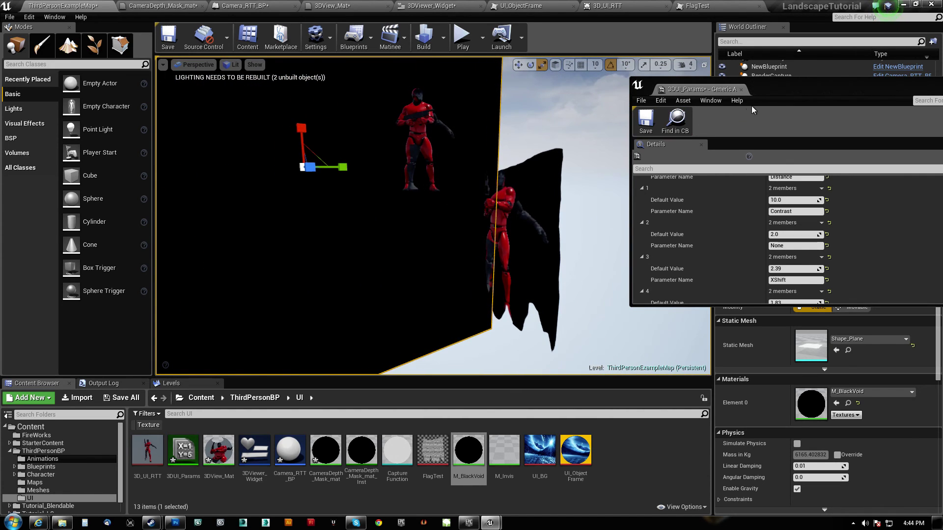
# Set the Distance parameter's default value to 500 and check its effect on the flag viewer.
pyautogui.scroll(3, 800, 227)
pyautogui.click(797, 219)
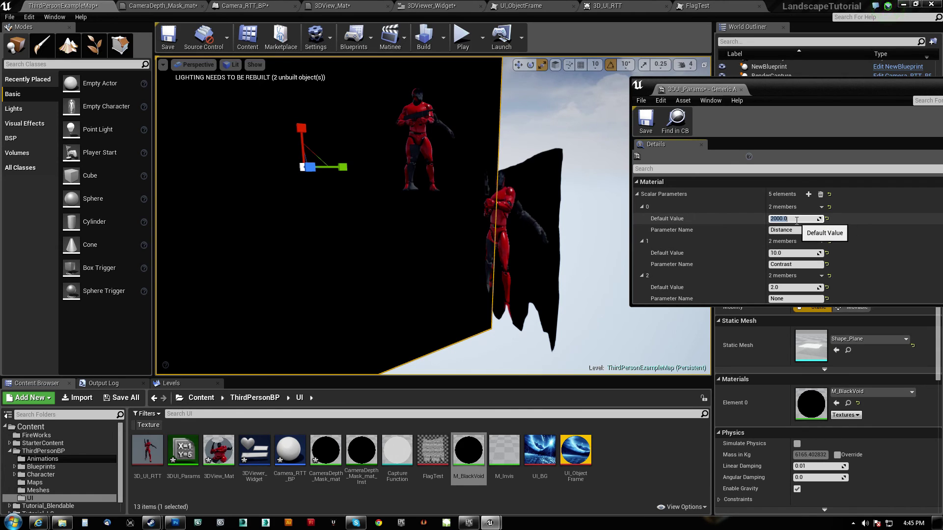
pyautogui.write('500')
pyautogui.press('Return')
pyautogui.moveTo(564, 221); pyautogui.dragTo(617, 224, button='right')
pyautogui.press('w')
pyautogui.press('s')
# Try Distance values of 1500 and 1000 to compare the black backdrop with the flag texture.
pyautogui.click(788, 218)
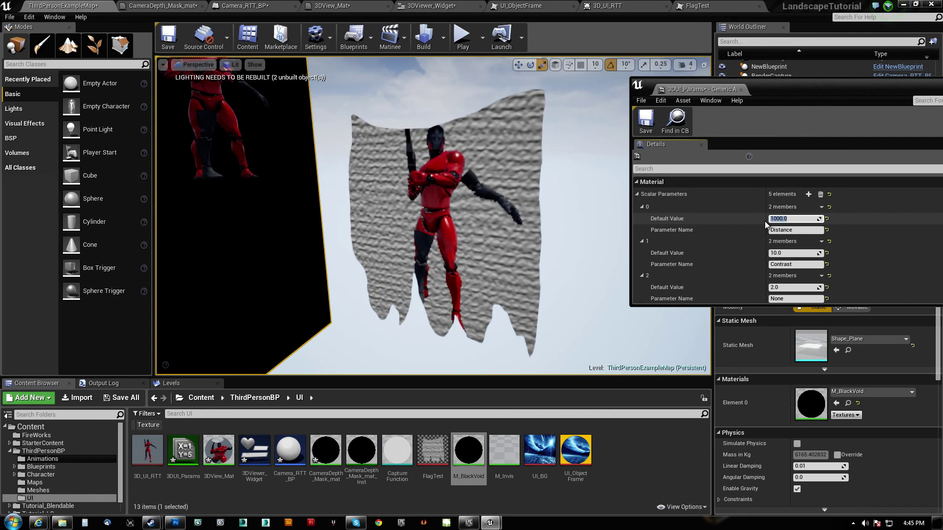
pyautogui.write('1500')
pyautogui.press('Return')
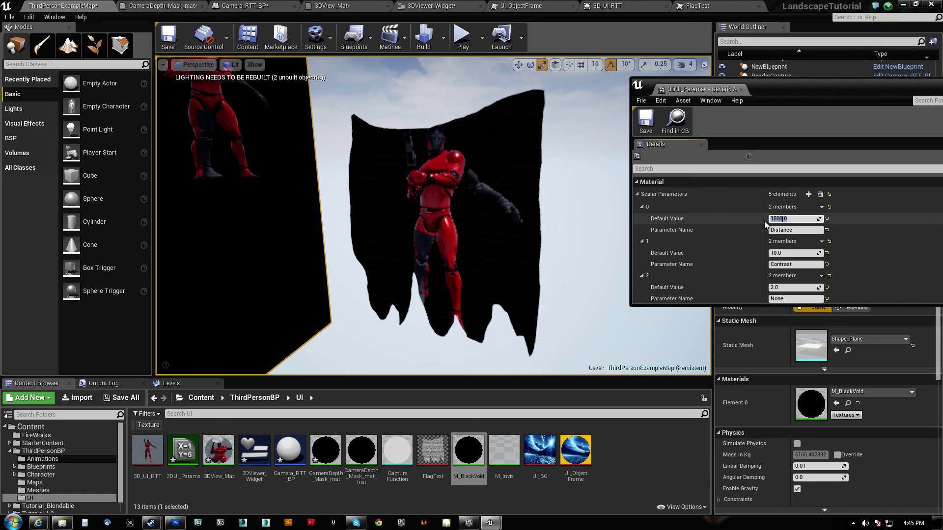
pyautogui.write('1000')
pyautogui.press('Return')
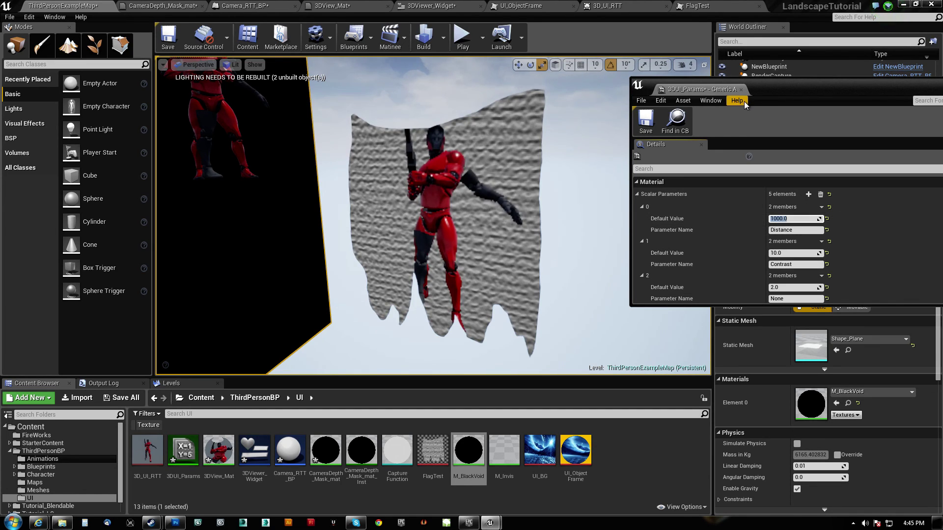
# Try lower Distance values of 250 and 150 to see how the mask affects the character.
pyautogui.write('250')
pyautogui.press('Return')
pyautogui.write('1')
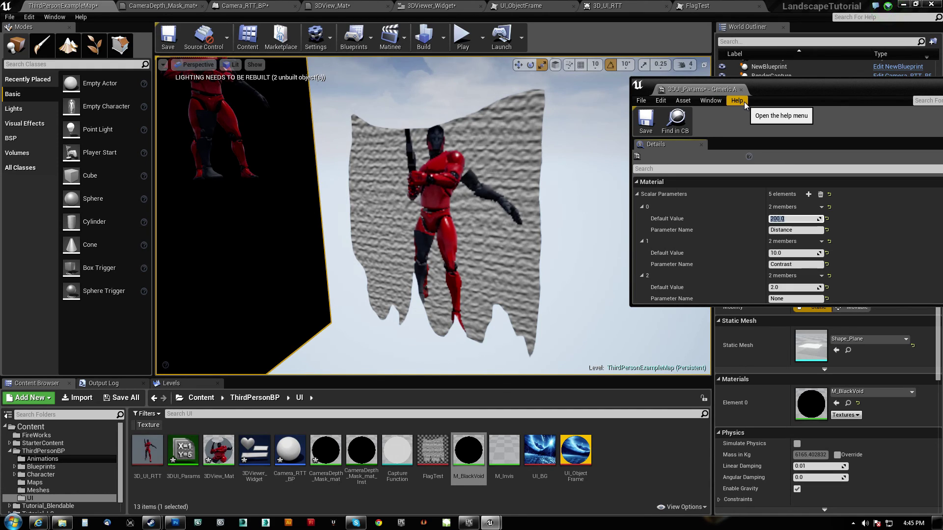
pyautogui.write('50')
pyautogui.press('Return')
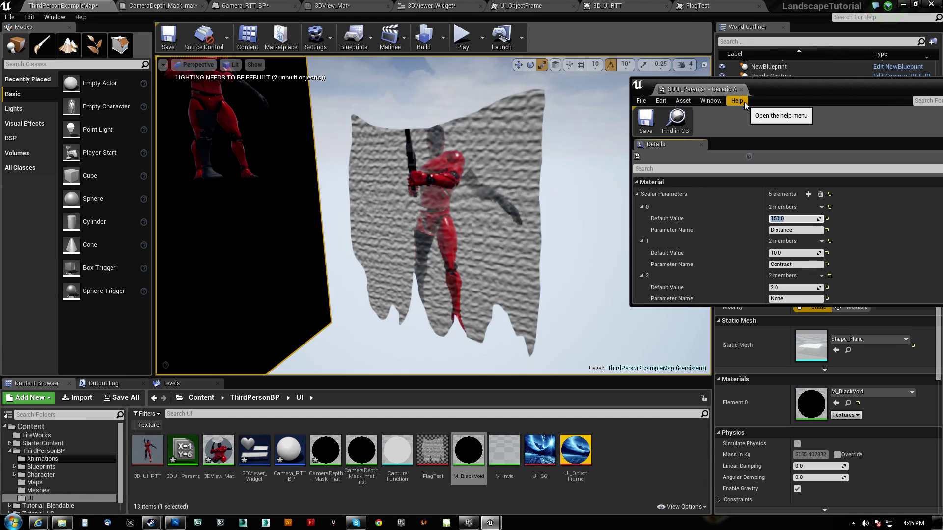
# Try a Distance value of 175 and settle on 200.
pyautogui.write('175')
pyautogui.press('Return')
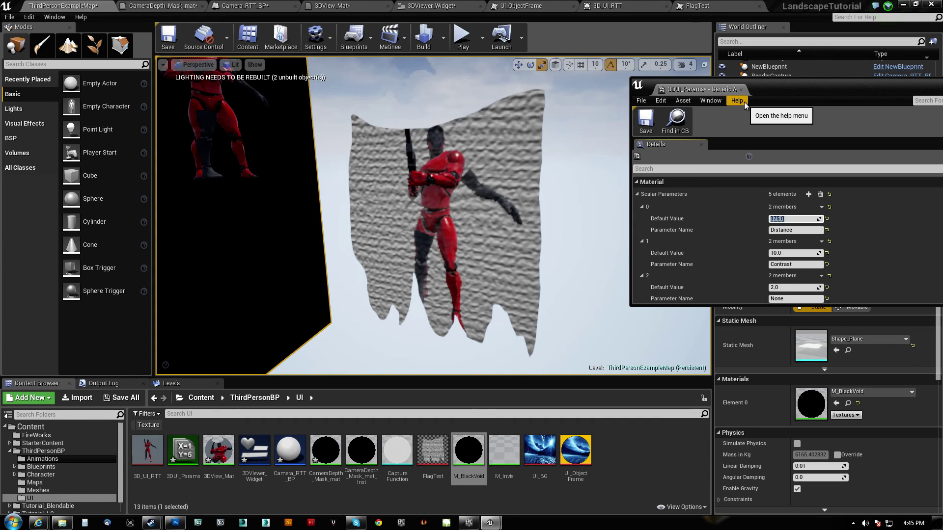
pyautogui.write('200')
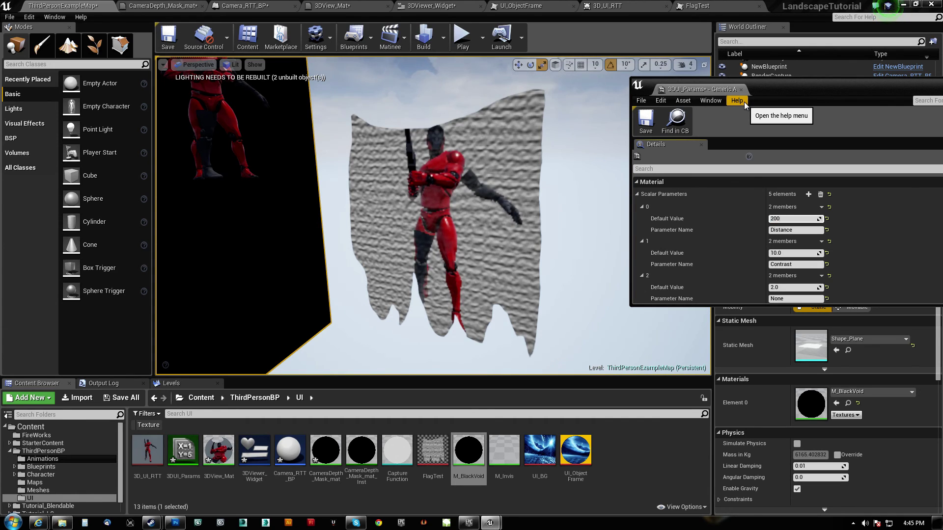
pyautogui.press('Return')
# Examine the flag viewer, the black backdrop and the captured character from several sides.
pyautogui.moveTo(580, 227); pyautogui.dragTo(540, 227, button='right')
pyautogui.press('d')
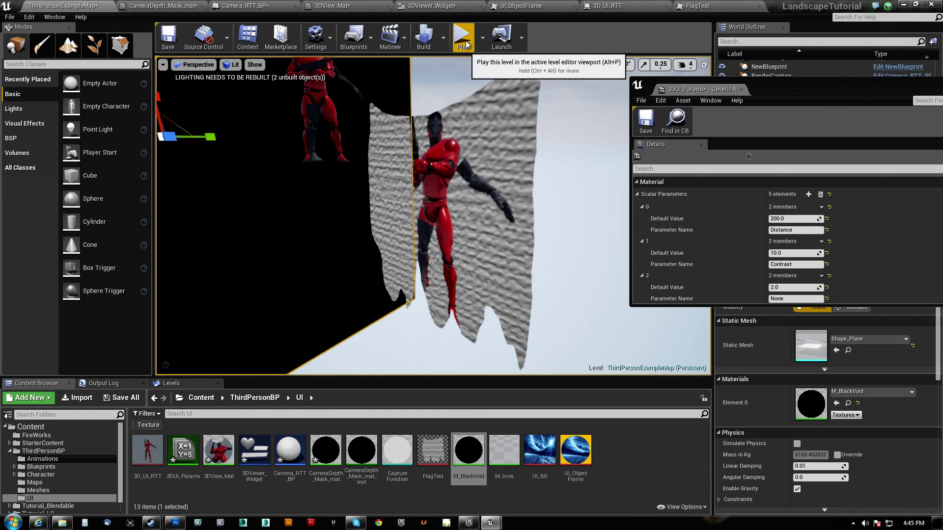
pyautogui.press('d')
pyautogui.moveTo(356, 133); pyautogui.dragTo(377, 137, button='right')
pyautogui.press('w')
pyautogui.press('s')
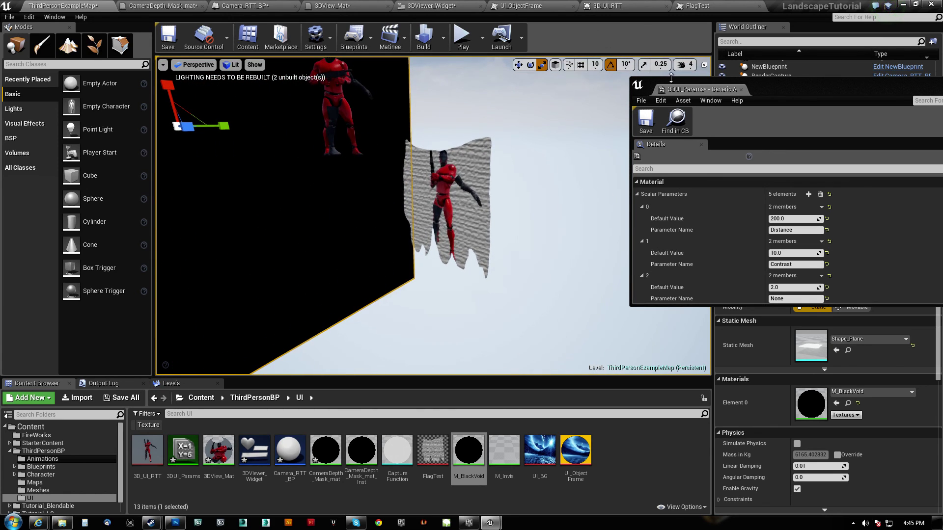
pyautogui.press('w')
pyautogui.moveTo(469, 154); pyautogui.dragTo(413, 147, button='right')
pyautogui.press('a')
pyautogui.press('w')
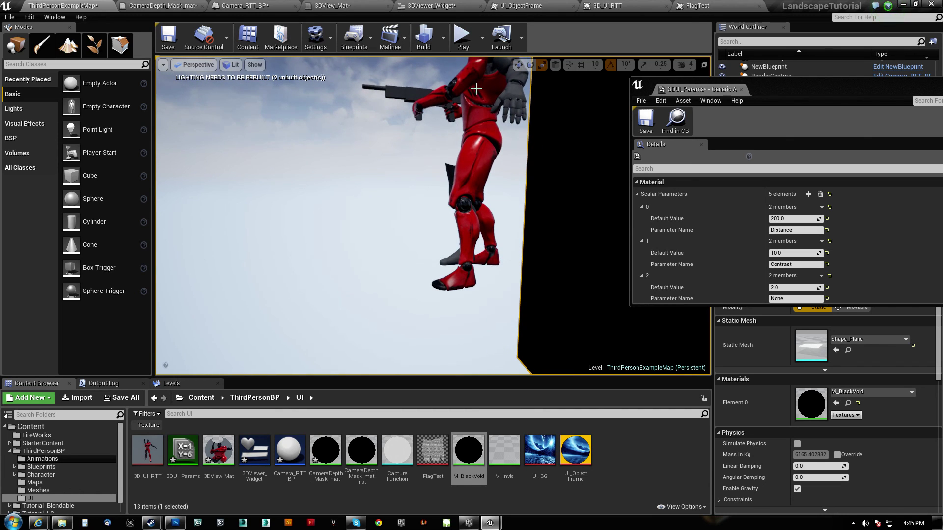
# Inspect the captured character and its viewer from near and far, and open the 3D_UI_RTT render target.
pyautogui.click(487, 123)
pyautogui.moveTo(488, 123); pyautogui.dragTo(597, 132, button='right')
pyautogui.press('s')
pyautogui.press('w')
pyautogui.press('a')
pyautogui.press('s')
pyautogui.press('w')
pyautogui.press('s')
pyautogui.press('g')
pyautogui.press('s')
pyautogui.moveTo(483, 125); pyautogui.dragTo(463, 131, button='right')
pyautogui.press('w')
pyautogui.doubleClick(146, 450)
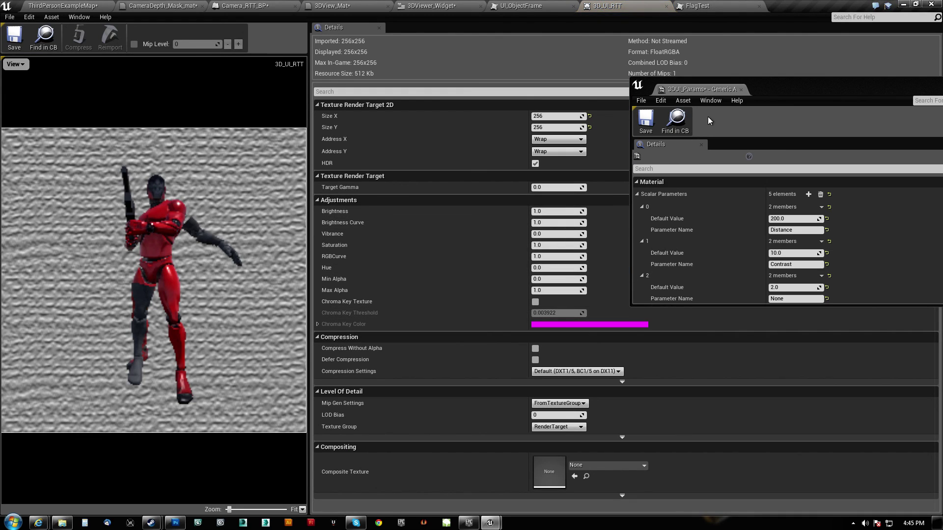
# Set the 3D_UI_RTT render target's Size X and Size Y to 1024 and save the asset.
pyautogui.click(548, 117)
pyautogui.write('1024')
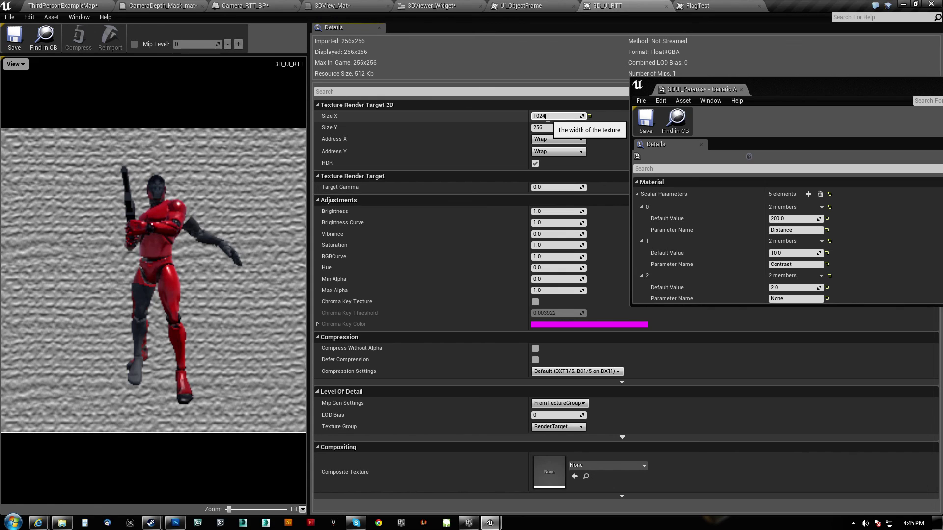
pyautogui.press('Tab')
pyautogui.write('10')
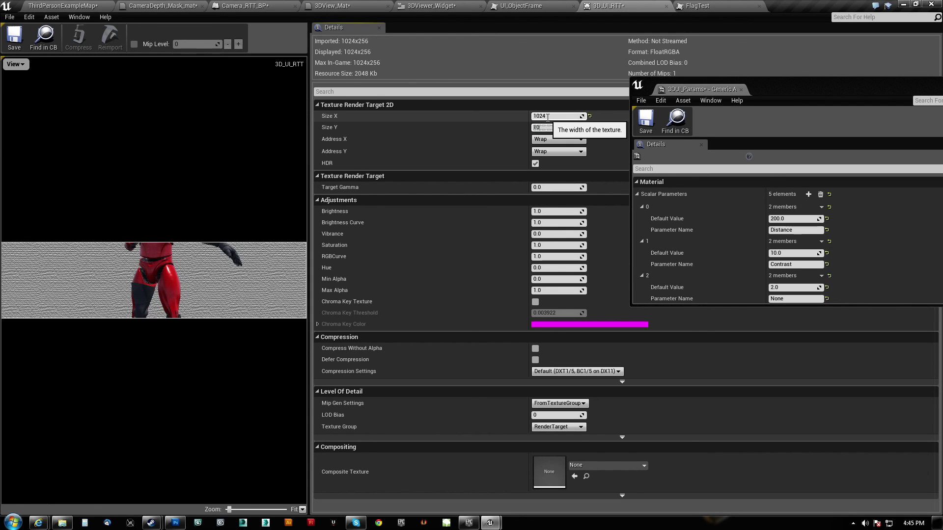
pyautogui.write('24')
pyautogui.press('Return')
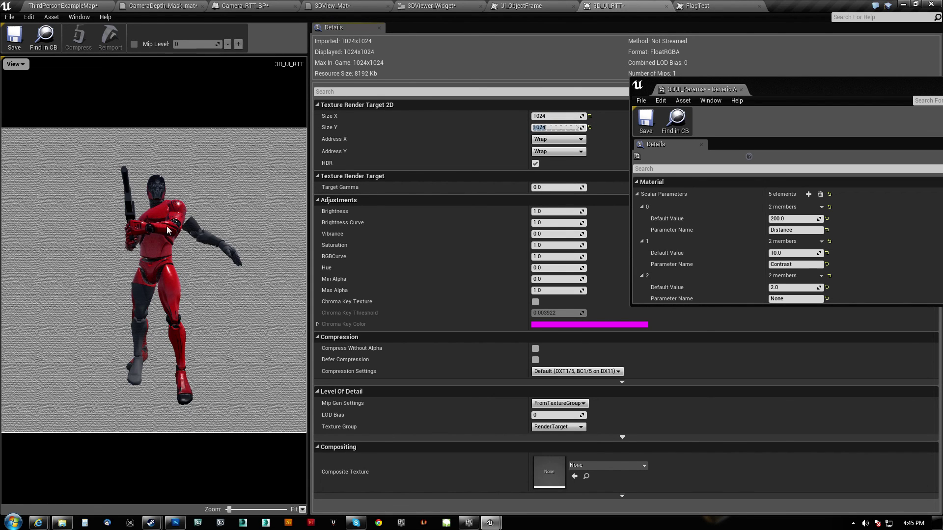
pyautogui.scroll(1, 162, 253)
pyautogui.scroll(1, 236, 253)
pyautogui.click(236, 187)
pyautogui.click(17, 38)
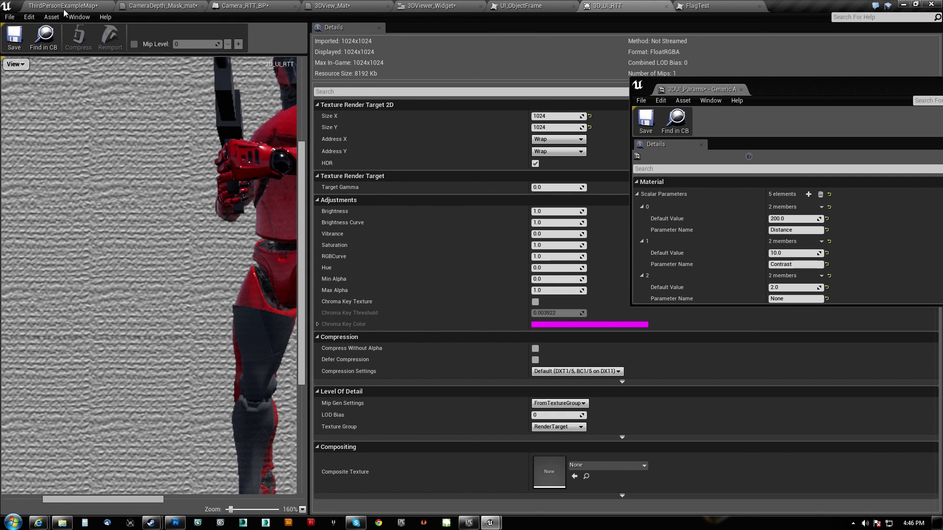
# Play the ThirdPersonExampleMap level, bring up the character viewer UI to check the sharper capture, and stop the session.
pyautogui.click(63, 8)
pyautogui.click(463, 37)
pyautogui.press('w')
pyautogui.press('w')
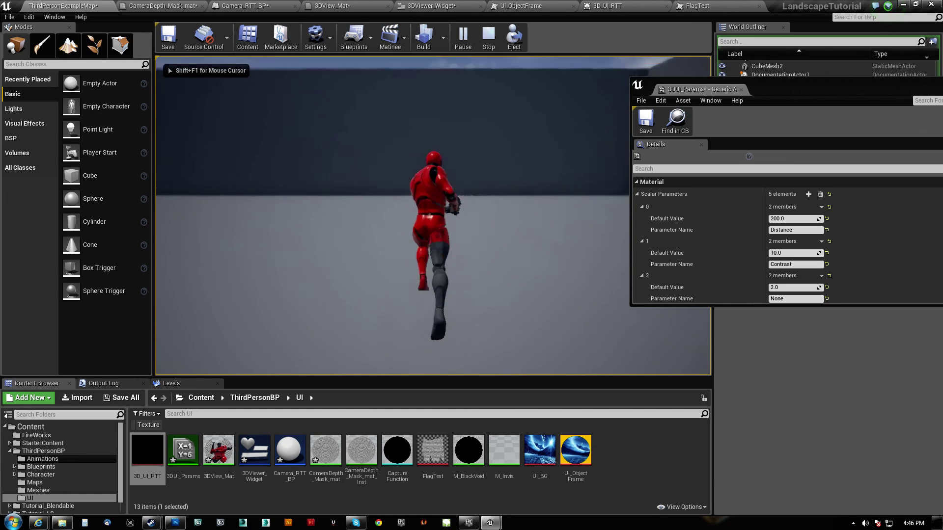
pyautogui.press('Tab')
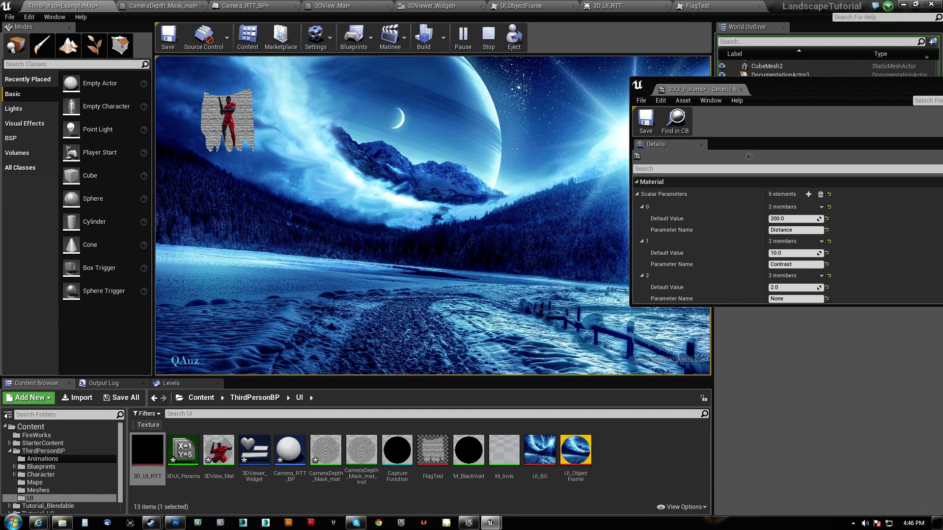
pyautogui.press('Escape')
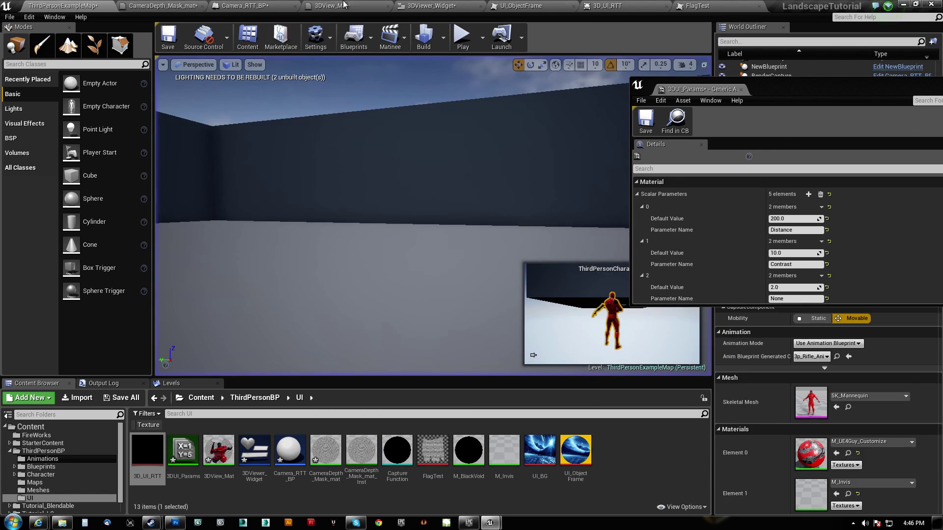
# Open the 3DViewer_Widget designer and dock the floating 3DUI_Params window into the main editor window.
pyautogui.click(461, 7)
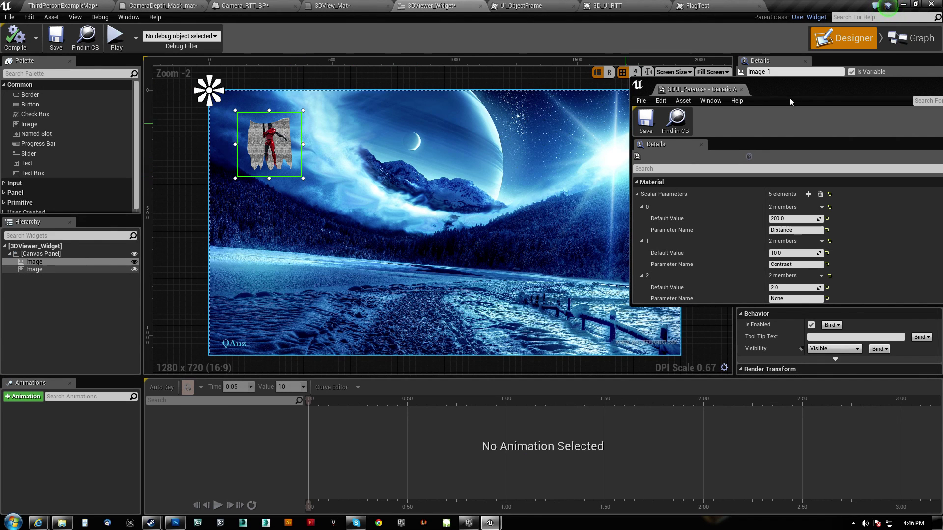
pyautogui.moveTo(824, 85); pyautogui.dragTo(691, 109)
pyautogui.moveTo(547, 112); pyautogui.dragTo(481, 4)
pyautogui.click(418, 5)
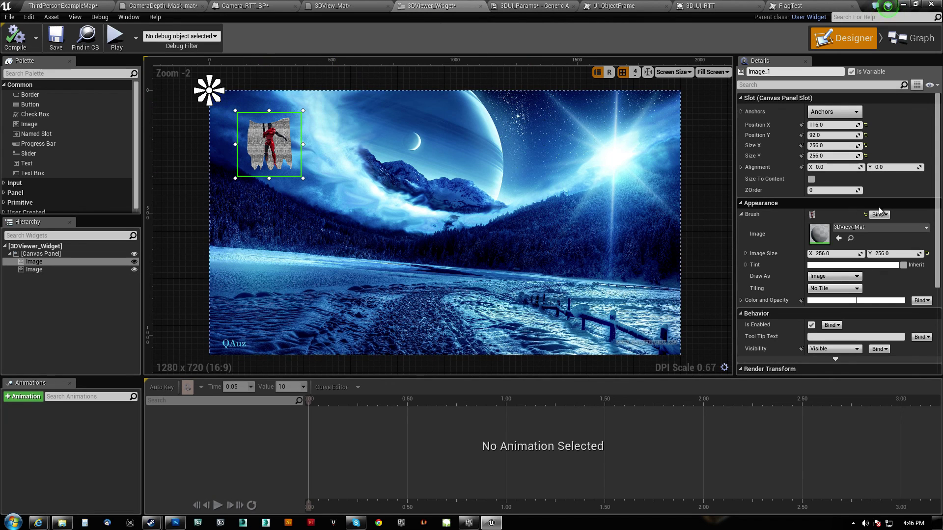
# Set the character image's Size X and Size Y to 1024 in the viewer widget and compile it.
pyautogui.click(832, 146)
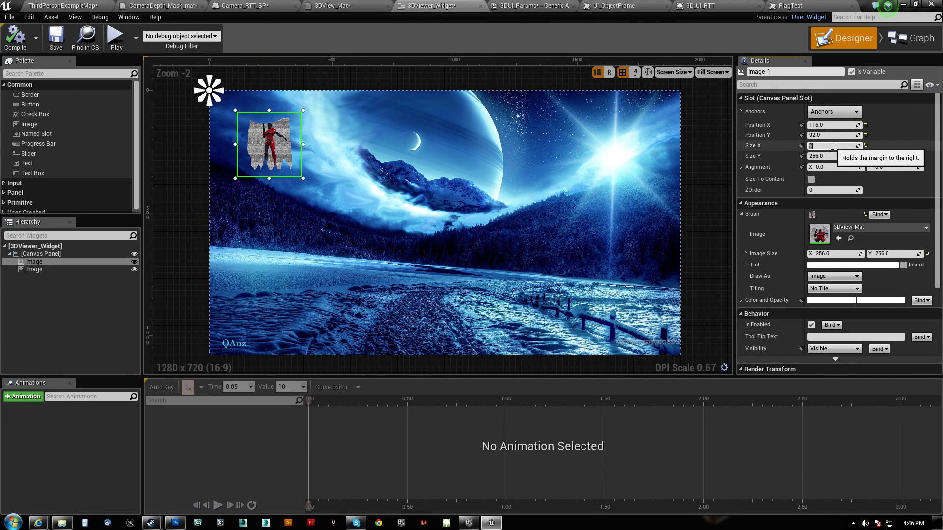
pyautogui.write('1024')
pyautogui.press('Tab')
pyautogui.write('1024')
pyautogui.press('Return')
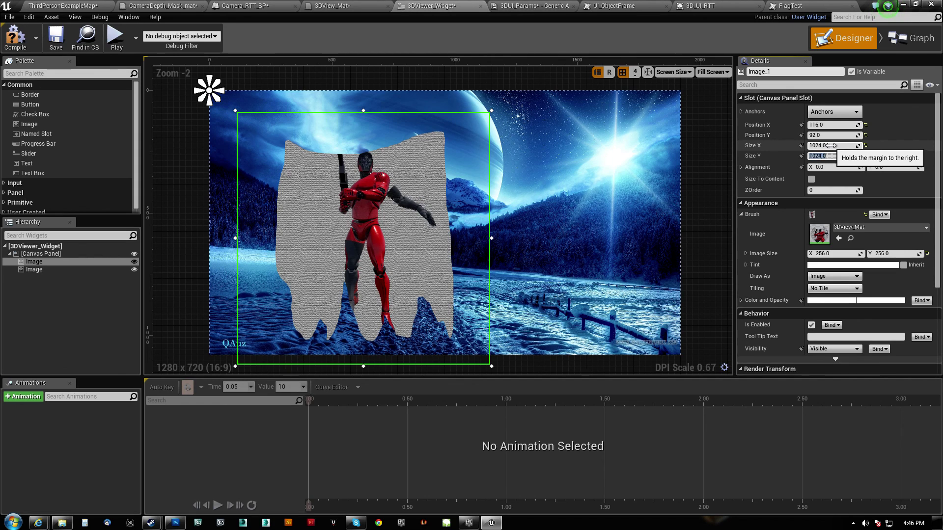
pyautogui.click(11, 34)
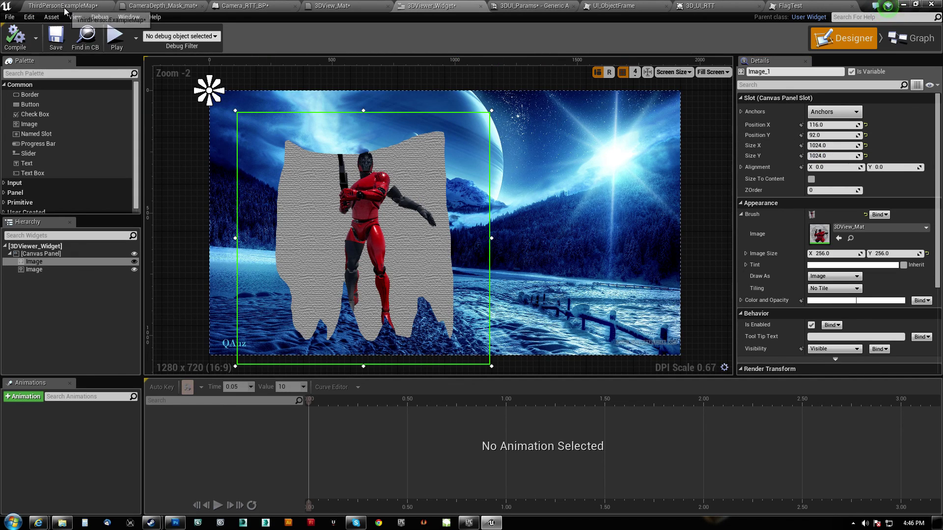
# Play the level again, examine the enlarged flag and character in the viewer UI, and stop the session.
pyautogui.click(59, 5)
pyautogui.click(460, 35)
pyautogui.click(434, 215)
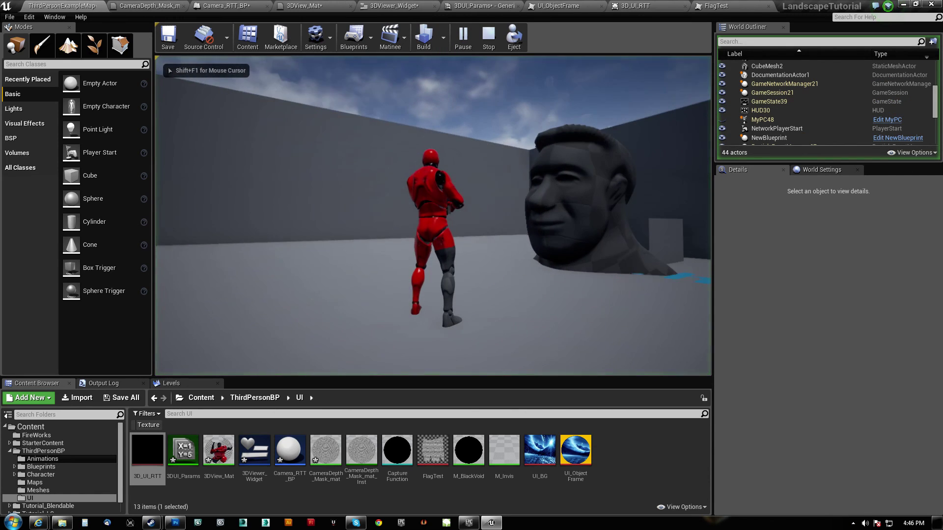
pyautogui.press('i')
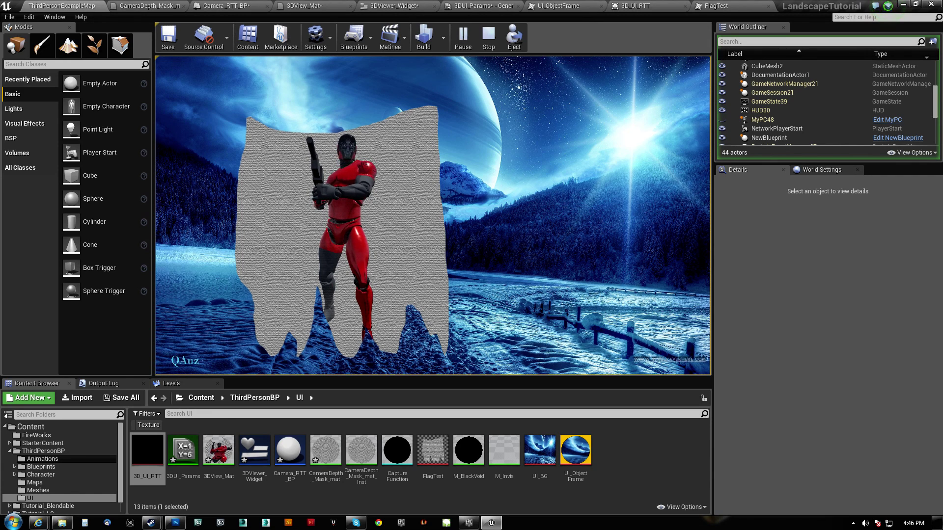
pyautogui.press('Escape')
pyautogui.moveTo(461, 153)
pyautogui.mouseDown(button='right')
pyautogui.moveTo(408, 159)
pyautogui.moveTo(483, 158)
pyautogui.moveTo(446, 150)
pyautogui.moveTo(479, 148)
pyautogui.moveTo(445, 149)
pyautogui.moveTo(430, 164)
pyautogui.moveTo(464, 156)
pyautogui.mouseUp(button='right')
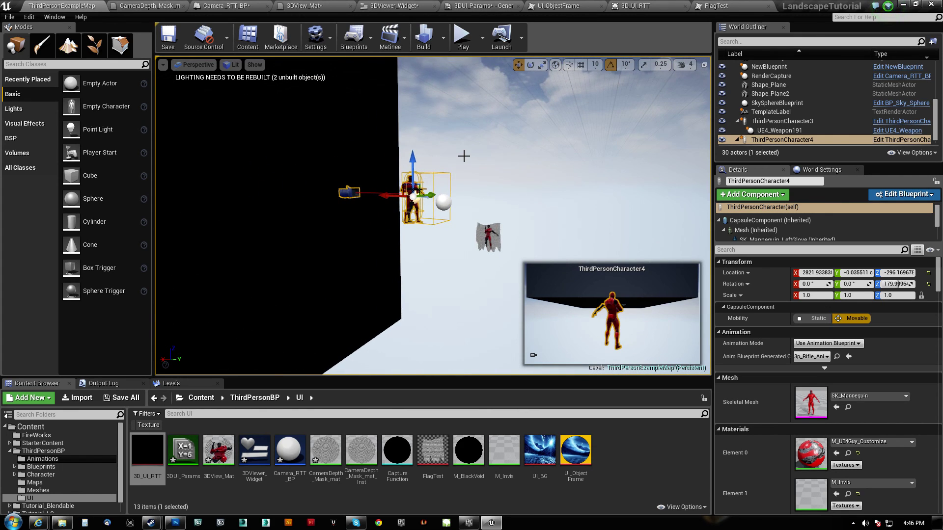